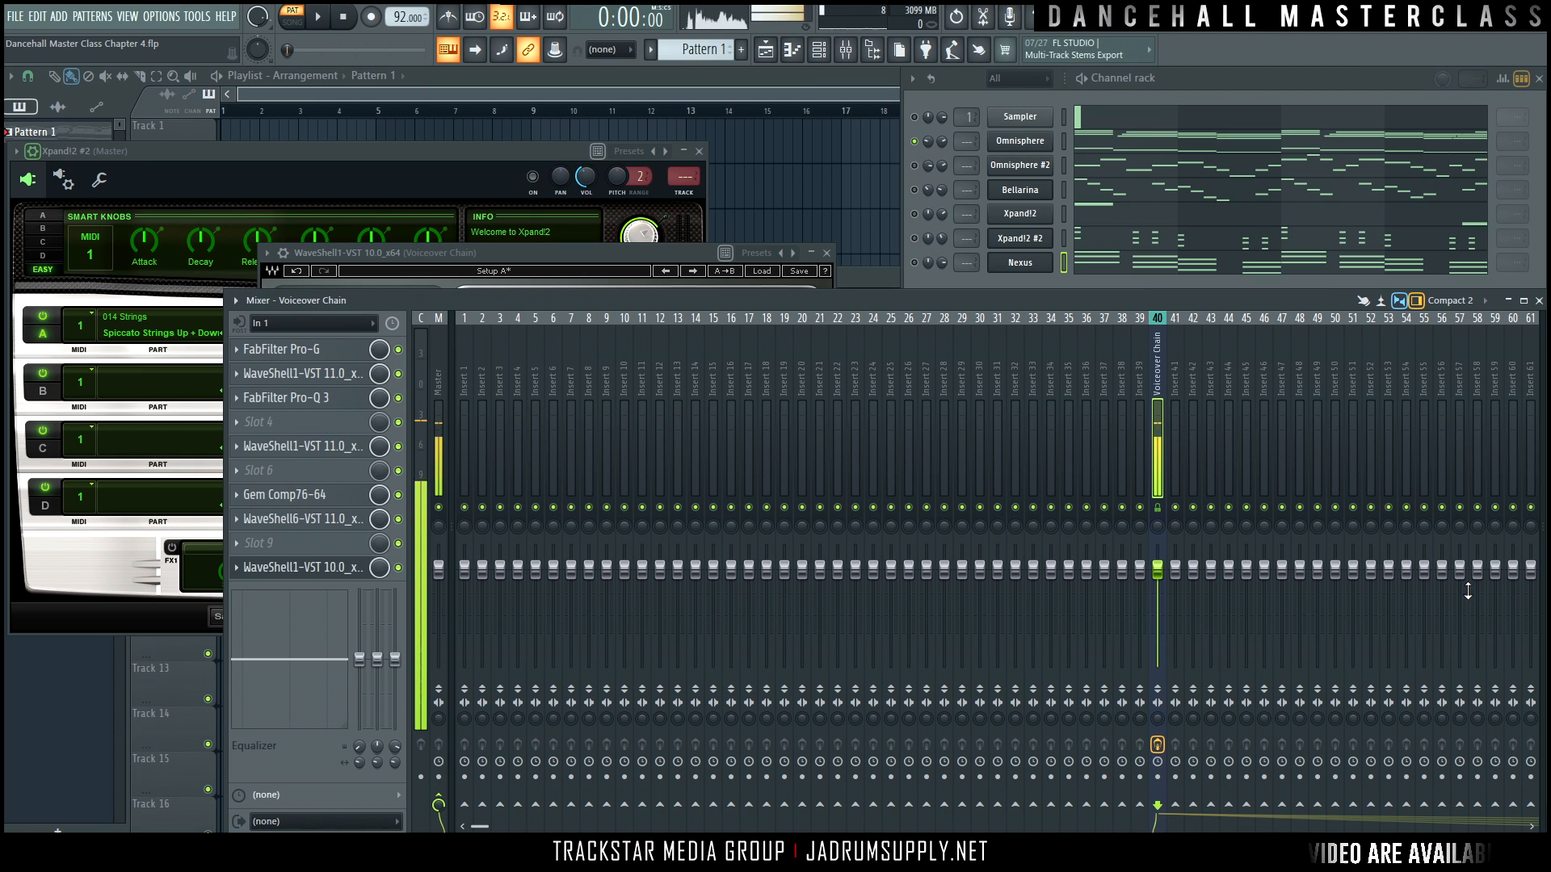
Unsolo the Omnisphere channel so every channel sounds, and play Pattern 1 through.
{"action": "right_click", "coordinate": [915, 140]}
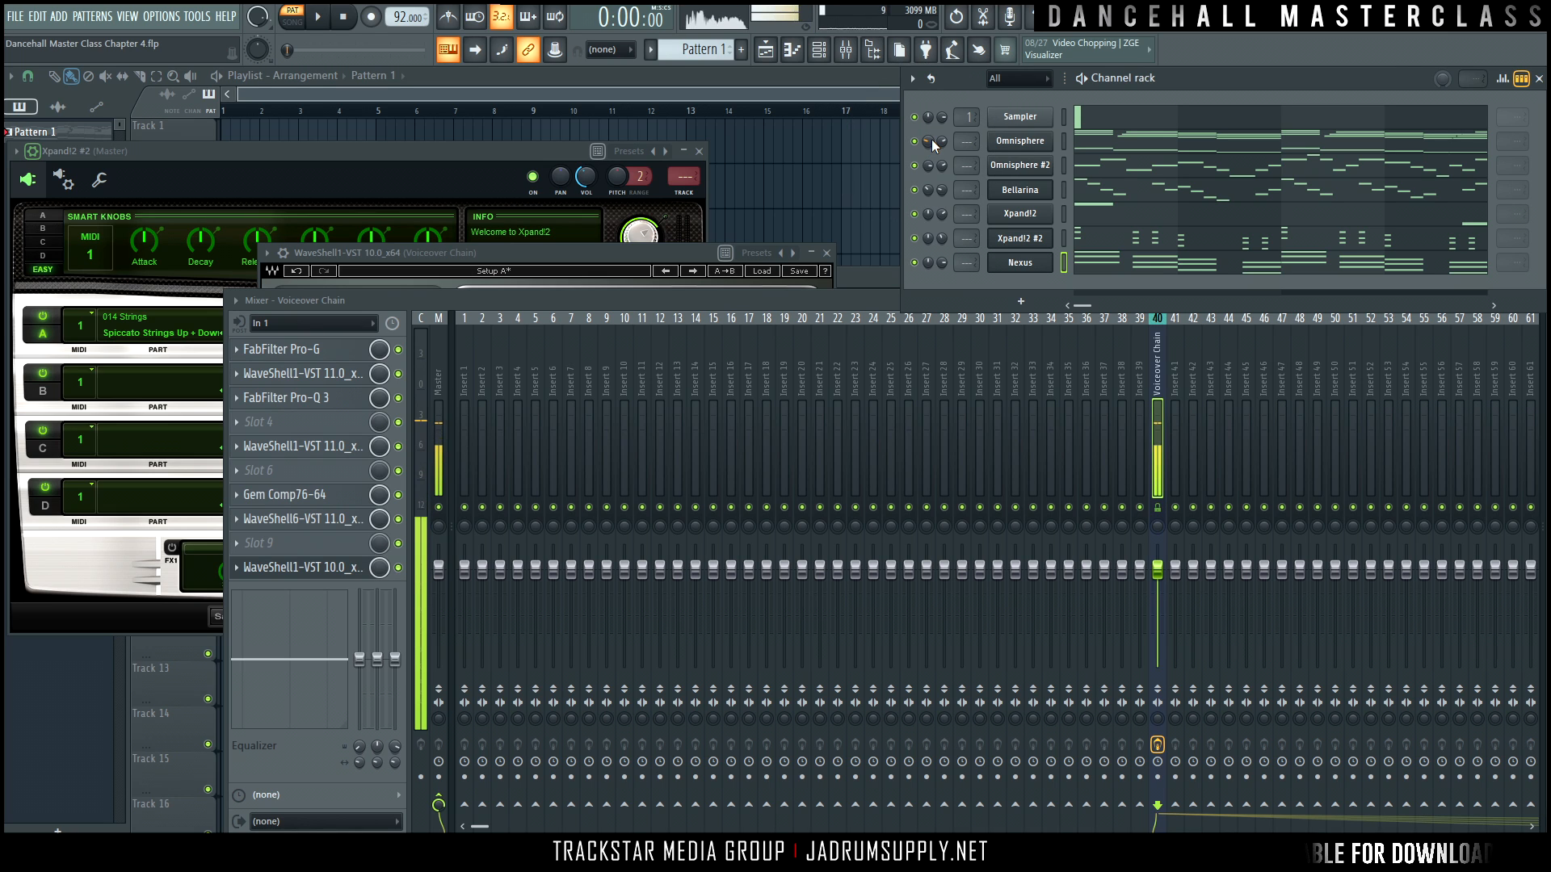
{"action": "key", "text": "space"}
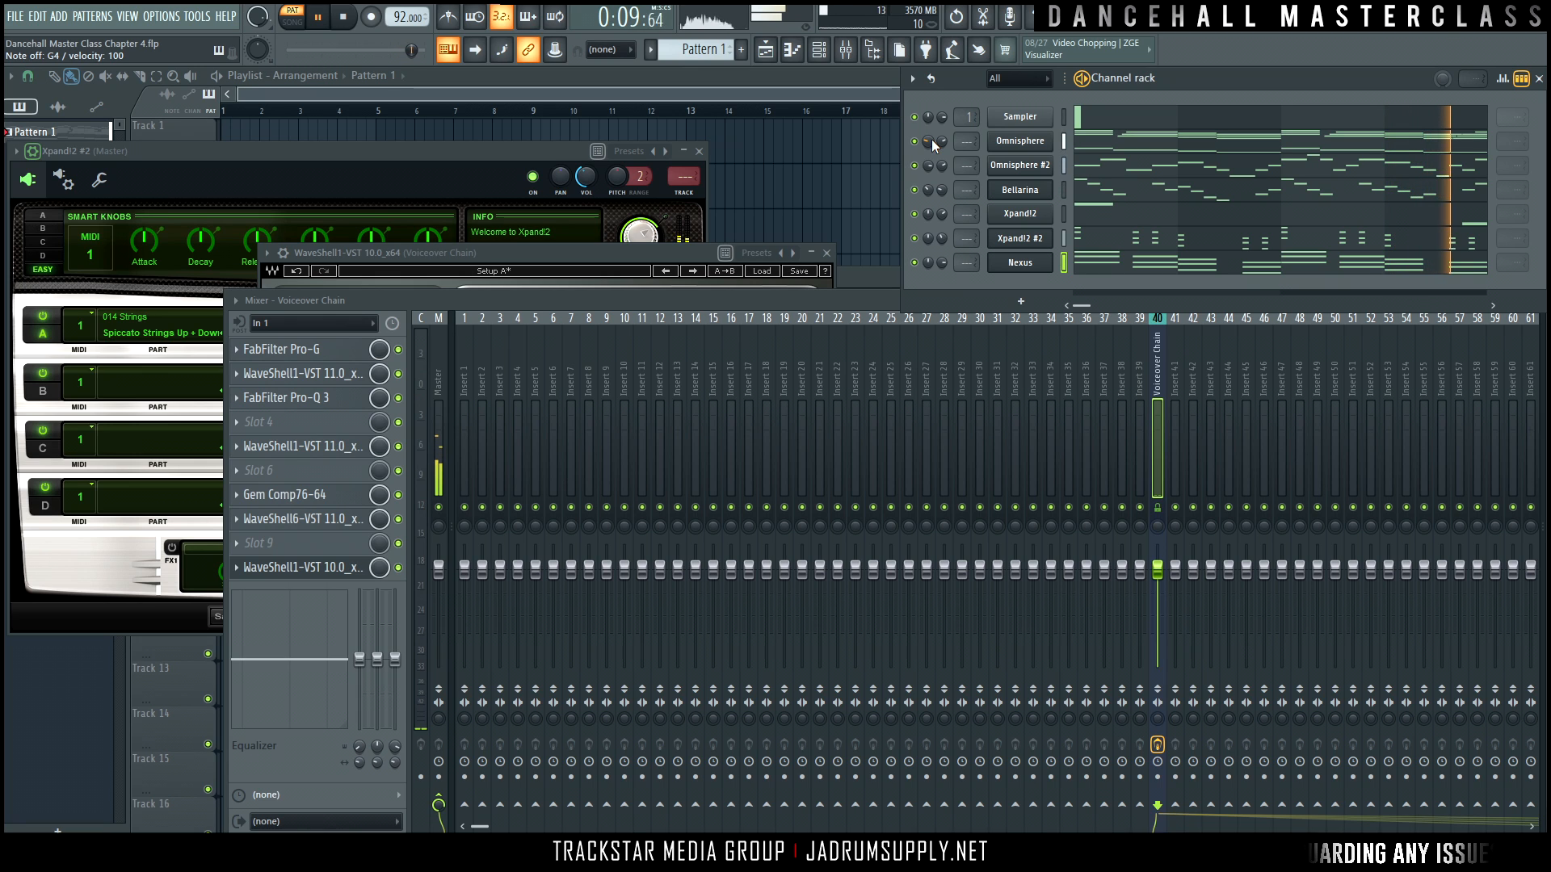
{"action": "key", "text": "space"}
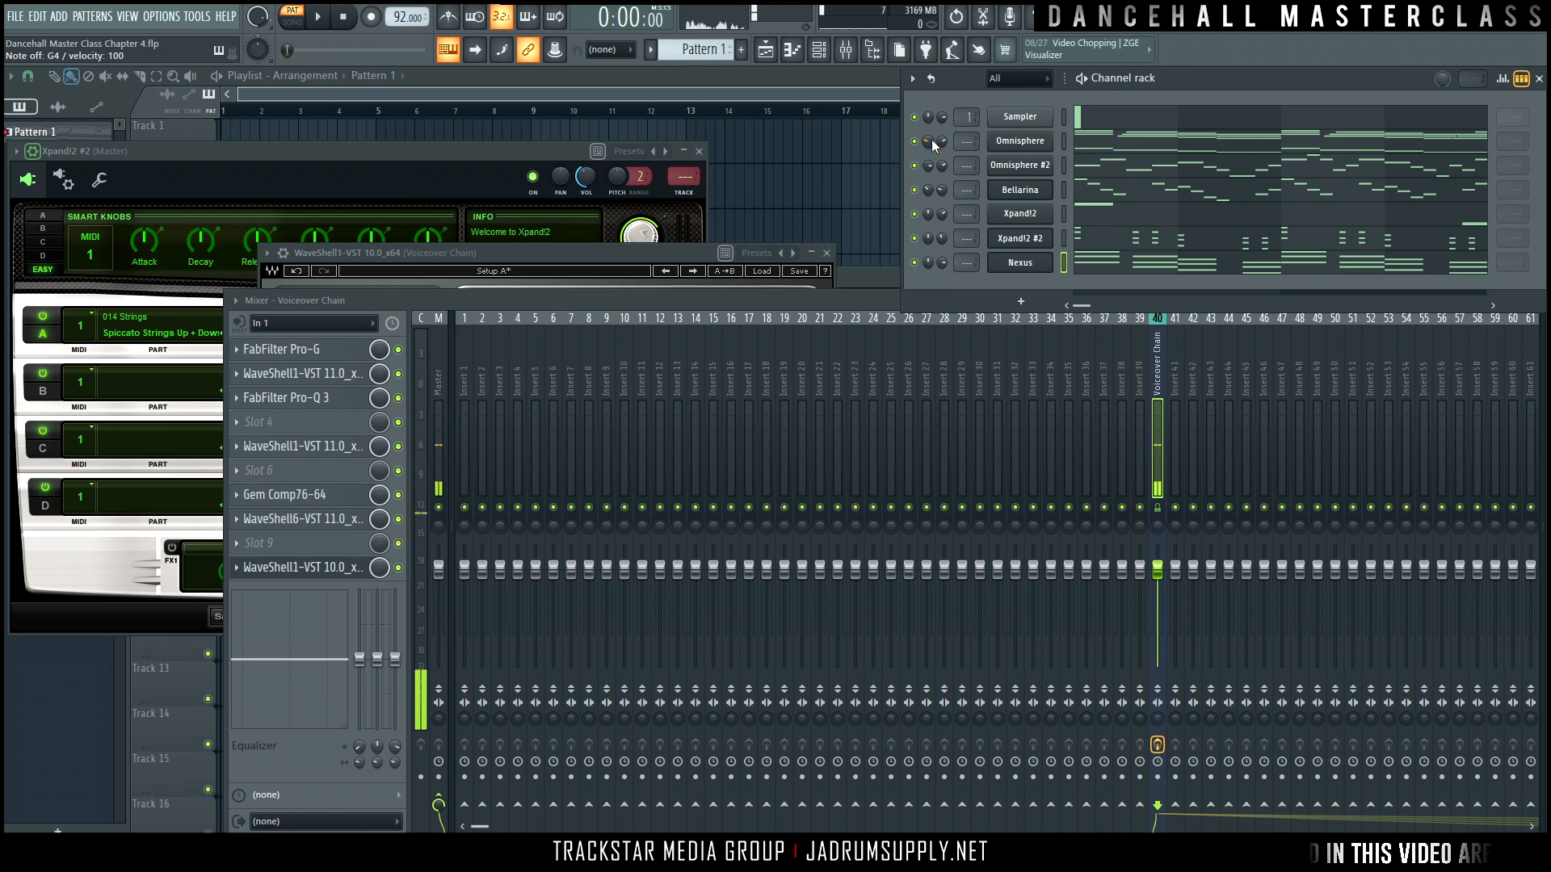
Add SynthMaster2 by kv331audio as a new channel and move its window clear of the mixer effect slots.
{"action": "left_click", "coordinate": [1023, 302]}
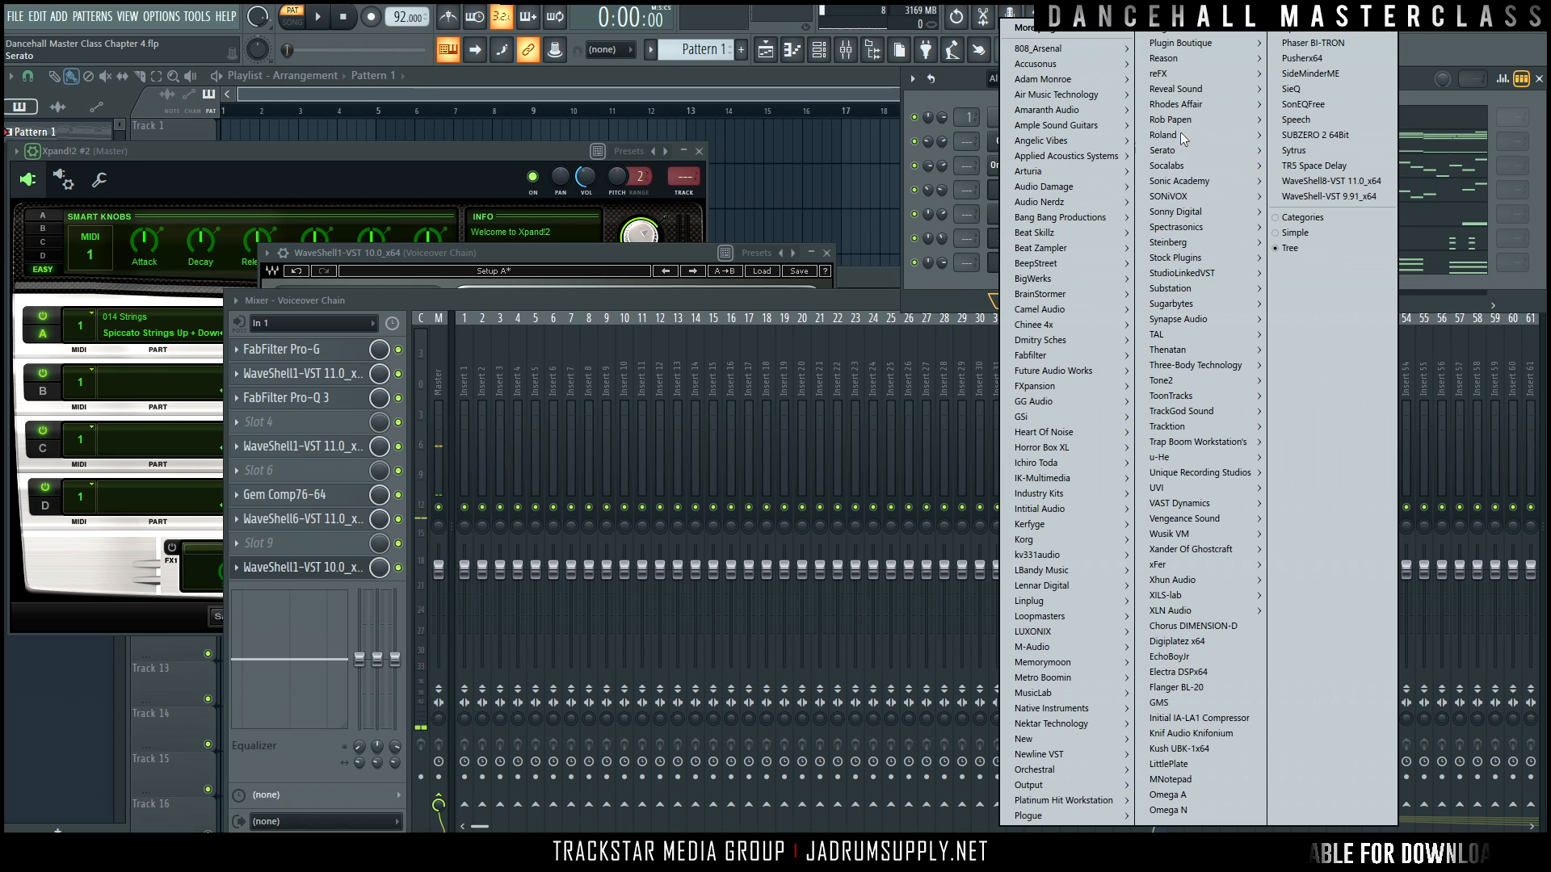
{"action": "mouse_move", "coordinate": [1050, 558]}
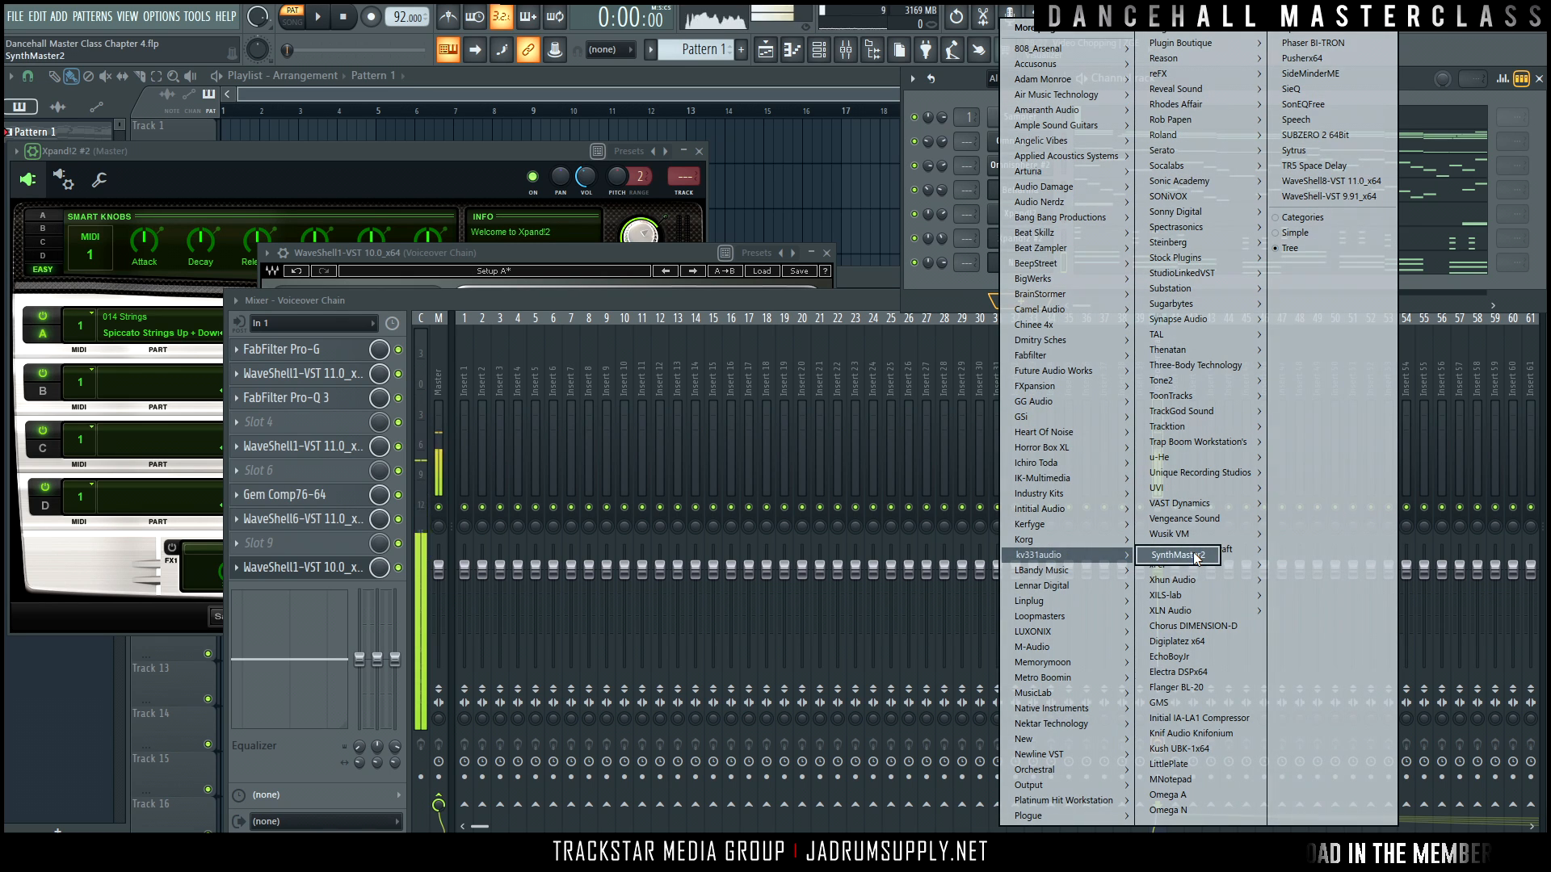
{"action": "left_click", "coordinate": [1183, 555]}
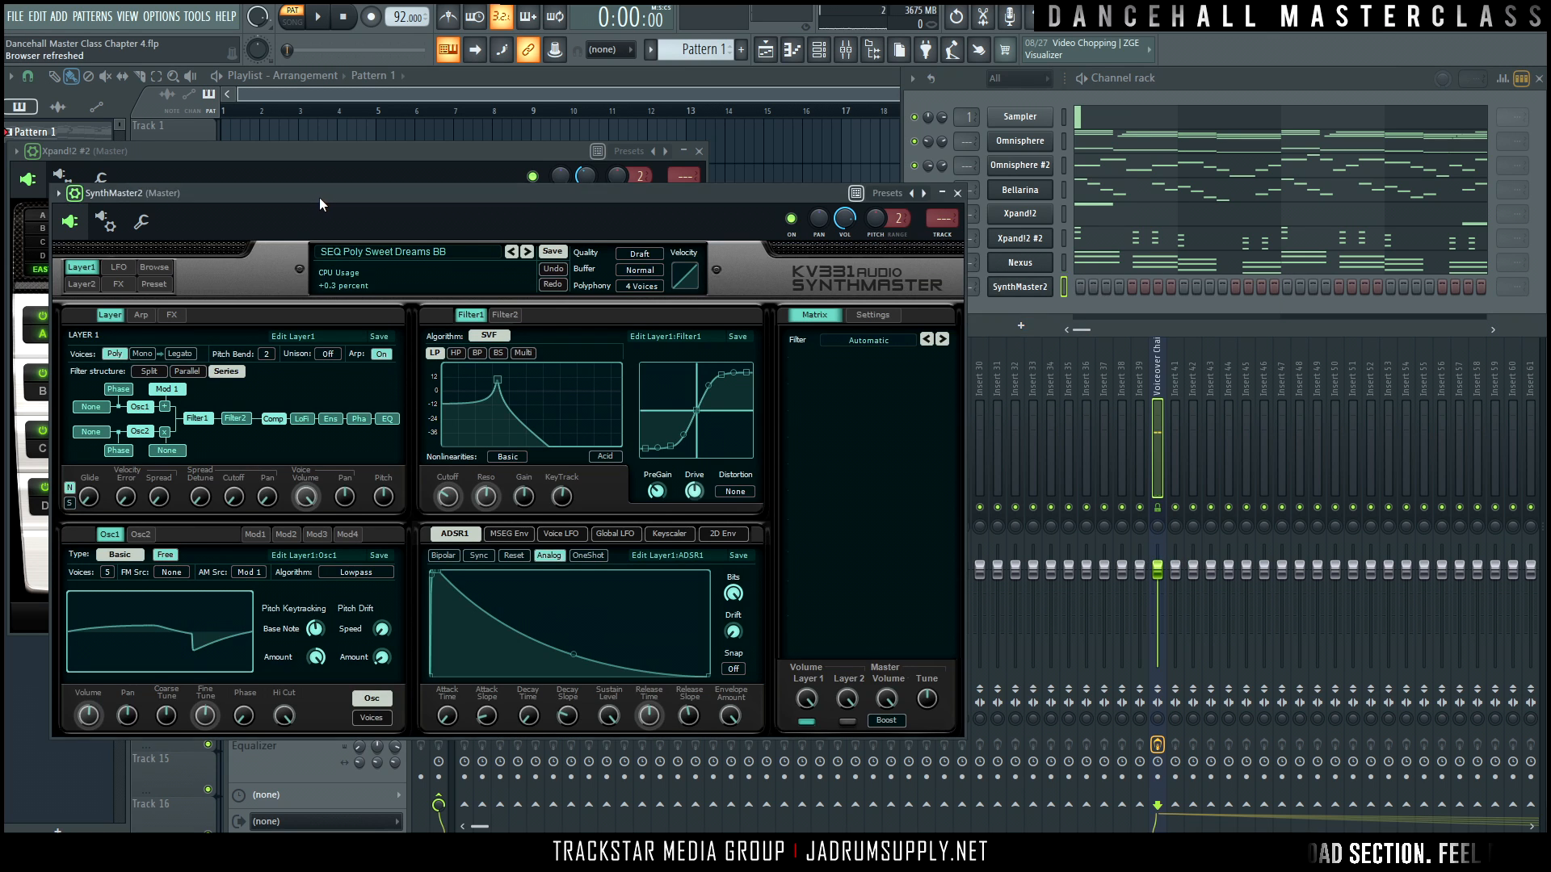
{"action": "left_click_drag", "start_coordinate": [318, 197], "coordinate": [699, 190]}
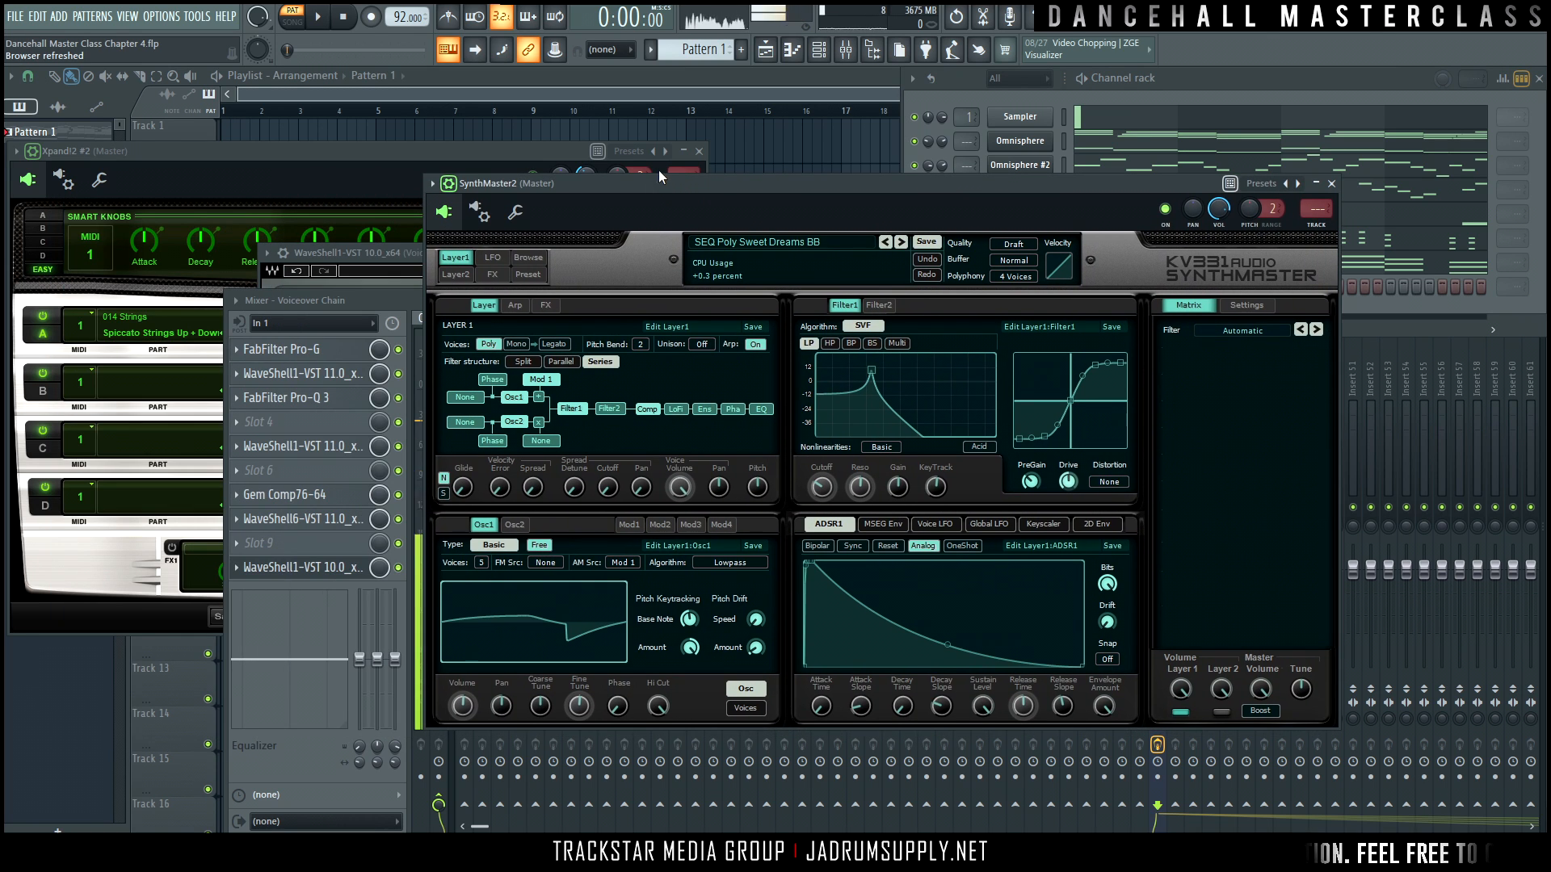
Make the SynthMaster2 plugin bridged in its wrapper processing settings and return to the synth interface.
{"action": "left_click", "coordinate": [481, 212]}
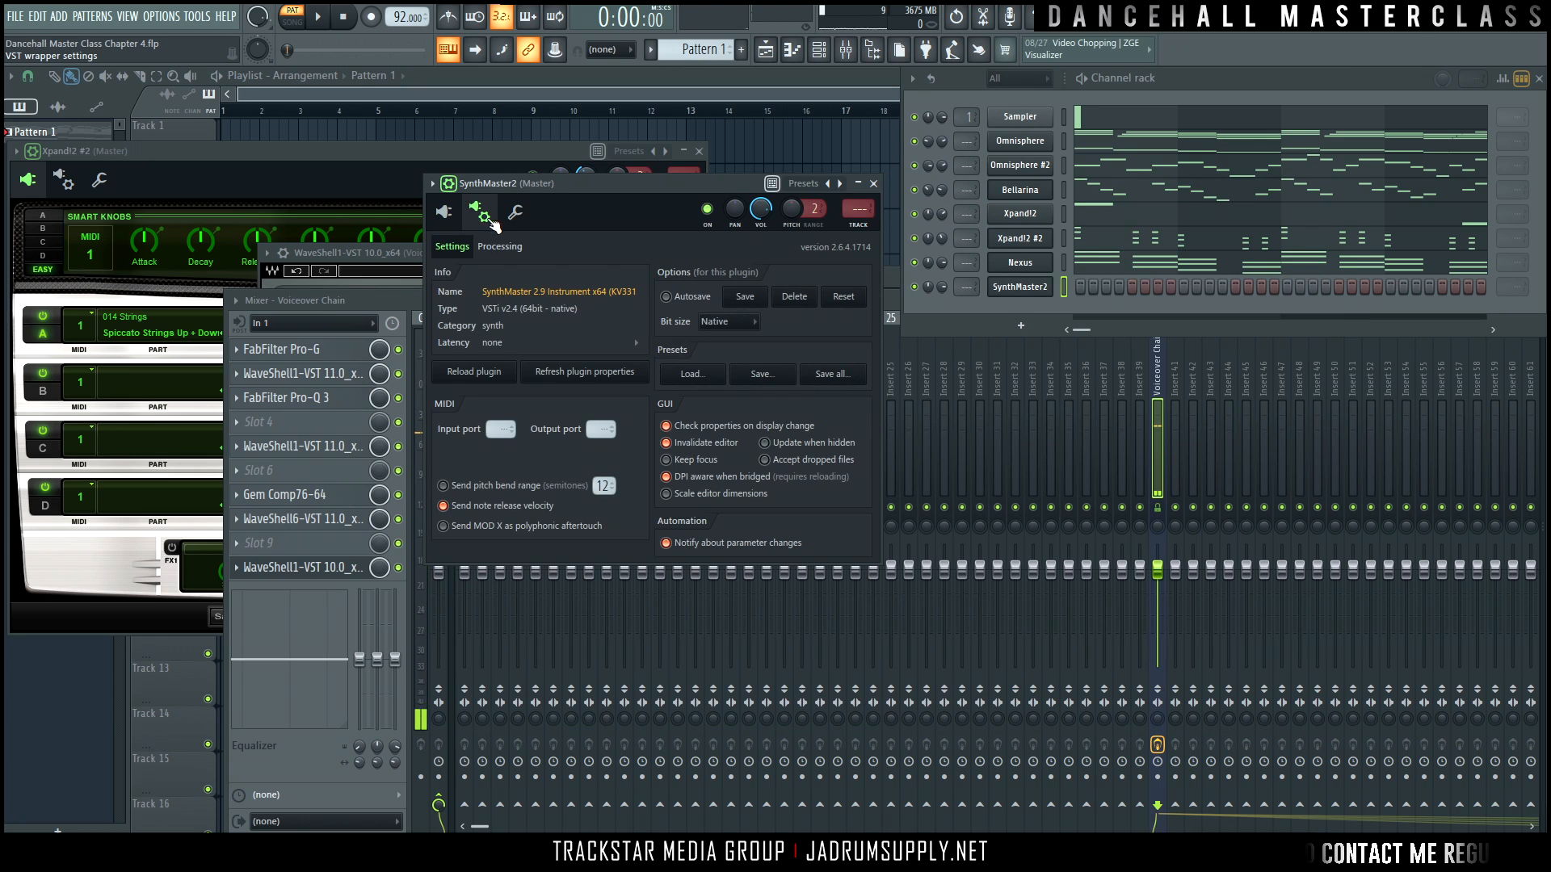
{"action": "left_click", "coordinate": [500, 247]}
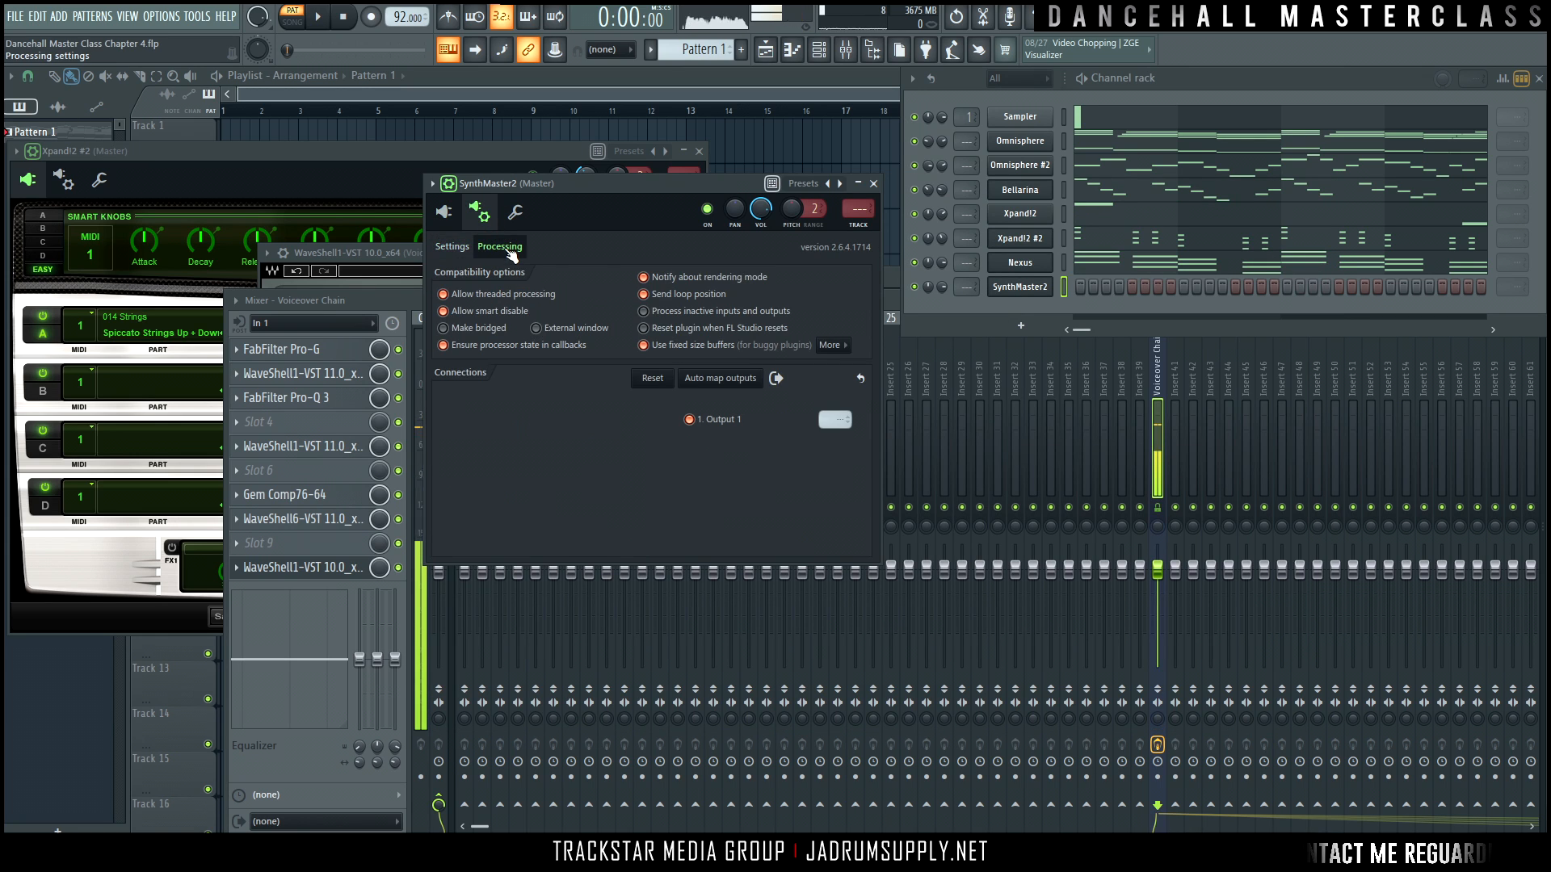
{"action": "left_click", "coordinate": [494, 328]}
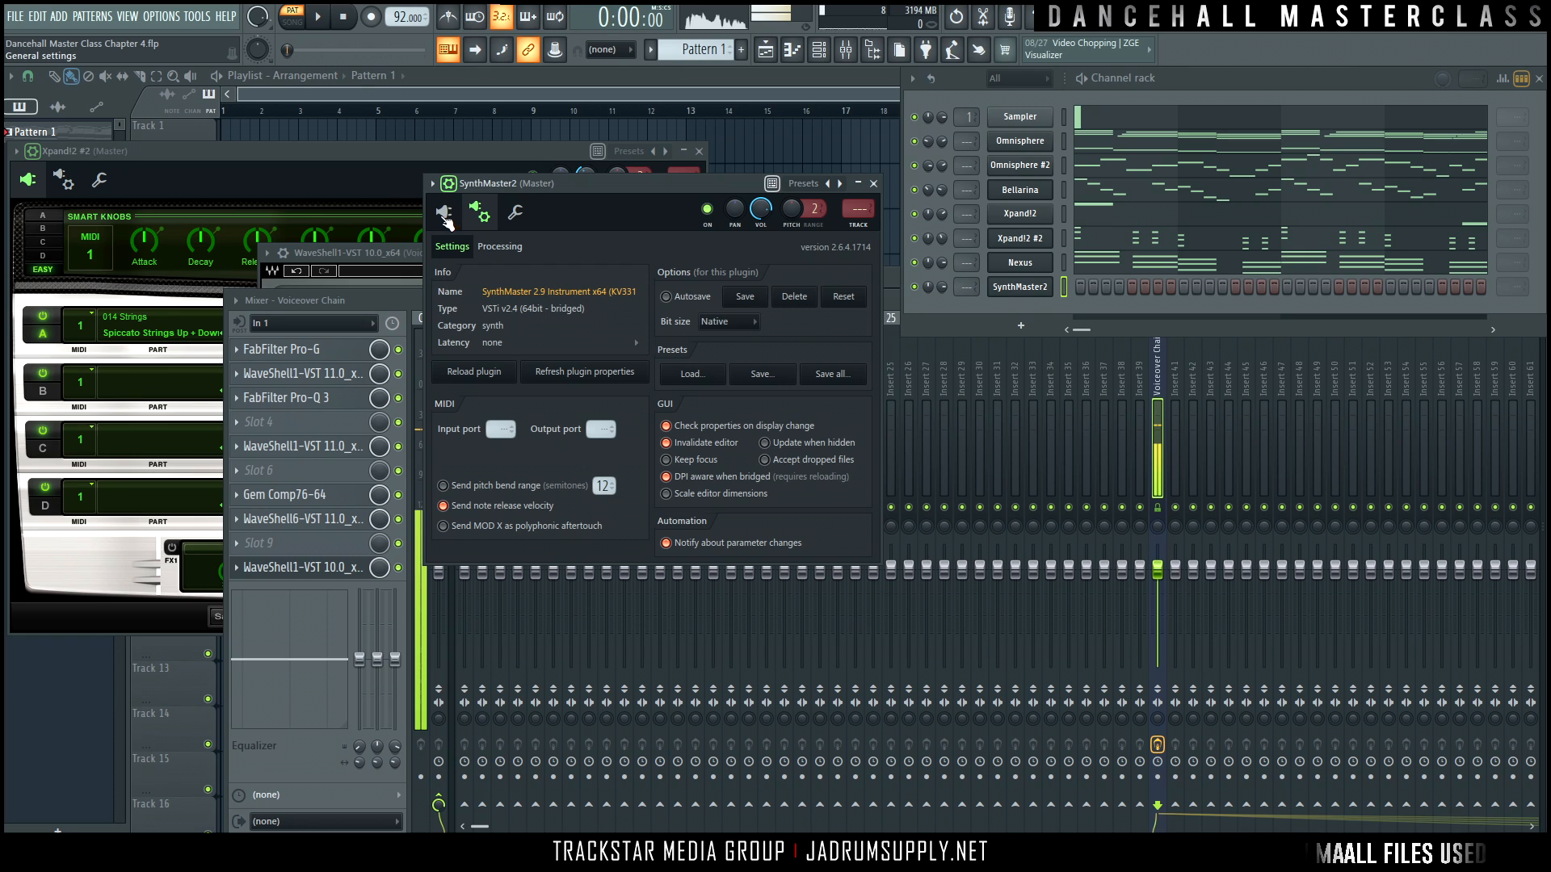
{"action": "left_click", "coordinate": [445, 215]}
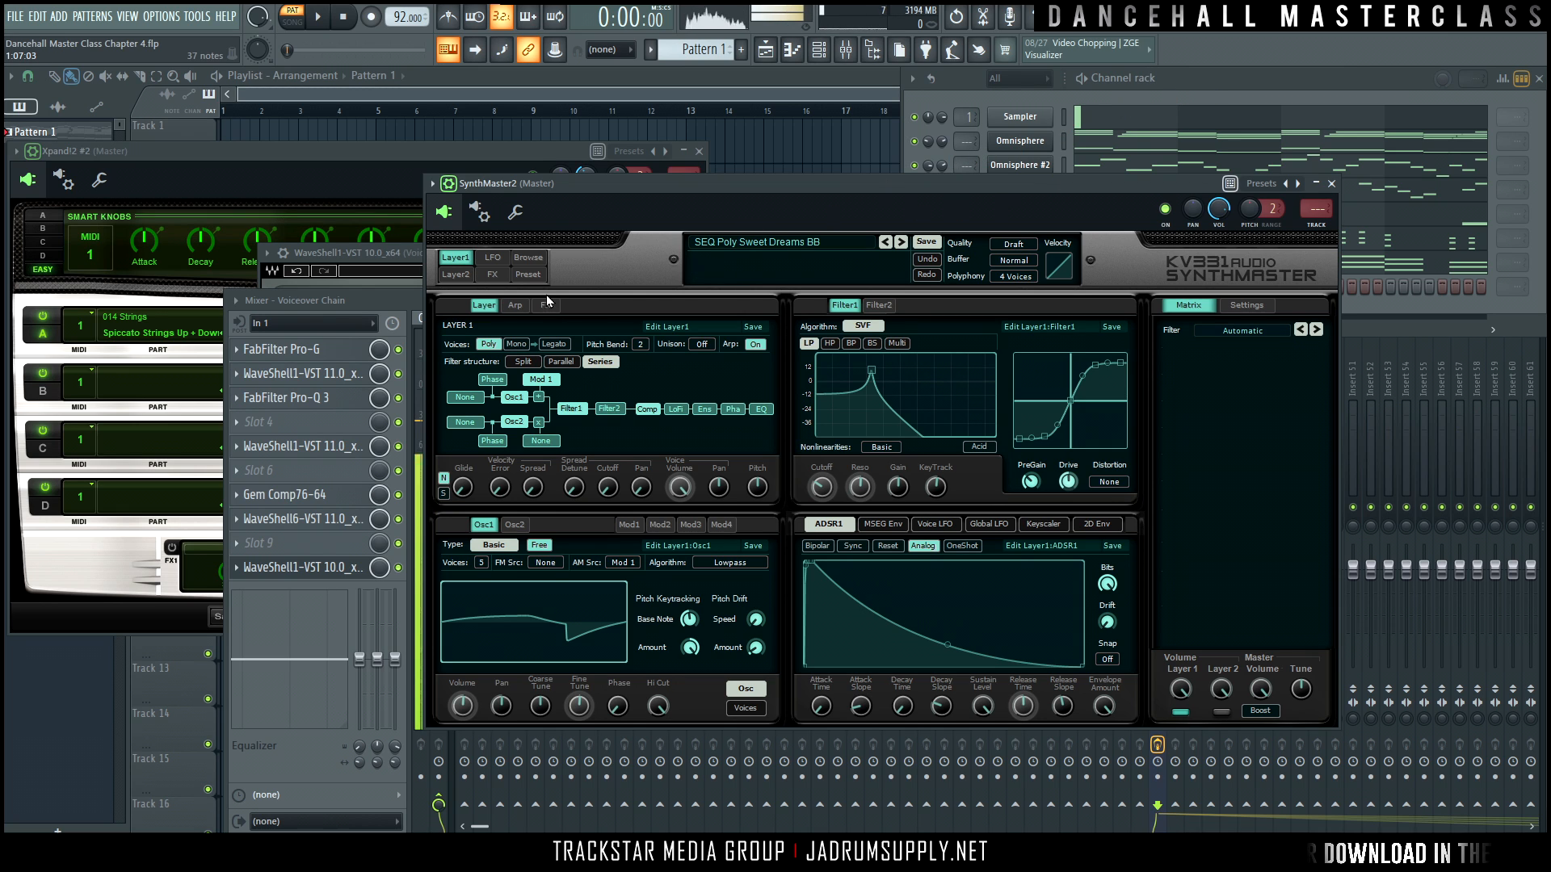
Filter SynthMaster2's presets to the Arpeggiated instrument type and load the preset AR Acid Bastard RL.
{"action": "left_click", "coordinate": [536, 258]}
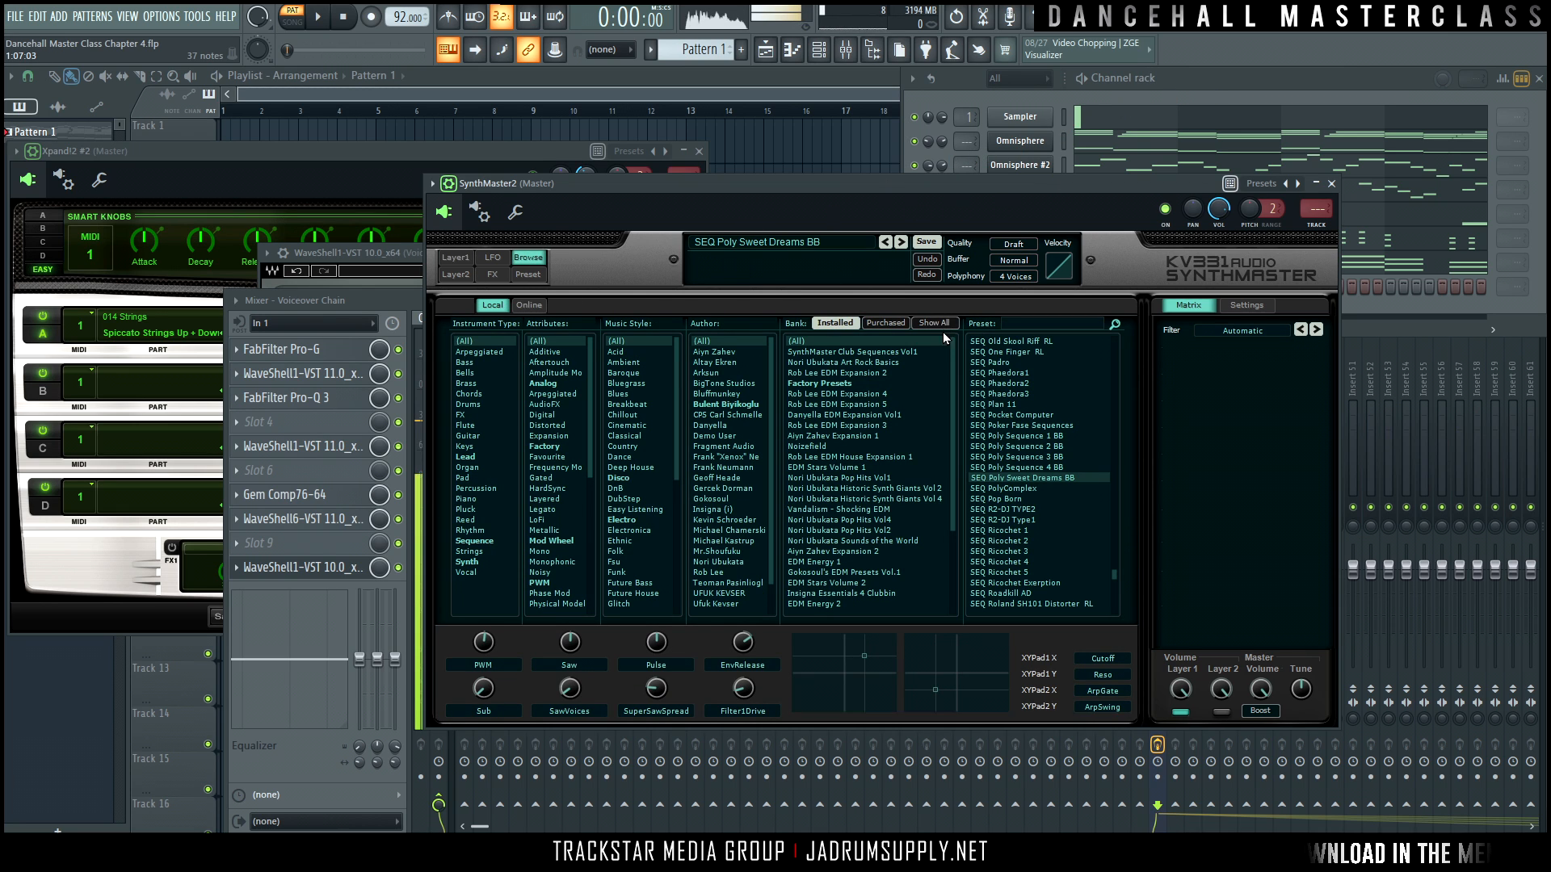
{"action": "left_click", "coordinate": [488, 353]}
{"action": "scroll", "coordinate": [1005, 425], "scroll_direction": "down", "scroll_amount": 10}
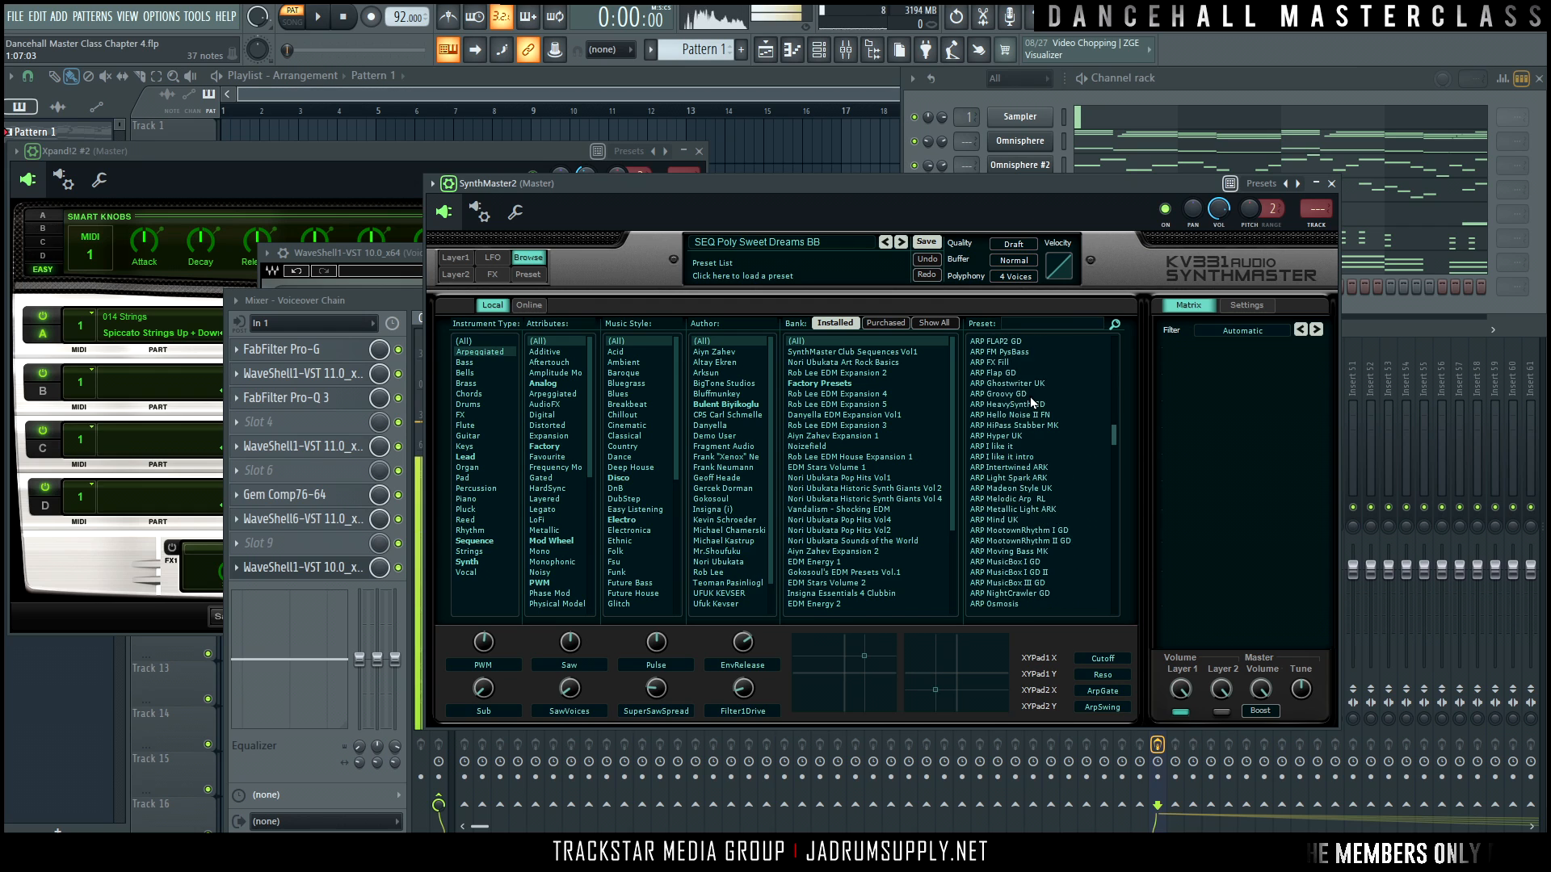
{"action": "scroll", "coordinate": [1005, 424], "scroll_direction": "up", "scroll_amount": 12}
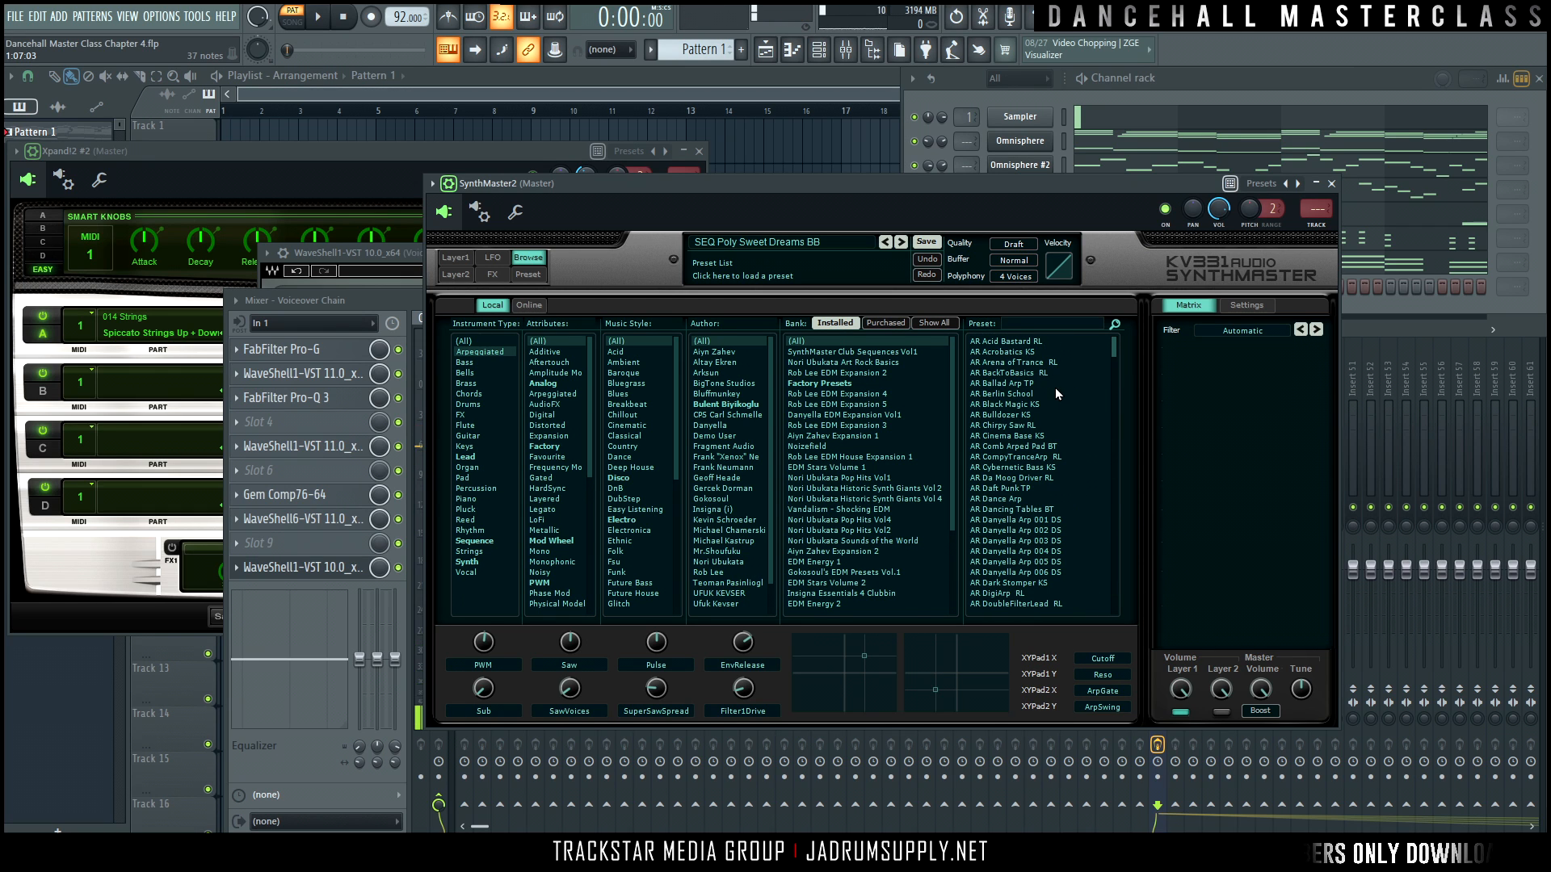
{"action": "left_click", "coordinate": [1038, 345]}
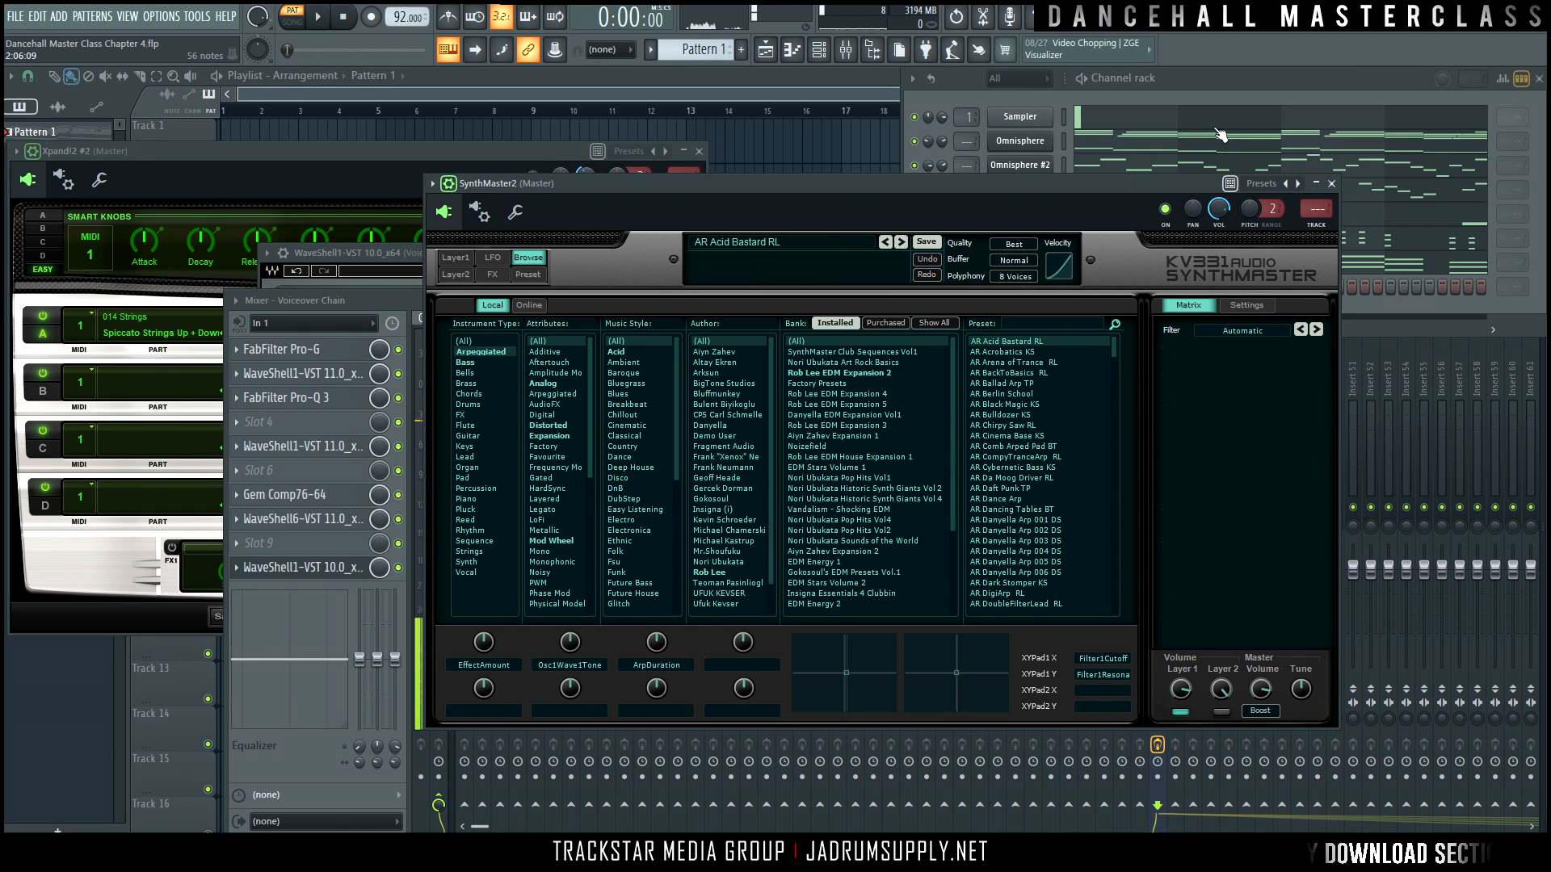
Open the Nexus chord notes in the piano roll and fit them to the view.
{"action": "left_click", "coordinate": [1287, 91]}
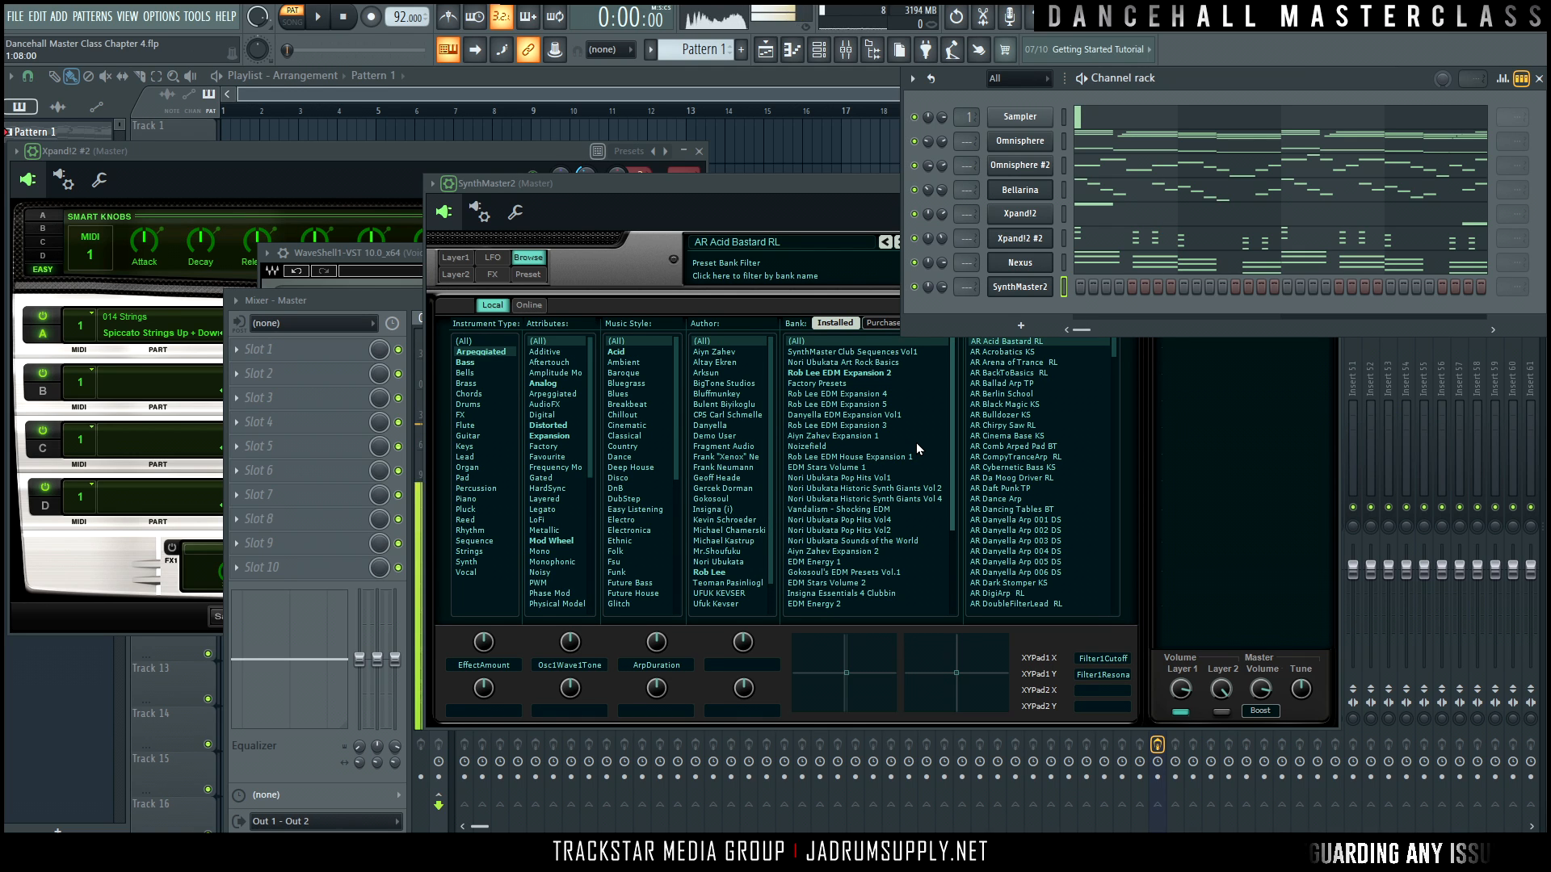
{"action": "key", "text": "b"}
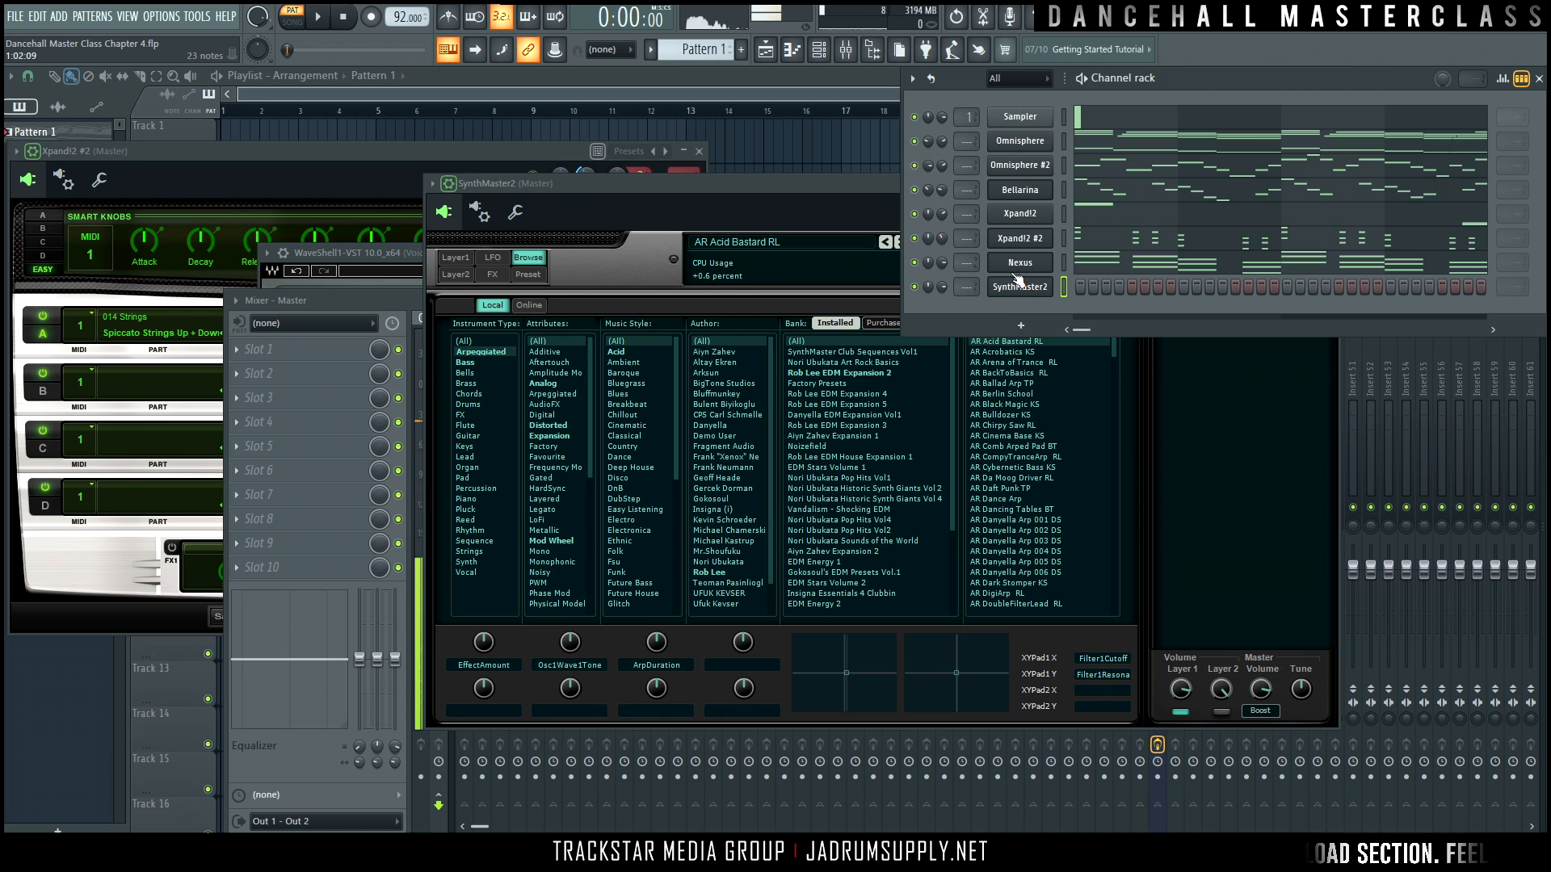
{"action": "left_click", "coordinate": [1121, 268]}
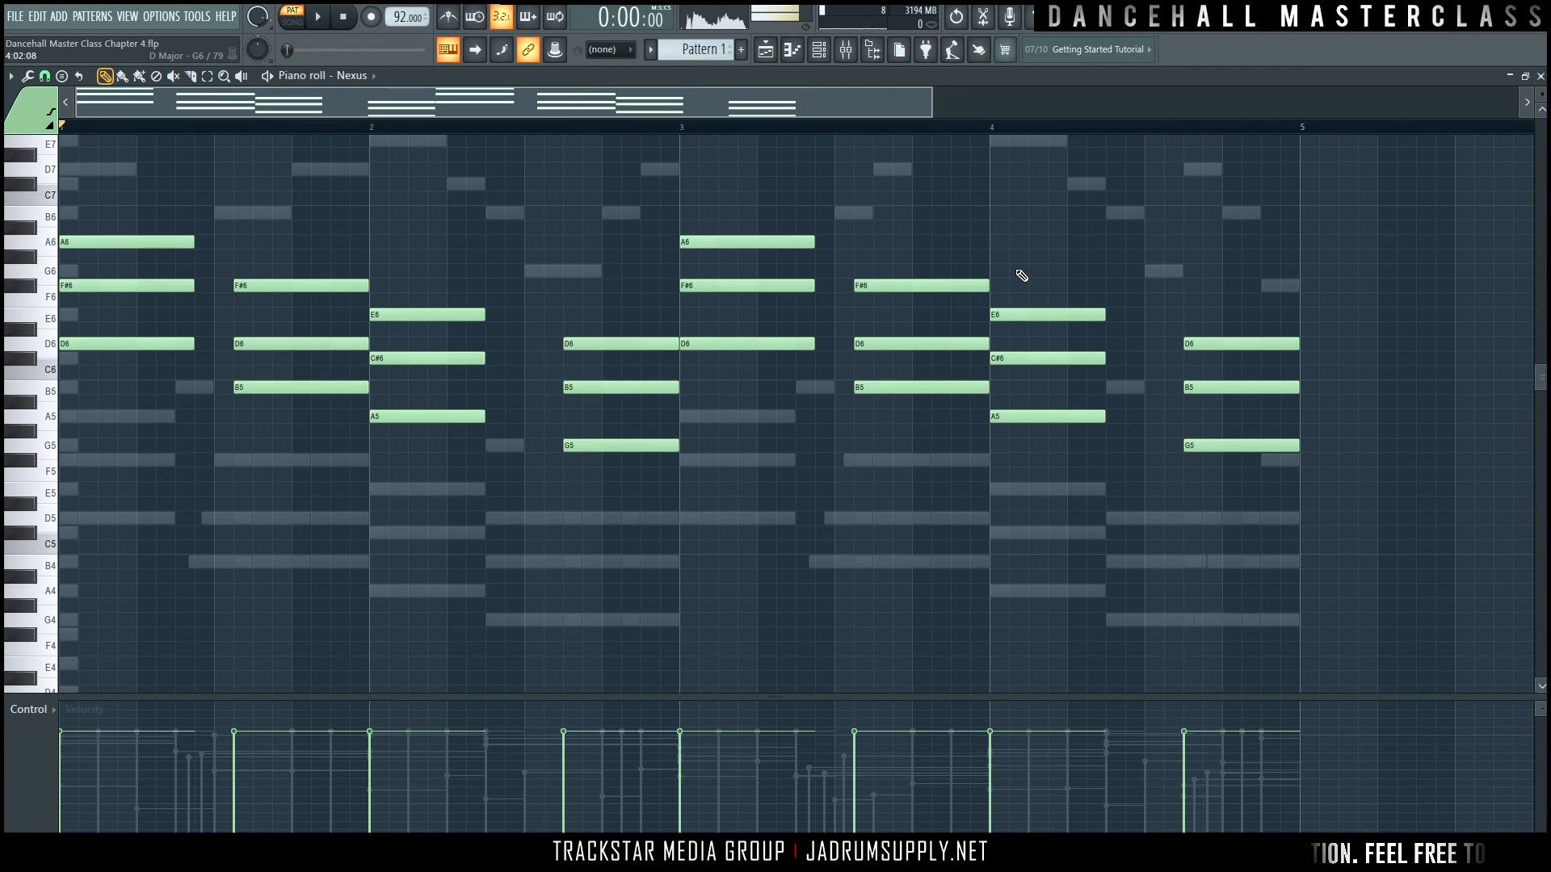
{"action": "right_click", "coordinate": [1010, 262], "text": "ctrl"}
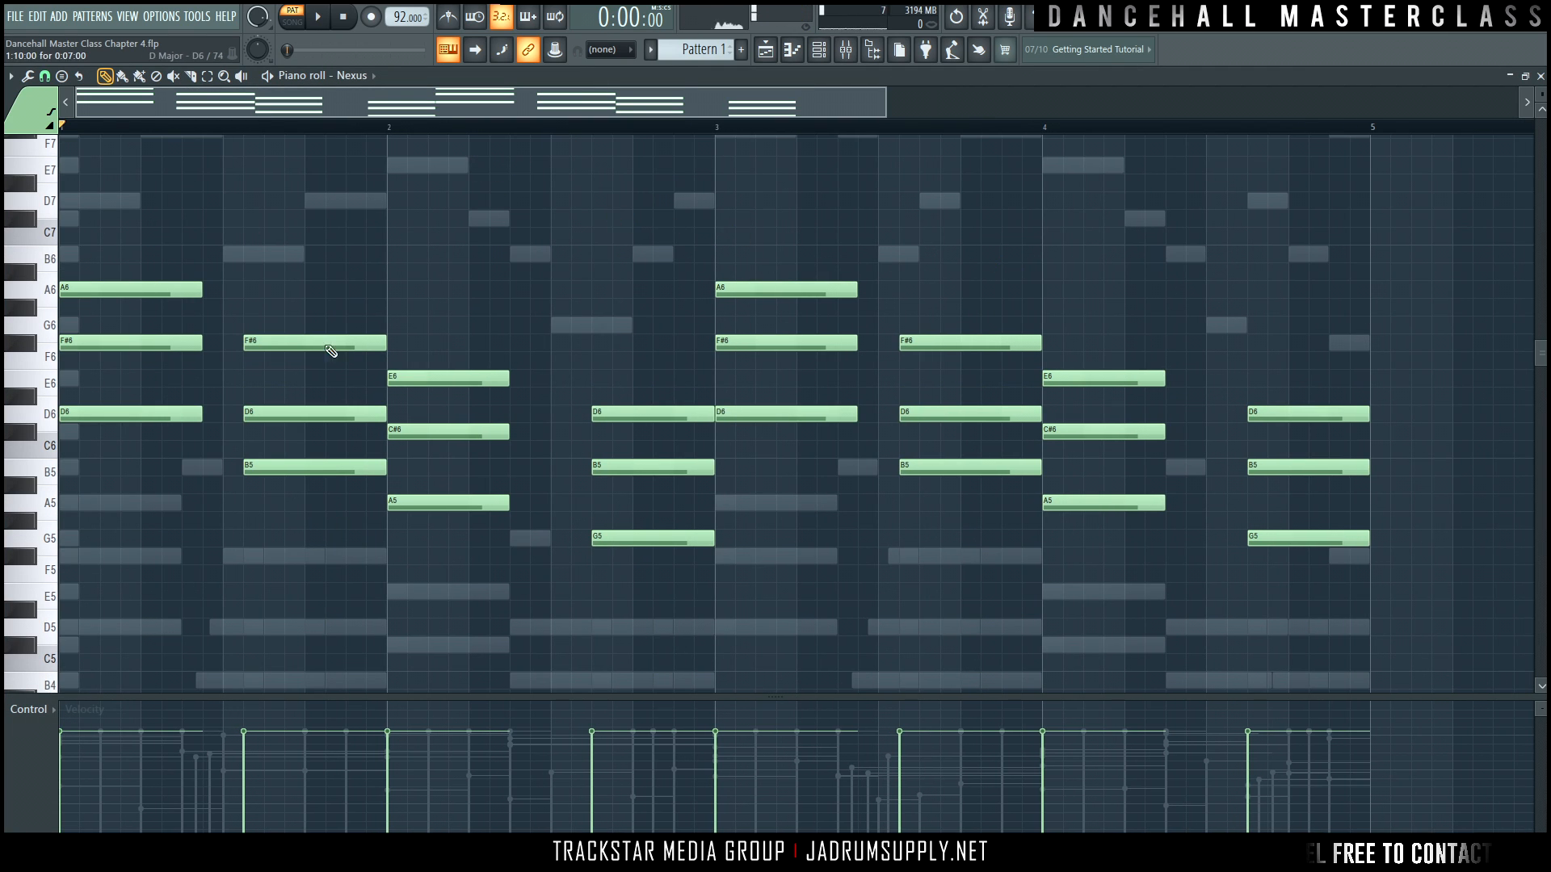
Solo the Nexus channel in the channel rack and play its chords.
{"action": "left_click", "coordinate": [819, 50]}
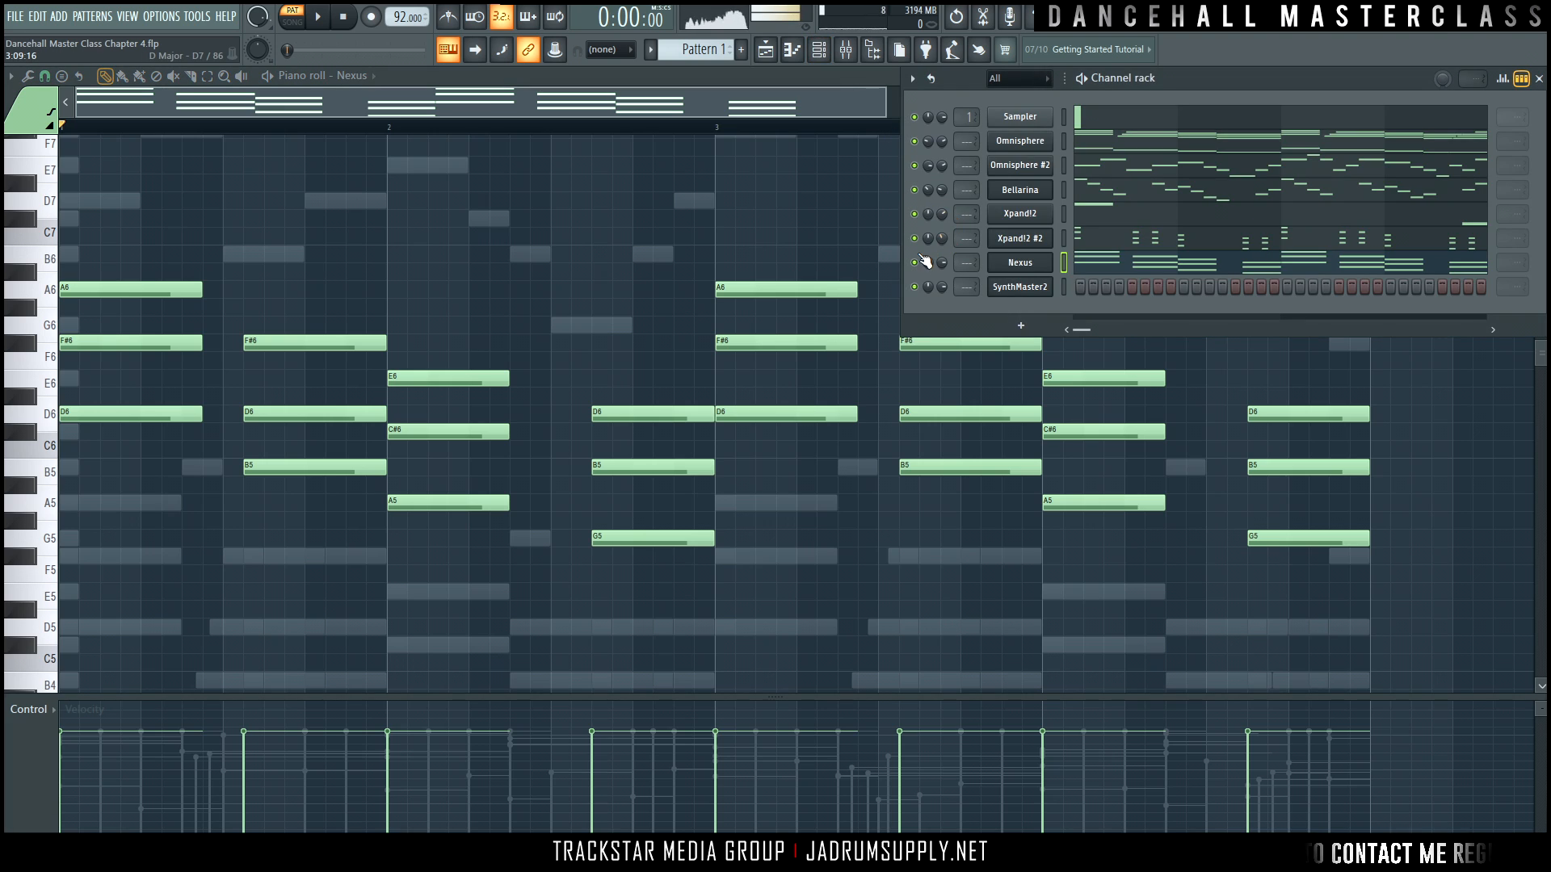
{"action": "key", "text": "space"}
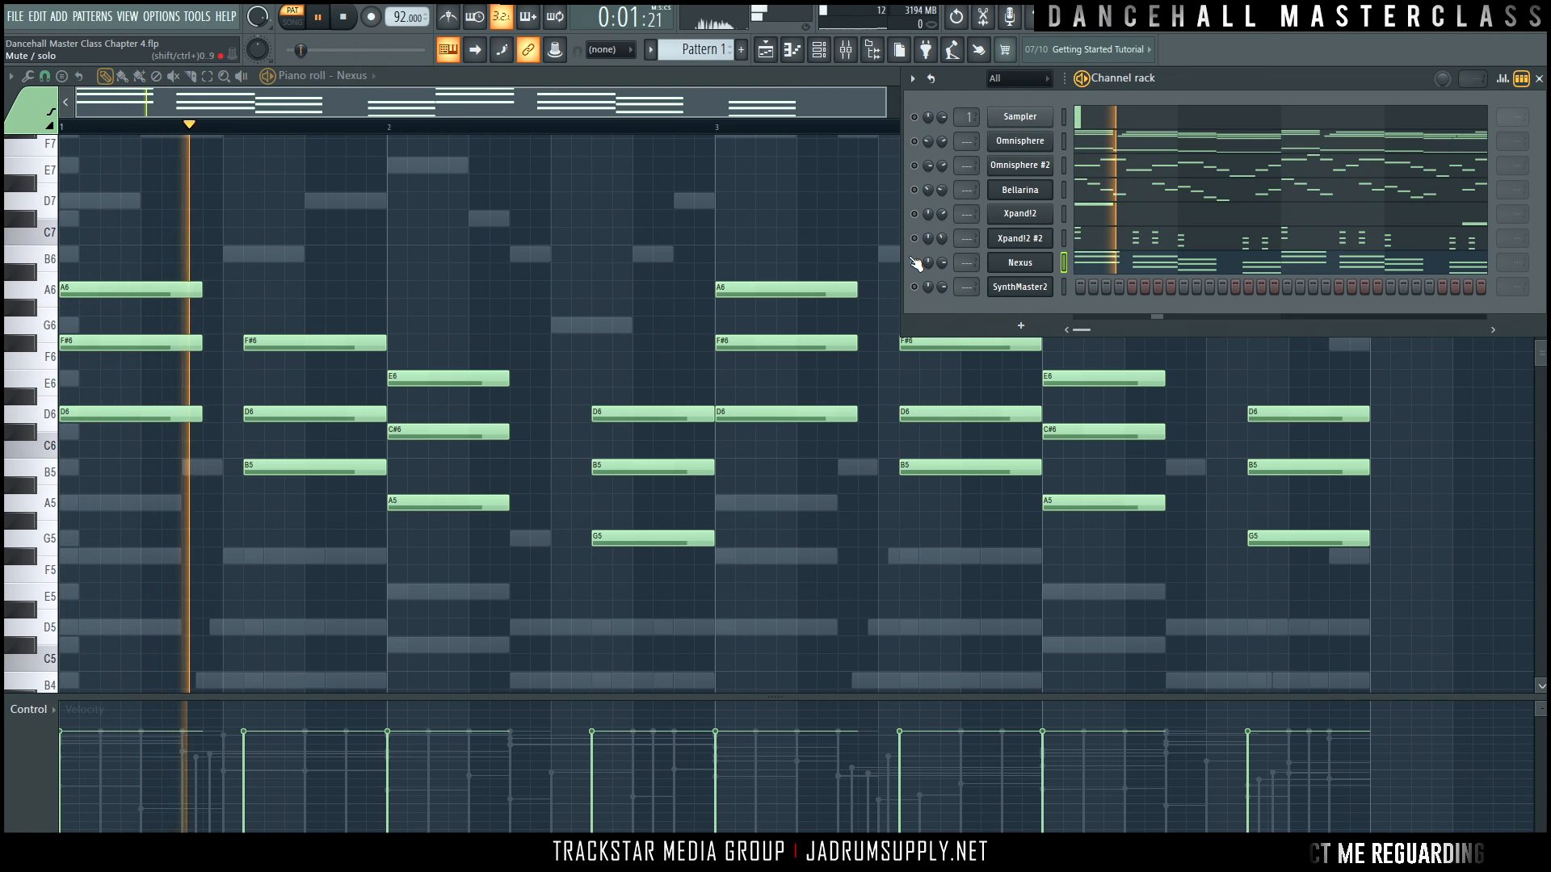
{"action": "key", "text": "space"}
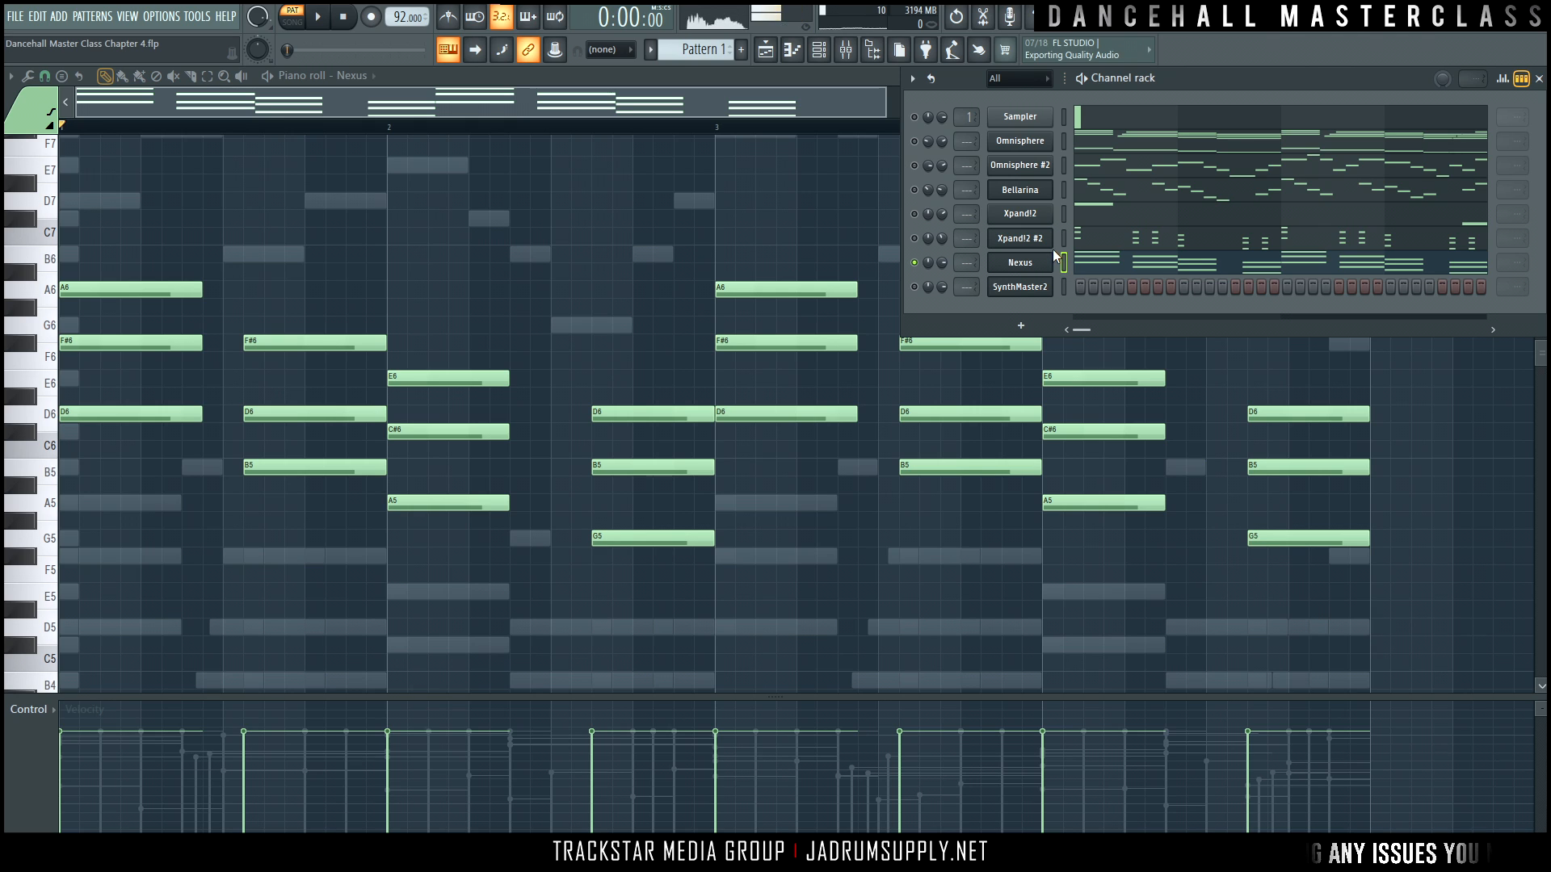
Copy the Nexus notes onto the SynthMaster2 channel, unmute SynthMaster2 and play both channels together.
{"action": "left_click", "coordinate": [1064, 287]}
{"action": "key", "text": "ctrl+v"}
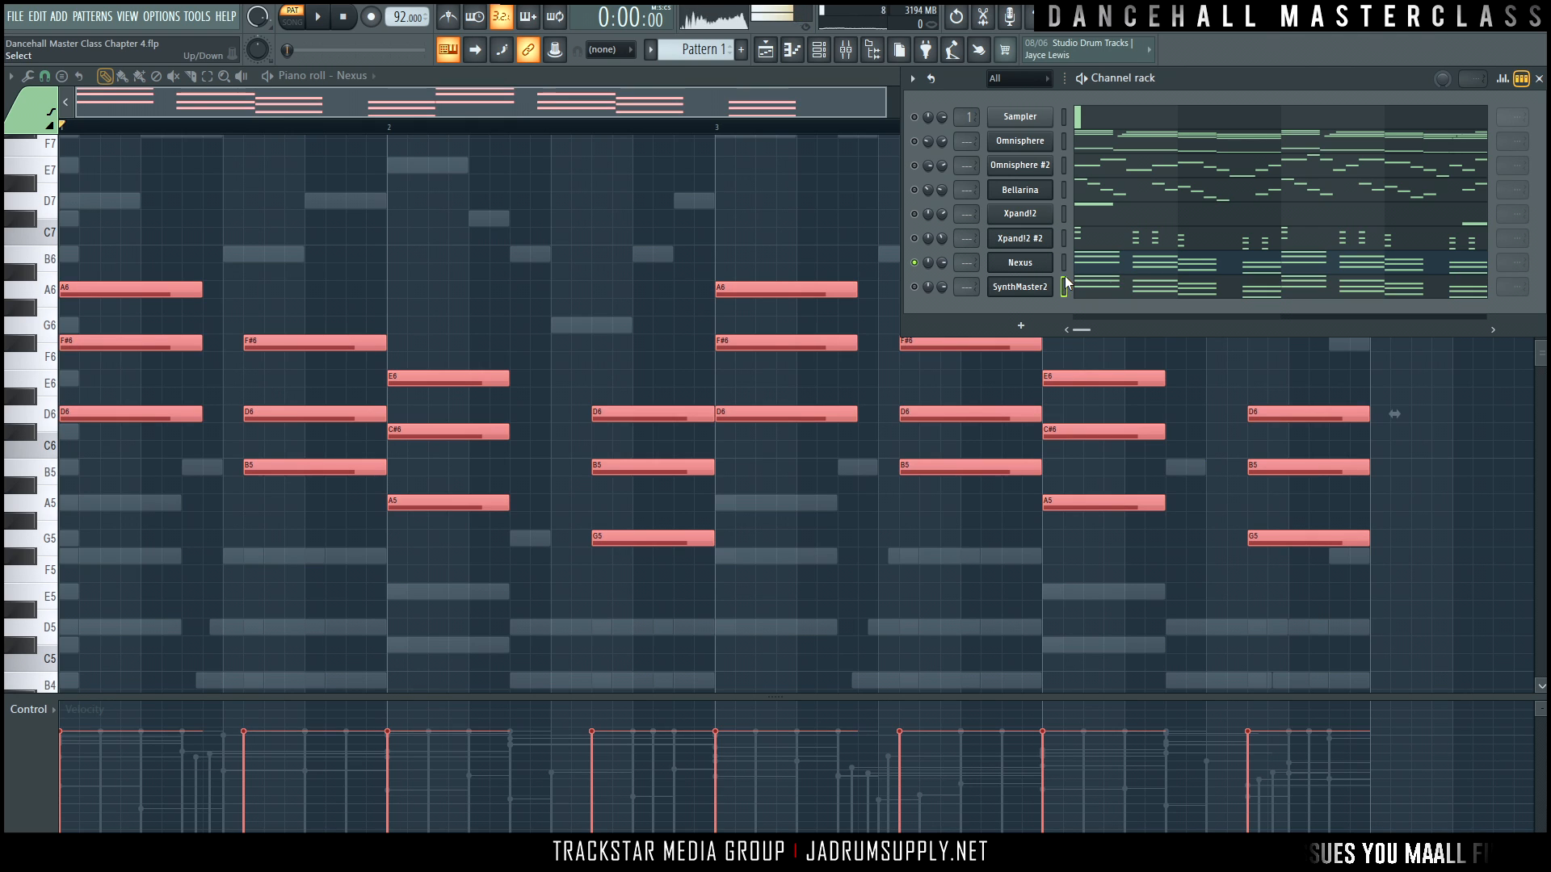
{"action": "left_click", "coordinate": [914, 287]}
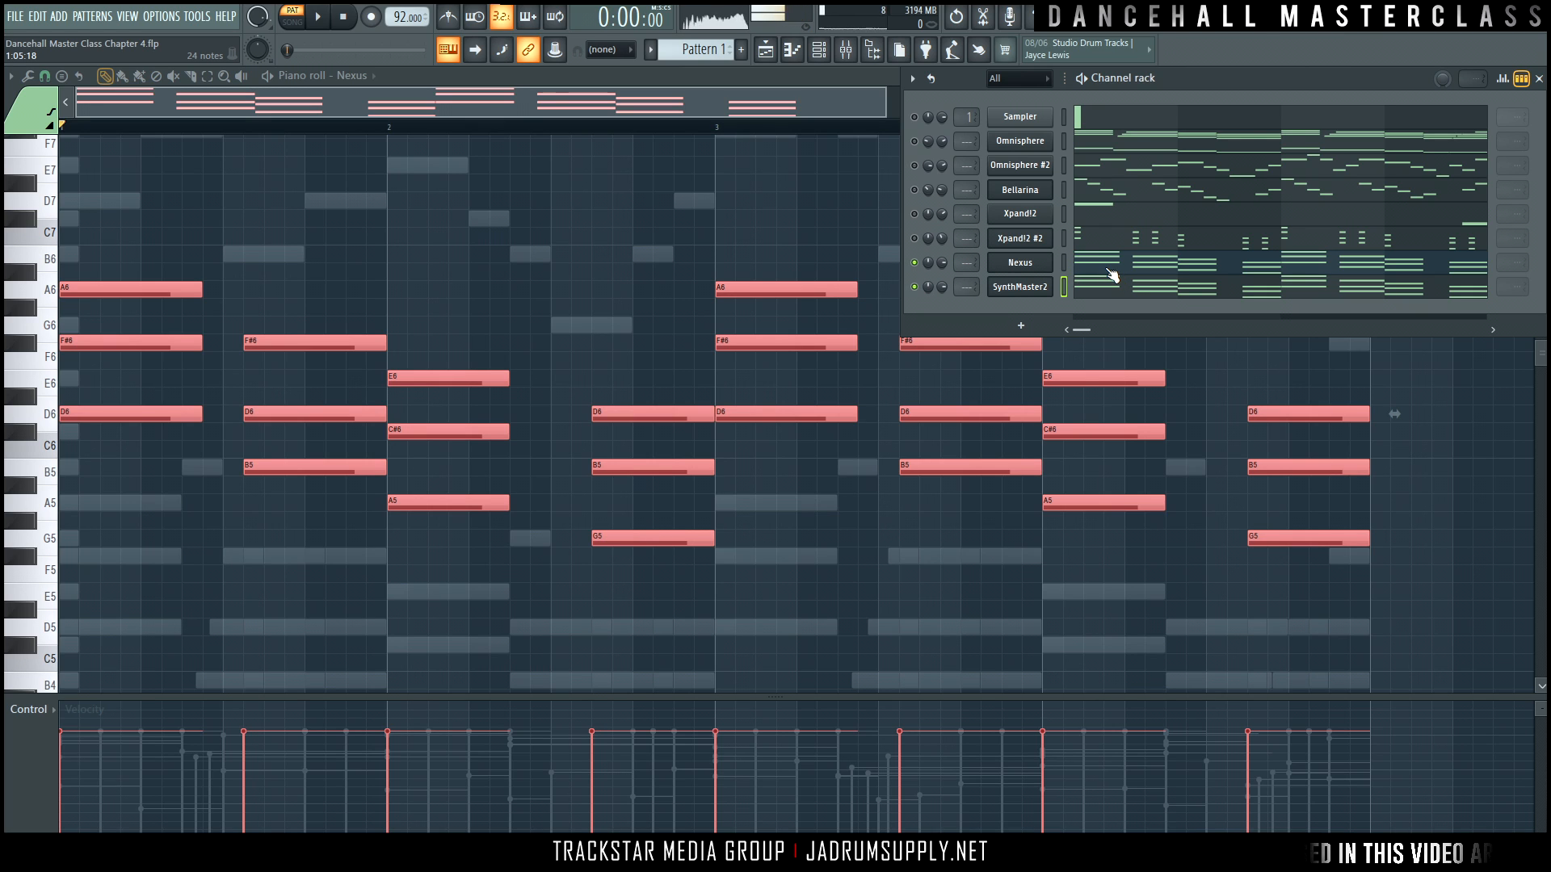
{"action": "key", "text": "space"}
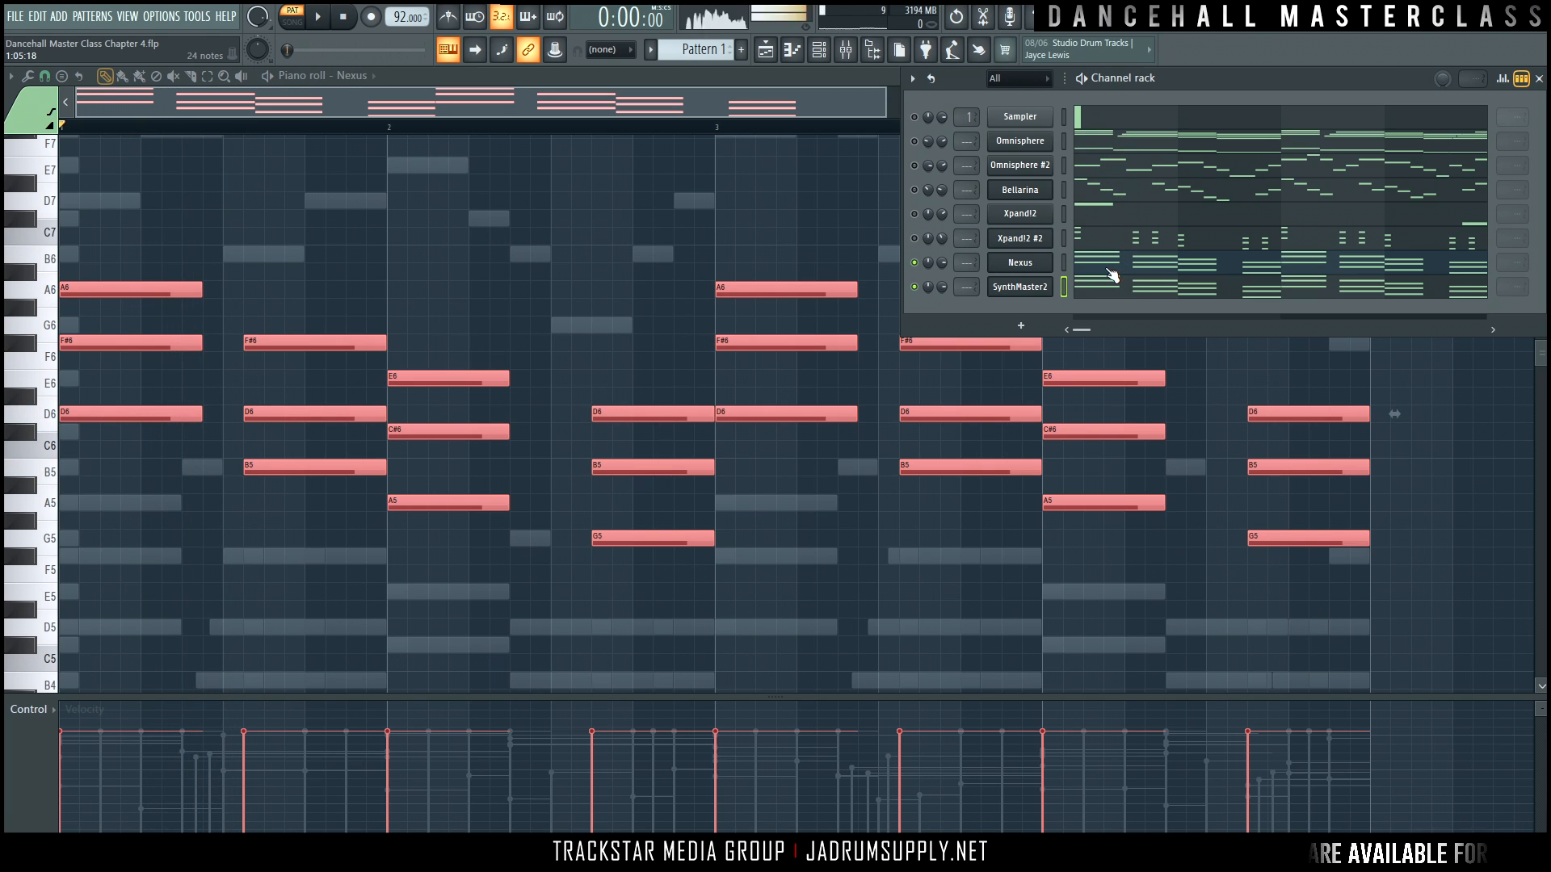
Extend SynthMaster2's chord notes in the piano roll with the Articulator at 100% multiply so each chord reaches the next one.
{"action": "left_click", "coordinate": [1164, 300]}
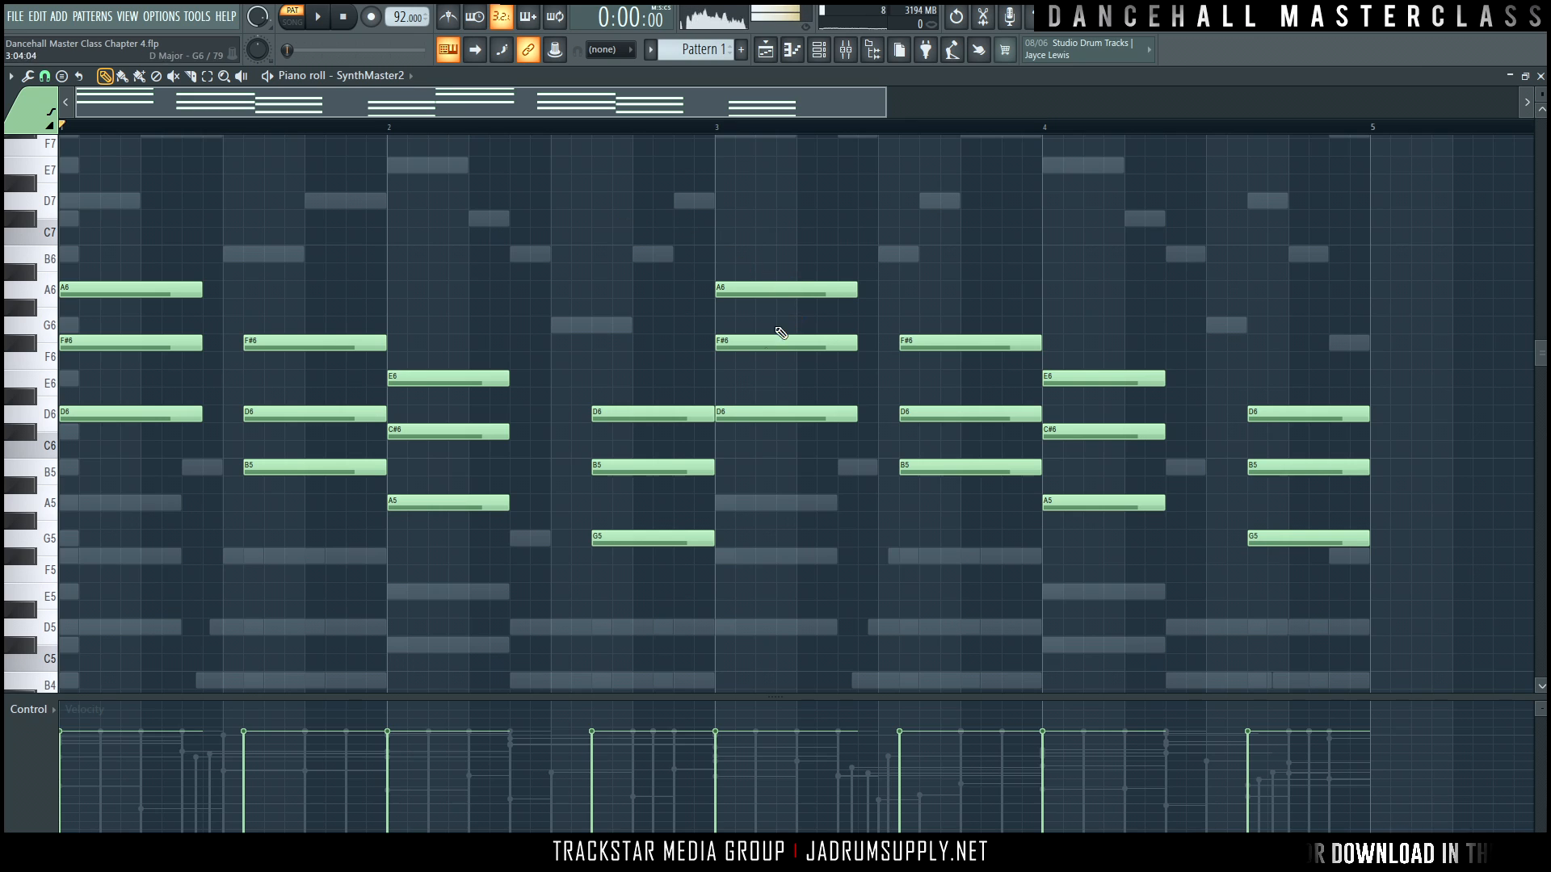
{"action": "left_click_drag", "start_coordinate": [154, 247], "coordinate": [236, 652]}
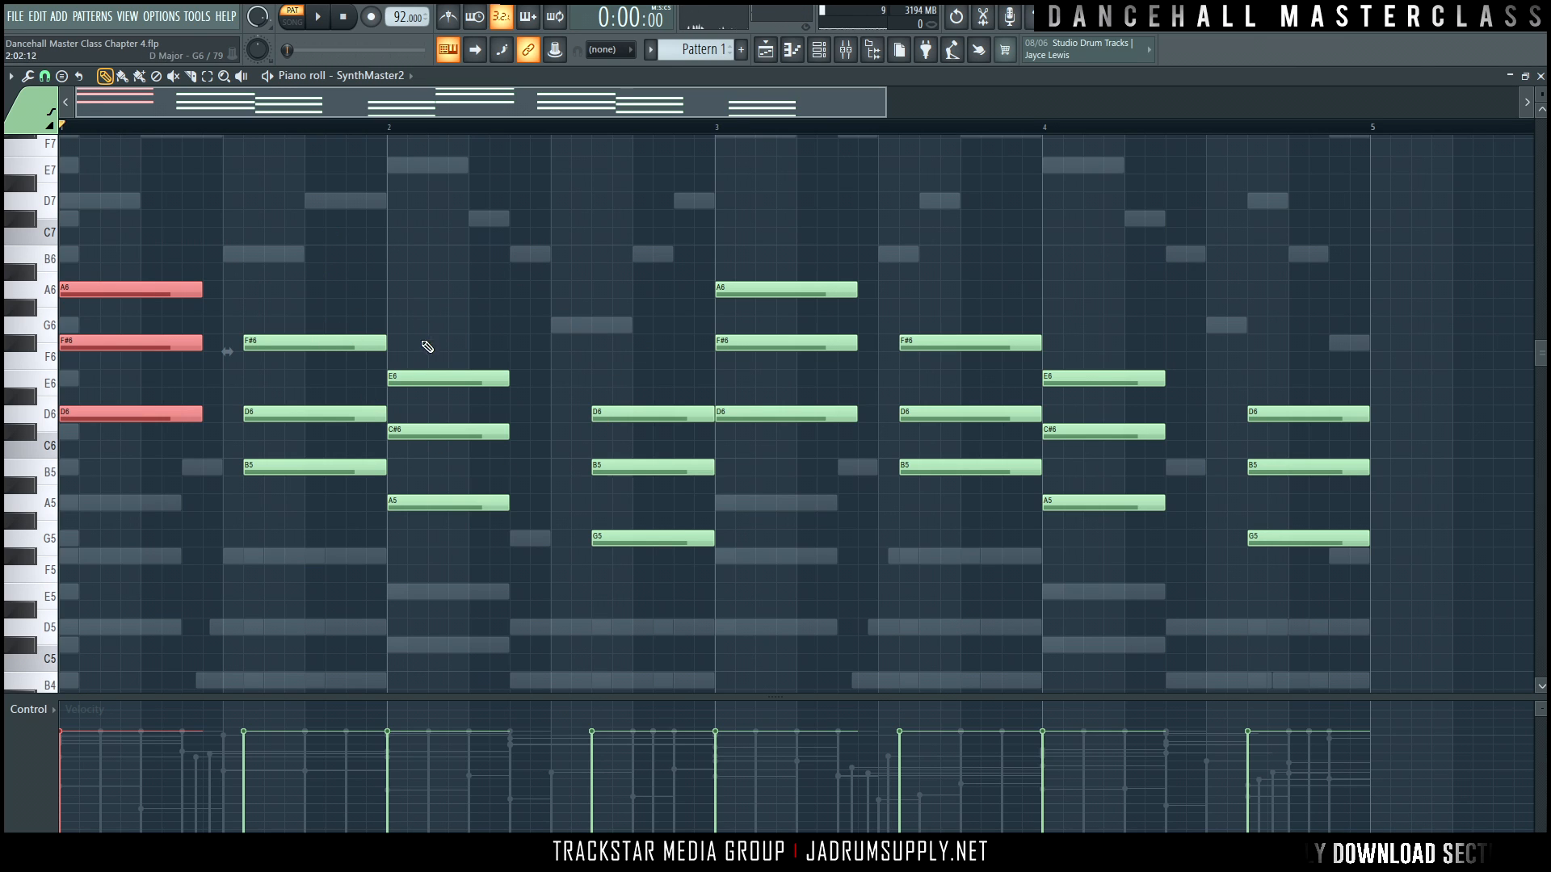
{"action": "right_click", "coordinate": [502, 316]}
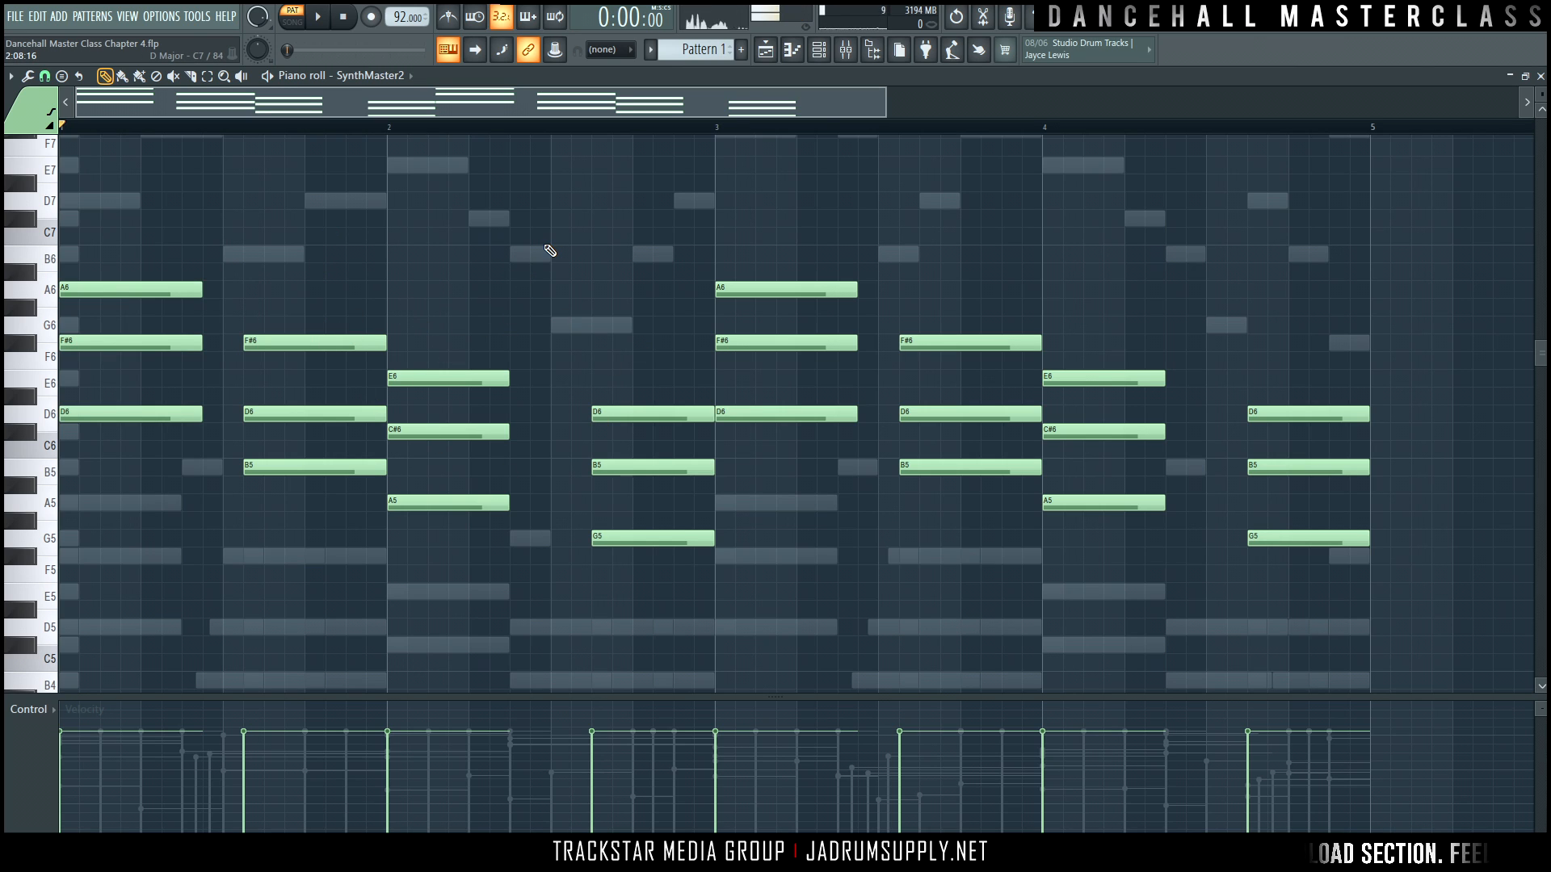
{"action": "key", "text": "alt+l"}
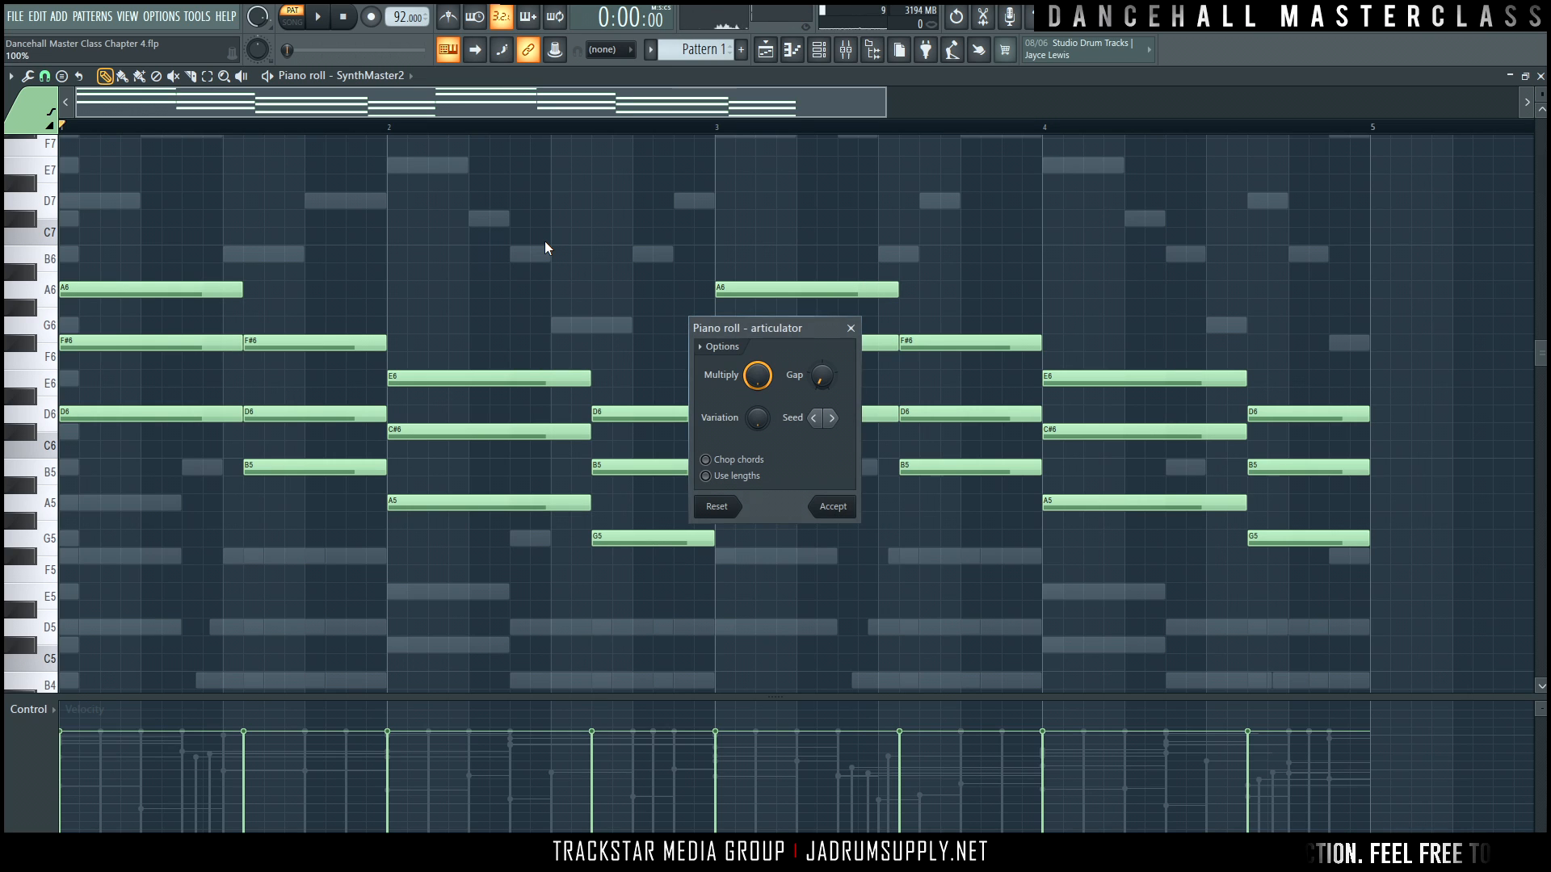
{"action": "left_click", "coordinate": [849, 515]}
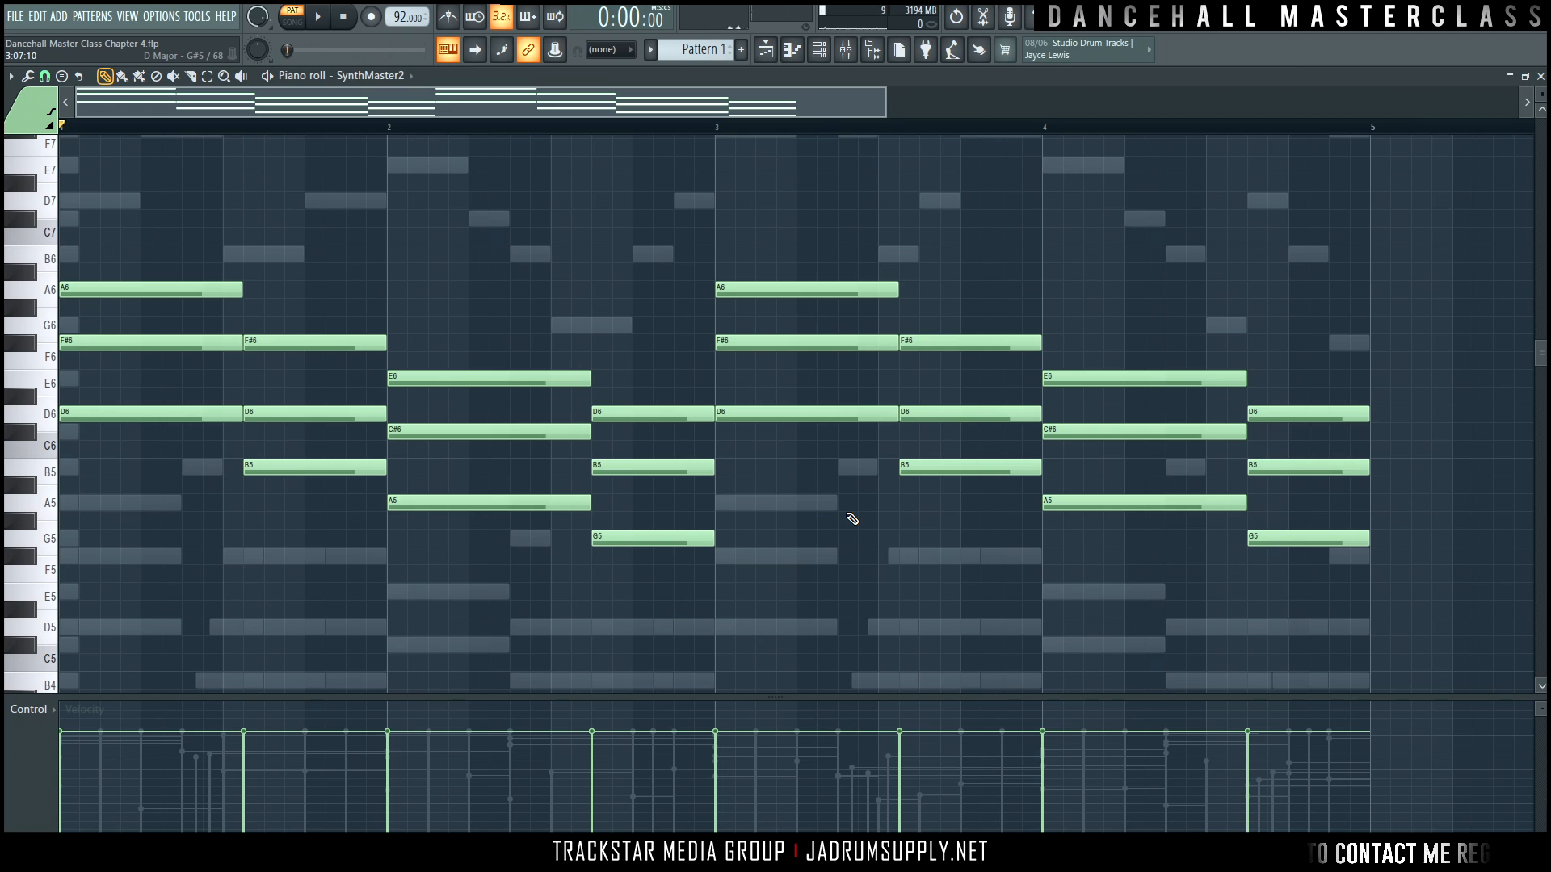
Play the extended SynthMaster2 chords with Nexus, and unmute all the other channels.
{"action": "left_click", "coordinate": [818, 50]}
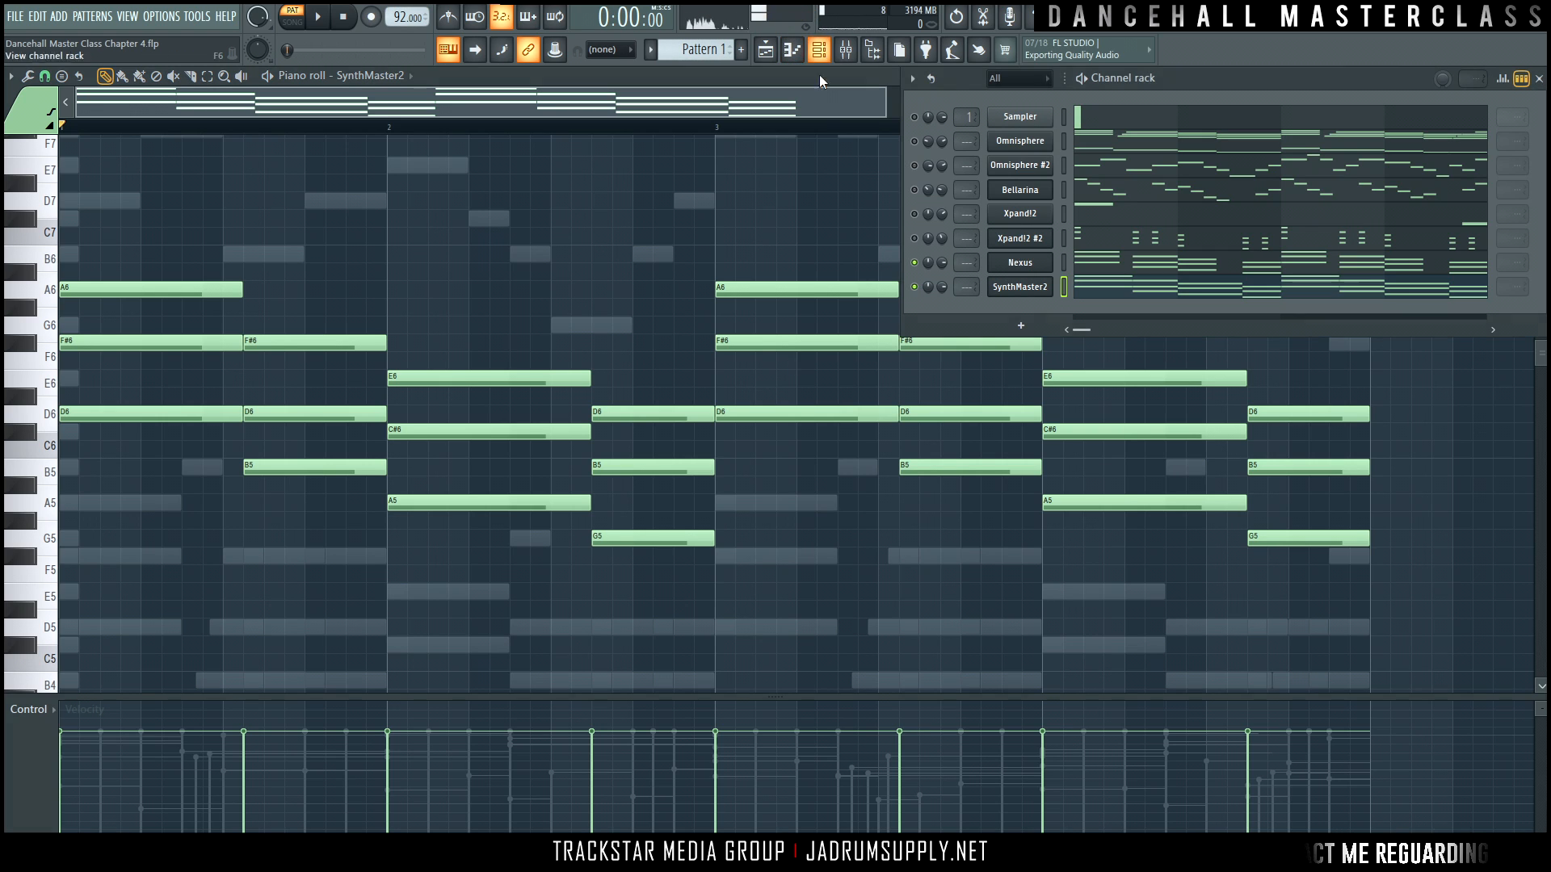
{"action": "key", "text": "space"}
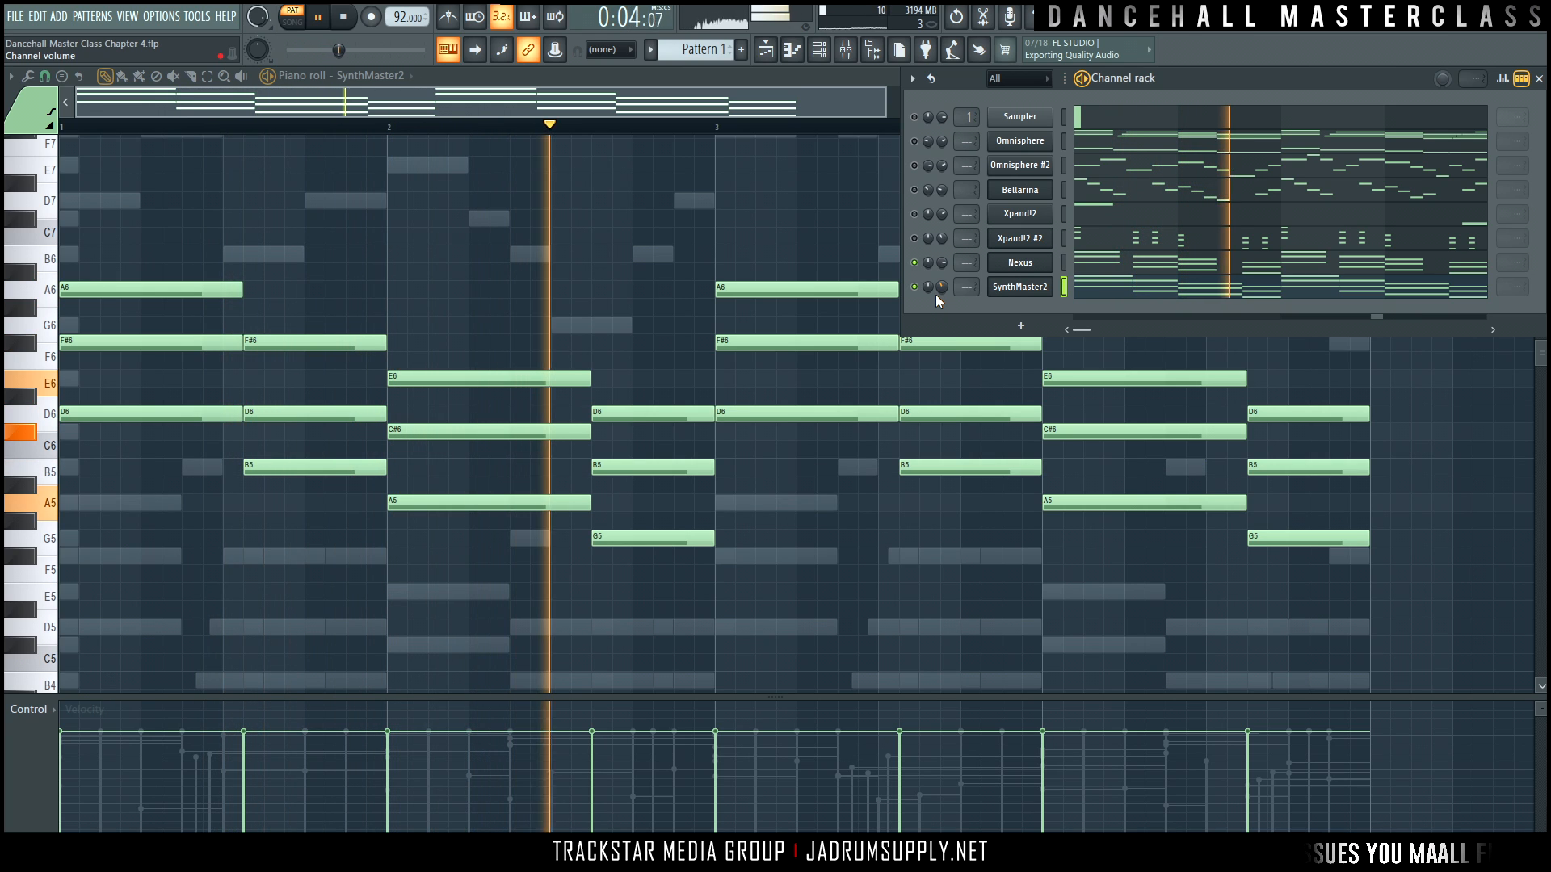
{"action": "key", "text": "space"}
{"action": "right_click", "coordinate": [914, 287]}
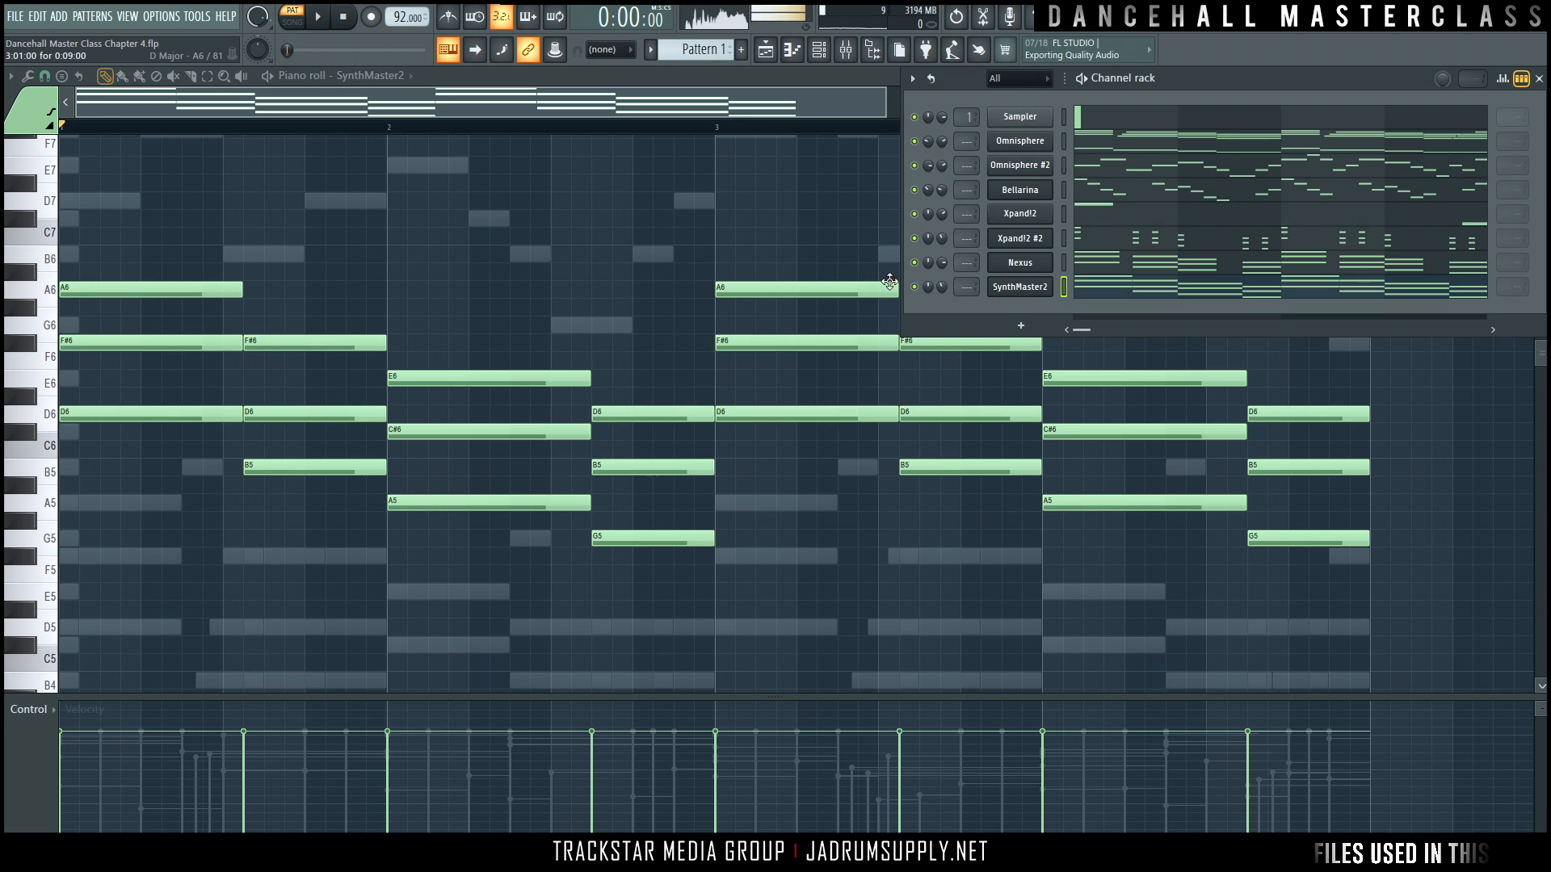
Open the SynthMaster2 plugin and load the arpeggiated preset AR Dancing Tables BT.
{"action": "left_click", "coordinate": [1019, 292]}
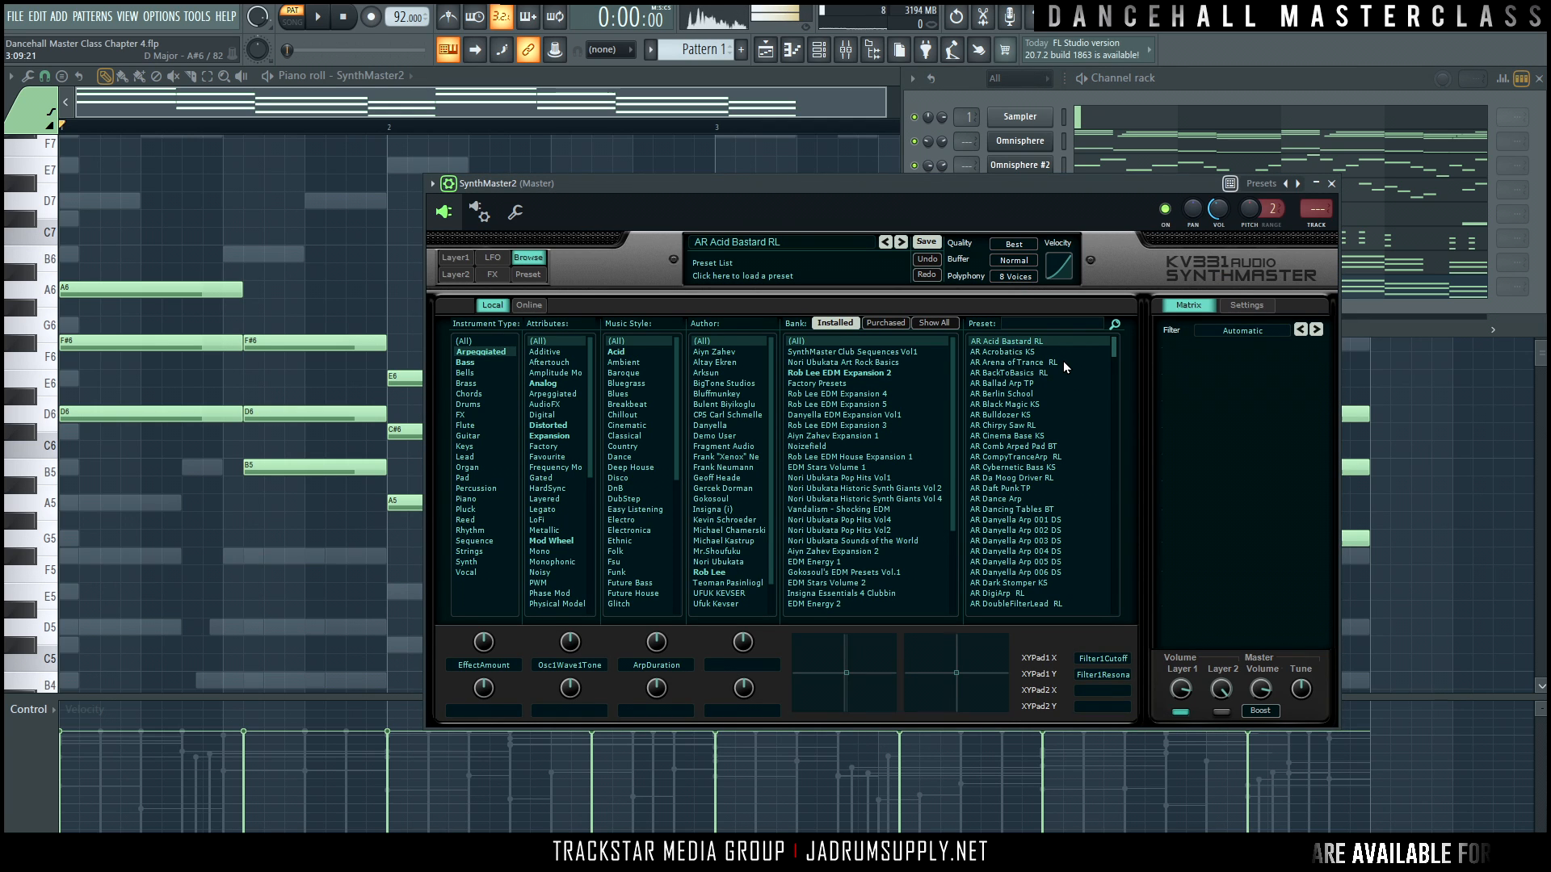
{"action": "left_click_drag", "start_coordinate": [1136, 187], "coordinate": [892, 240]}
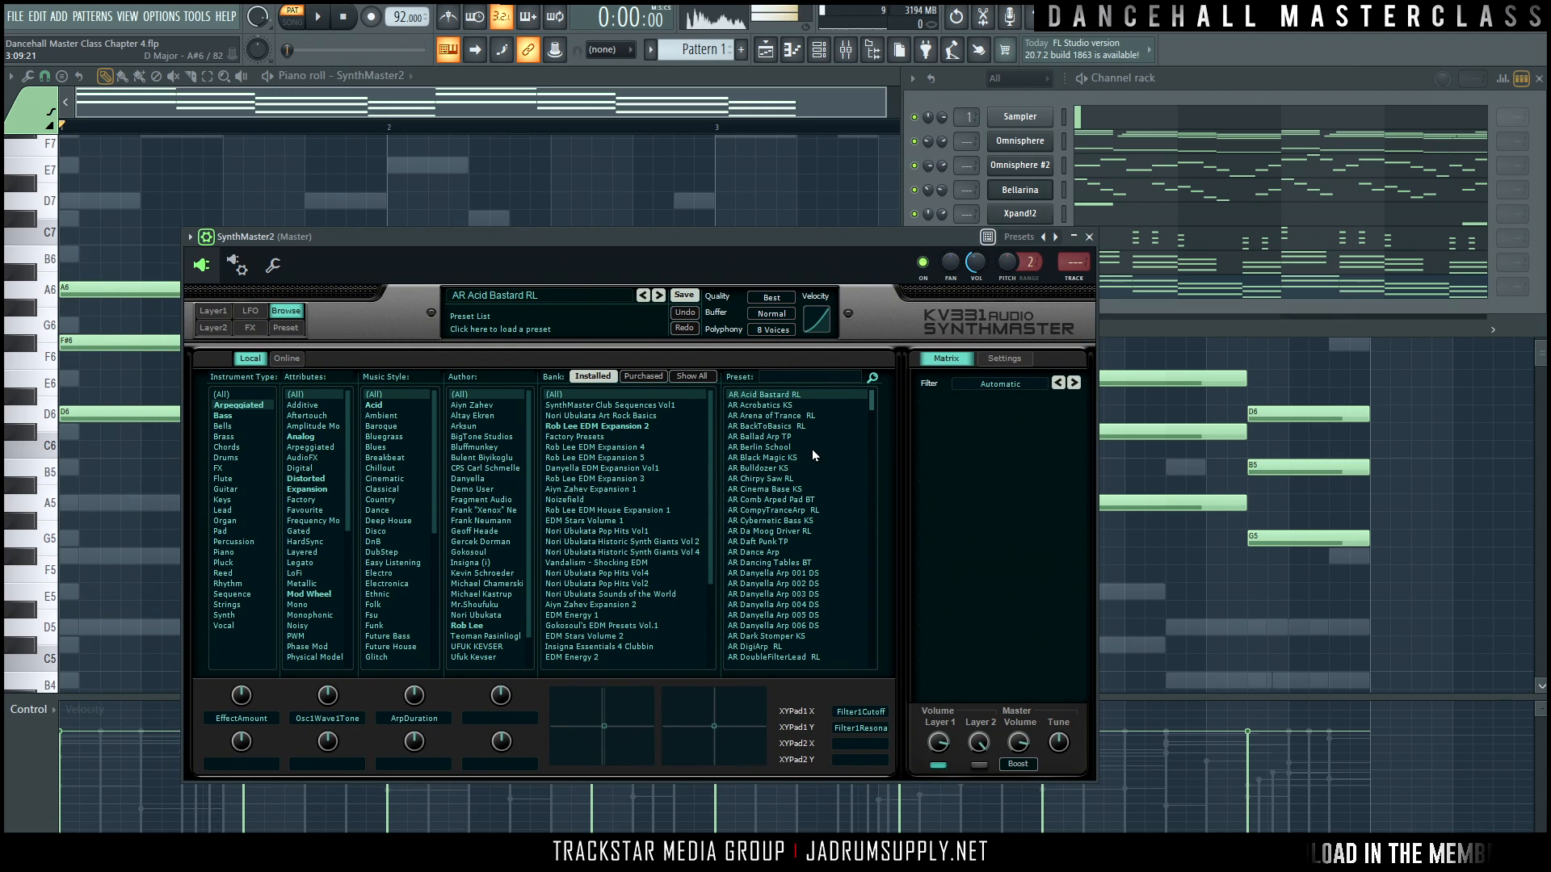
{"action": "left_click", "coordinate": [764, 560]}
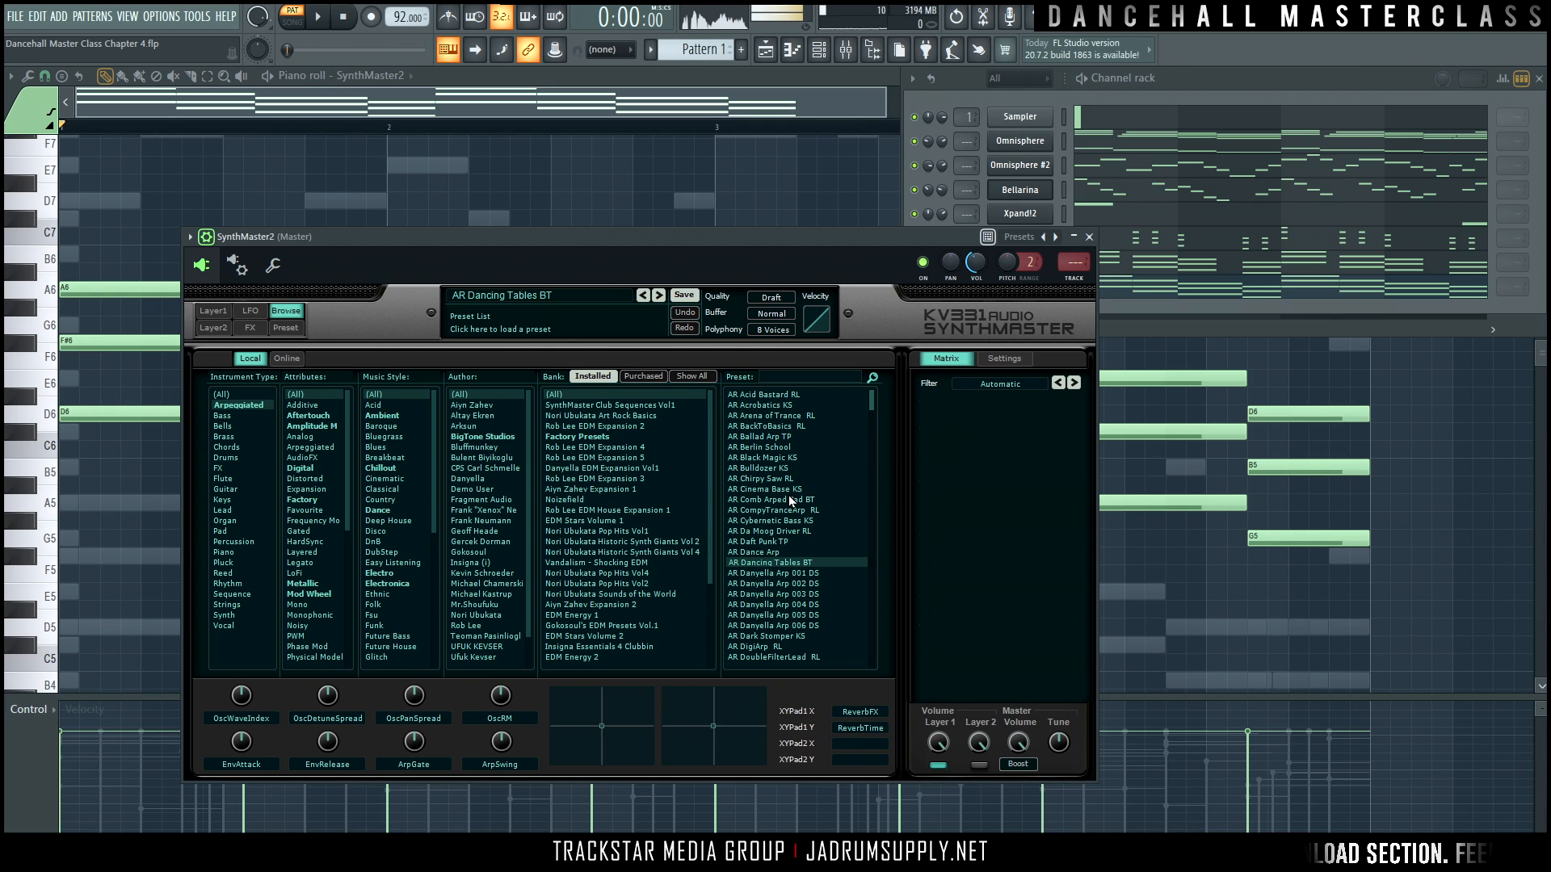
Solo the SynthMaster2 channel, play its arpeggio alone, and restore all the other channels.
{"action": "left_click", "coordinate": [1176, 307]}
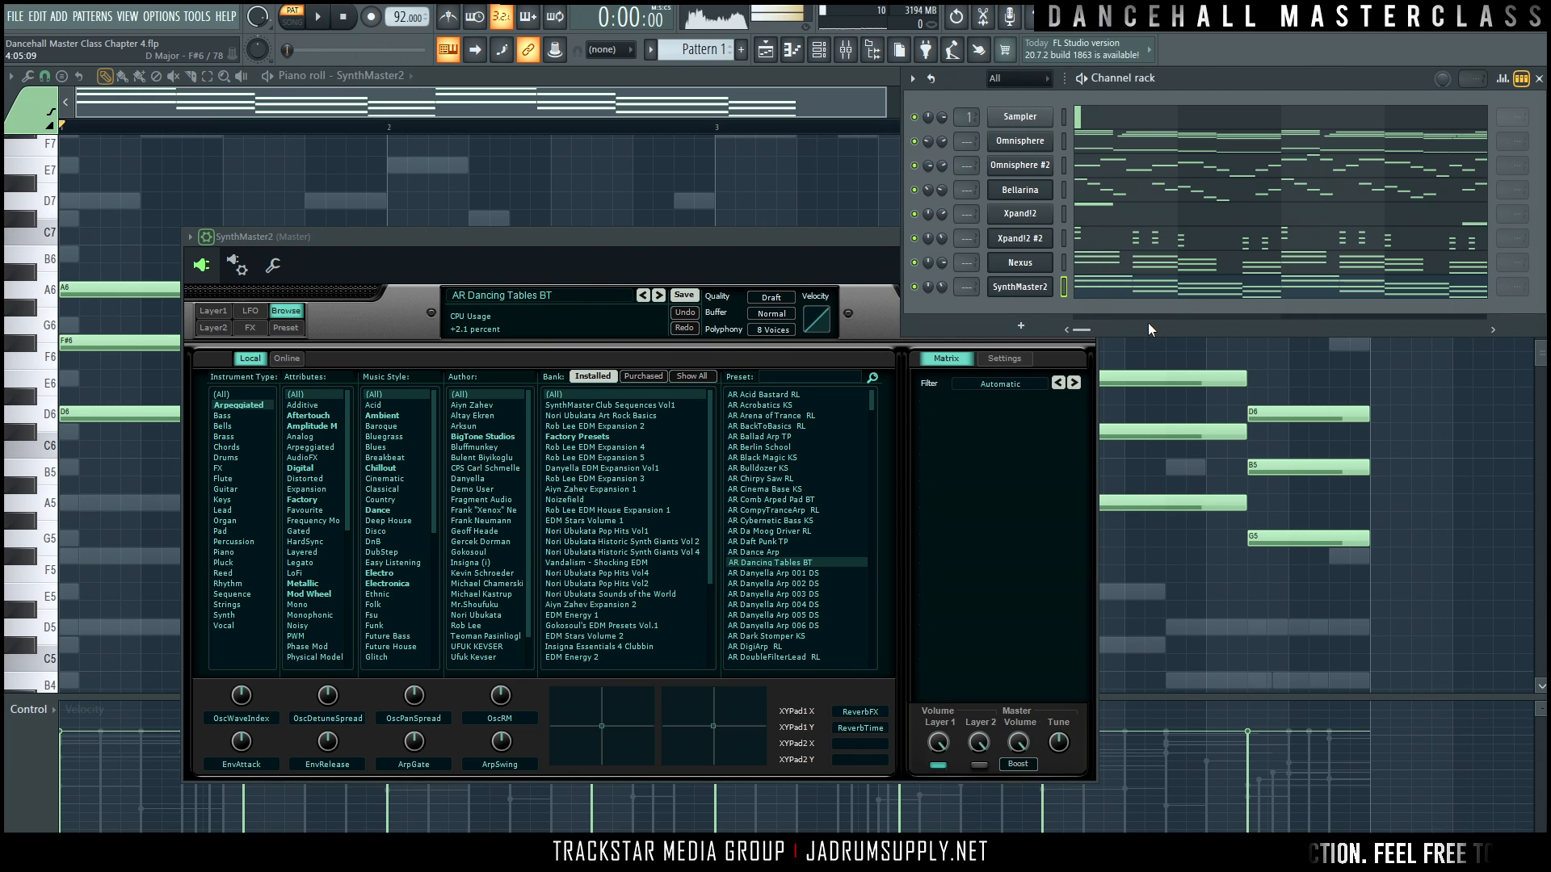
{"action": "right_click", "coordinate": [914, 288]}
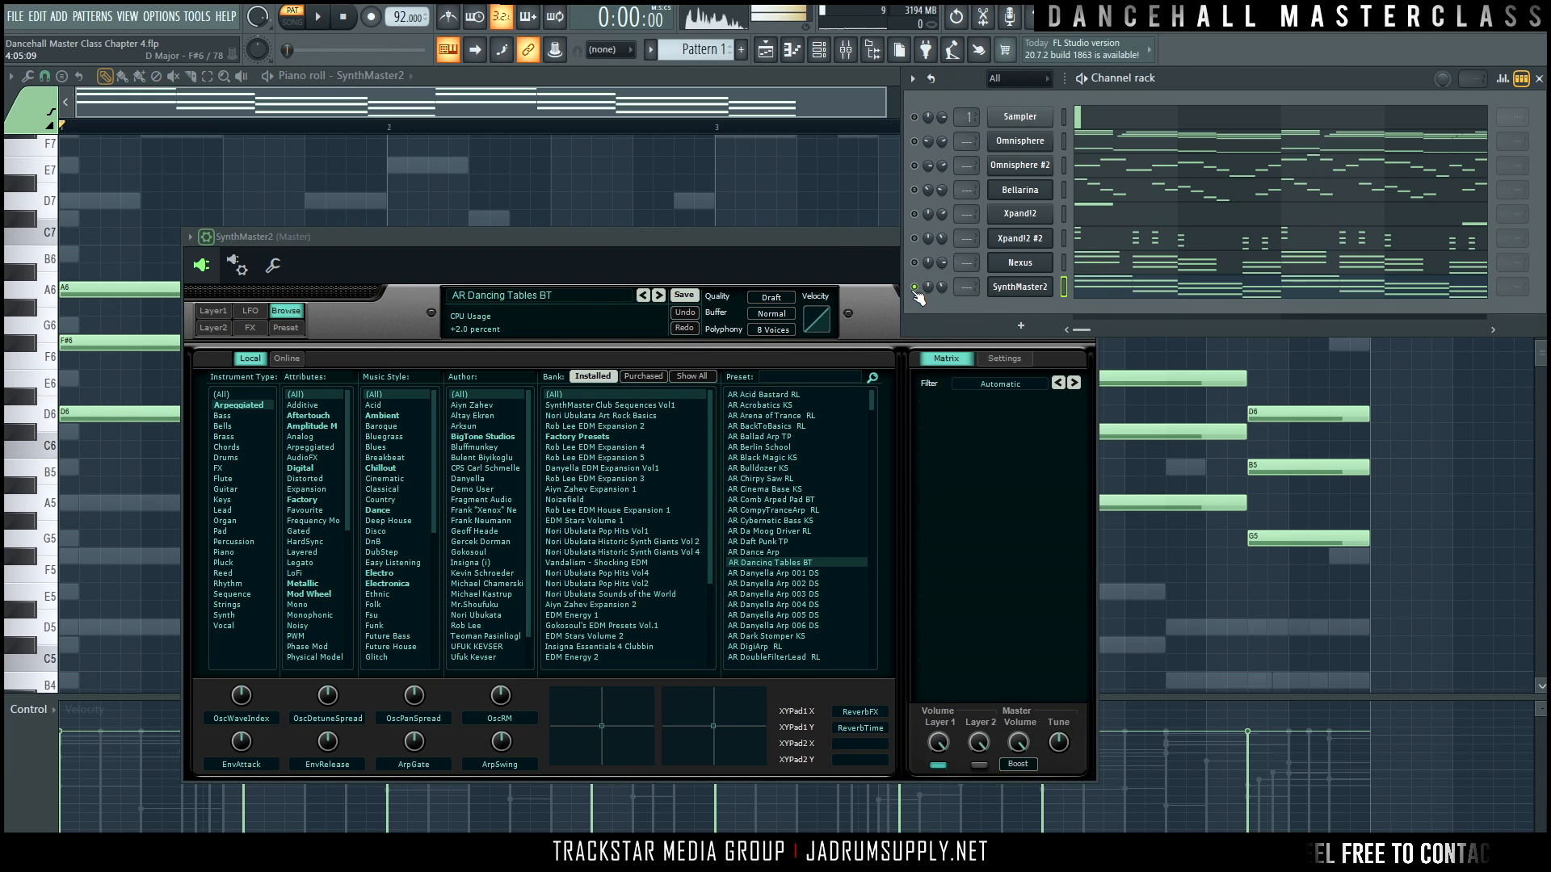
{"action": "key", "text": "space"}
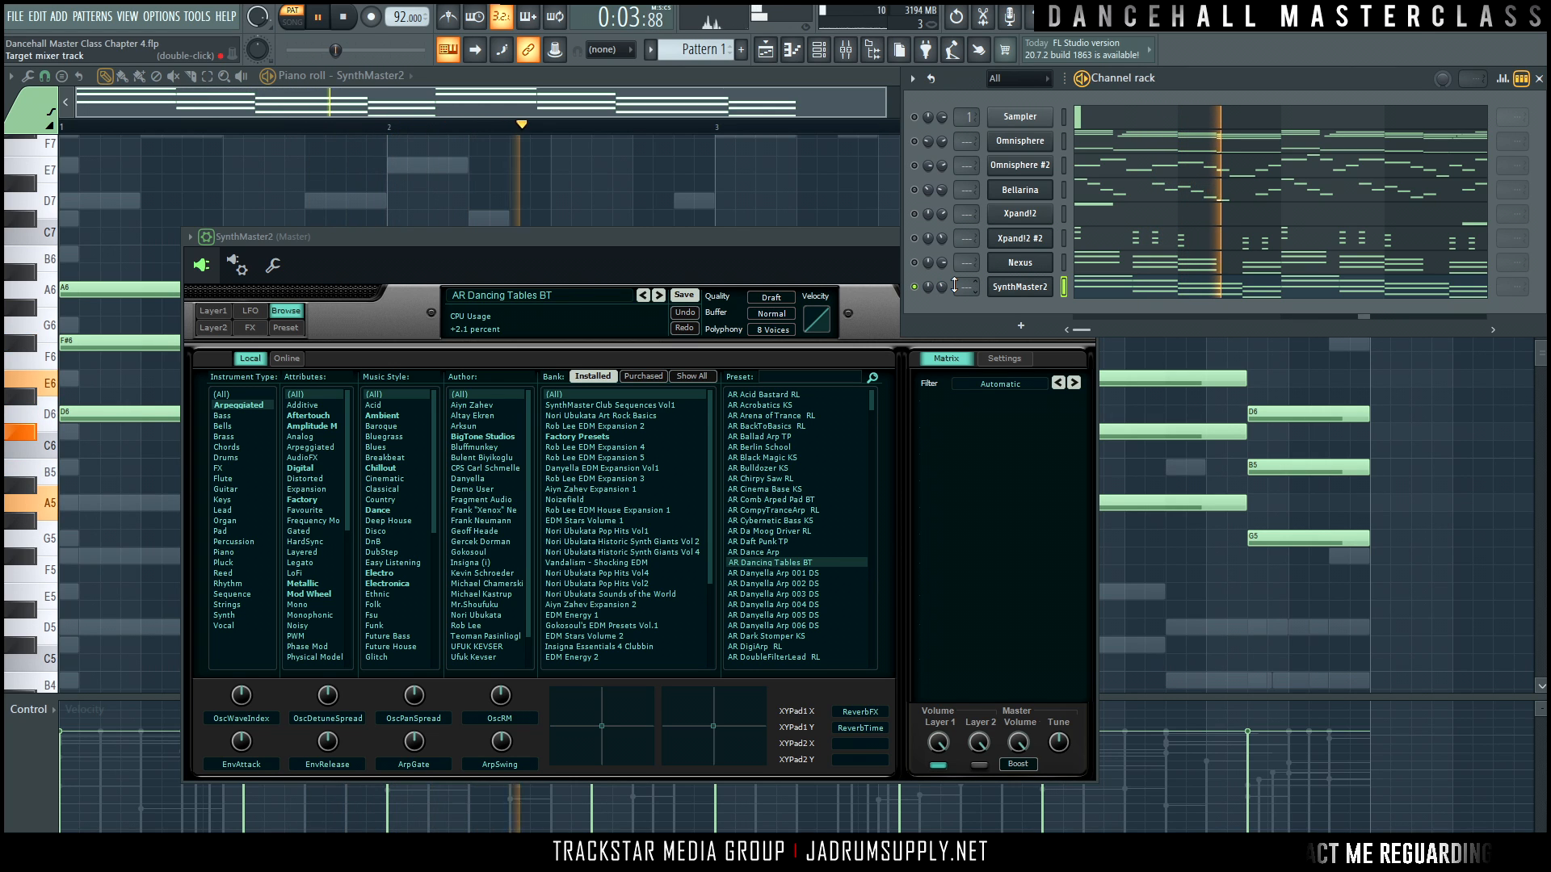
{"action": "key", "text": "space"}
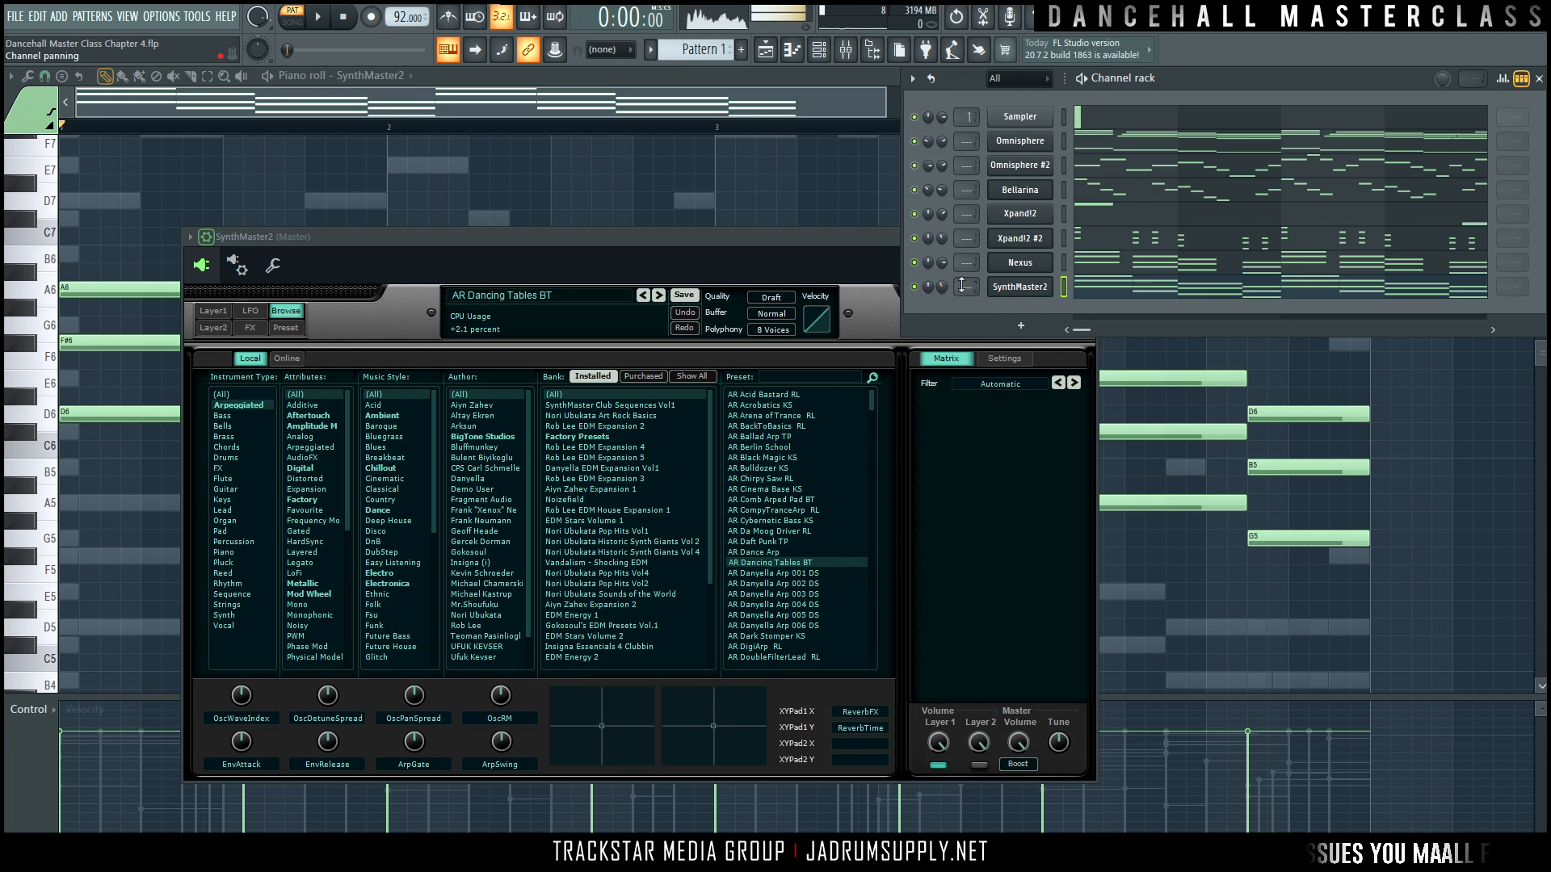
Adjust the SynthMaster2 channel volume by ear while the whole pattern plays.
{"action": "key", "text": "space"}
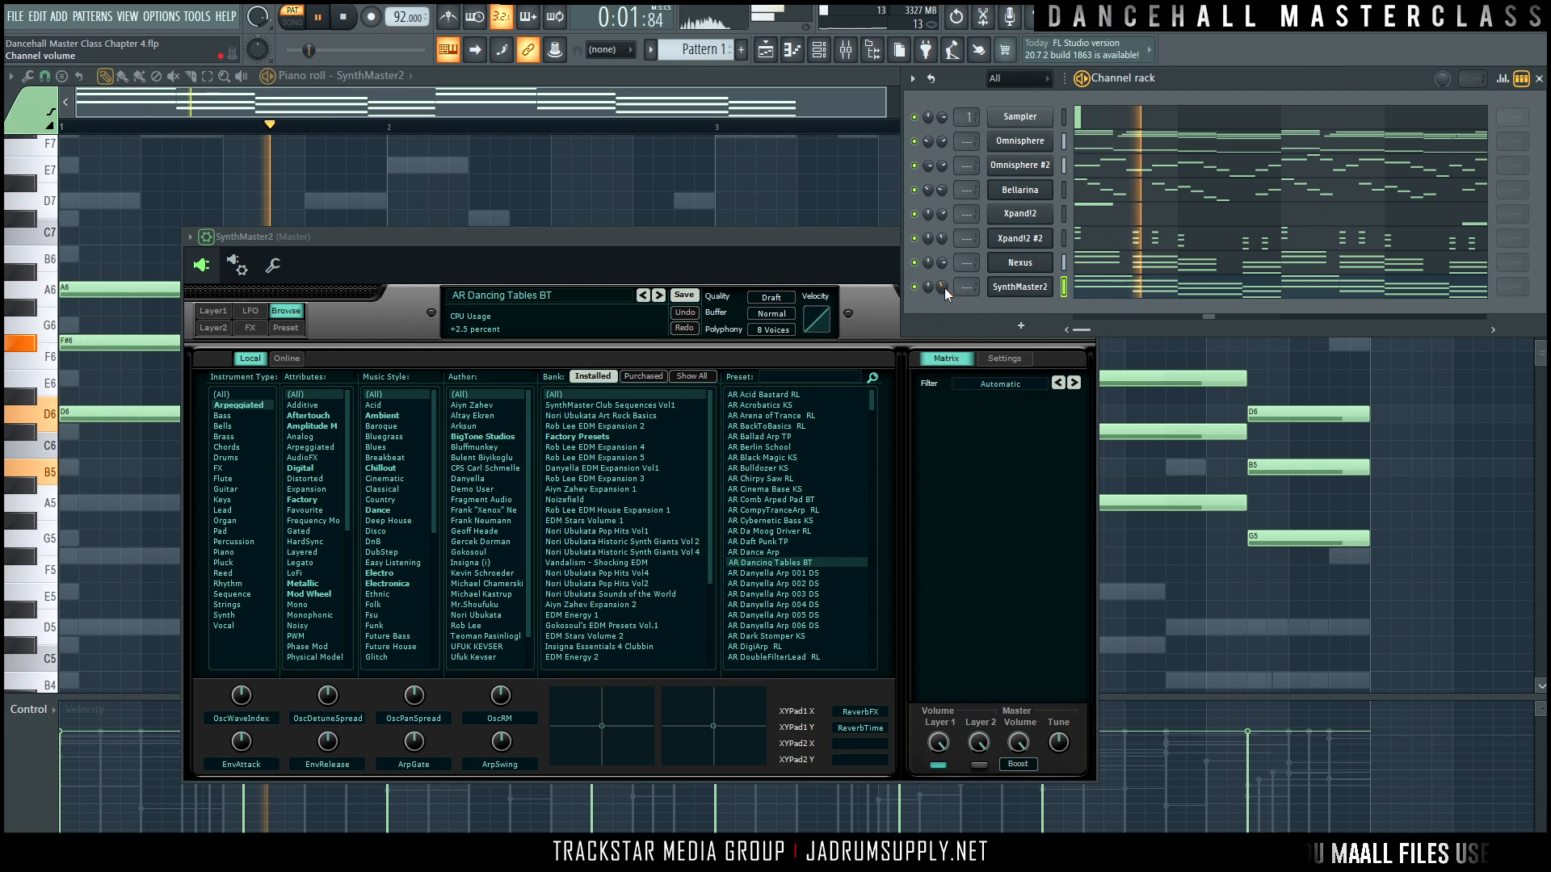
{"action": "left_click_drag", "start_coordinate": [944, 288], "coordinate": [944, 271]}
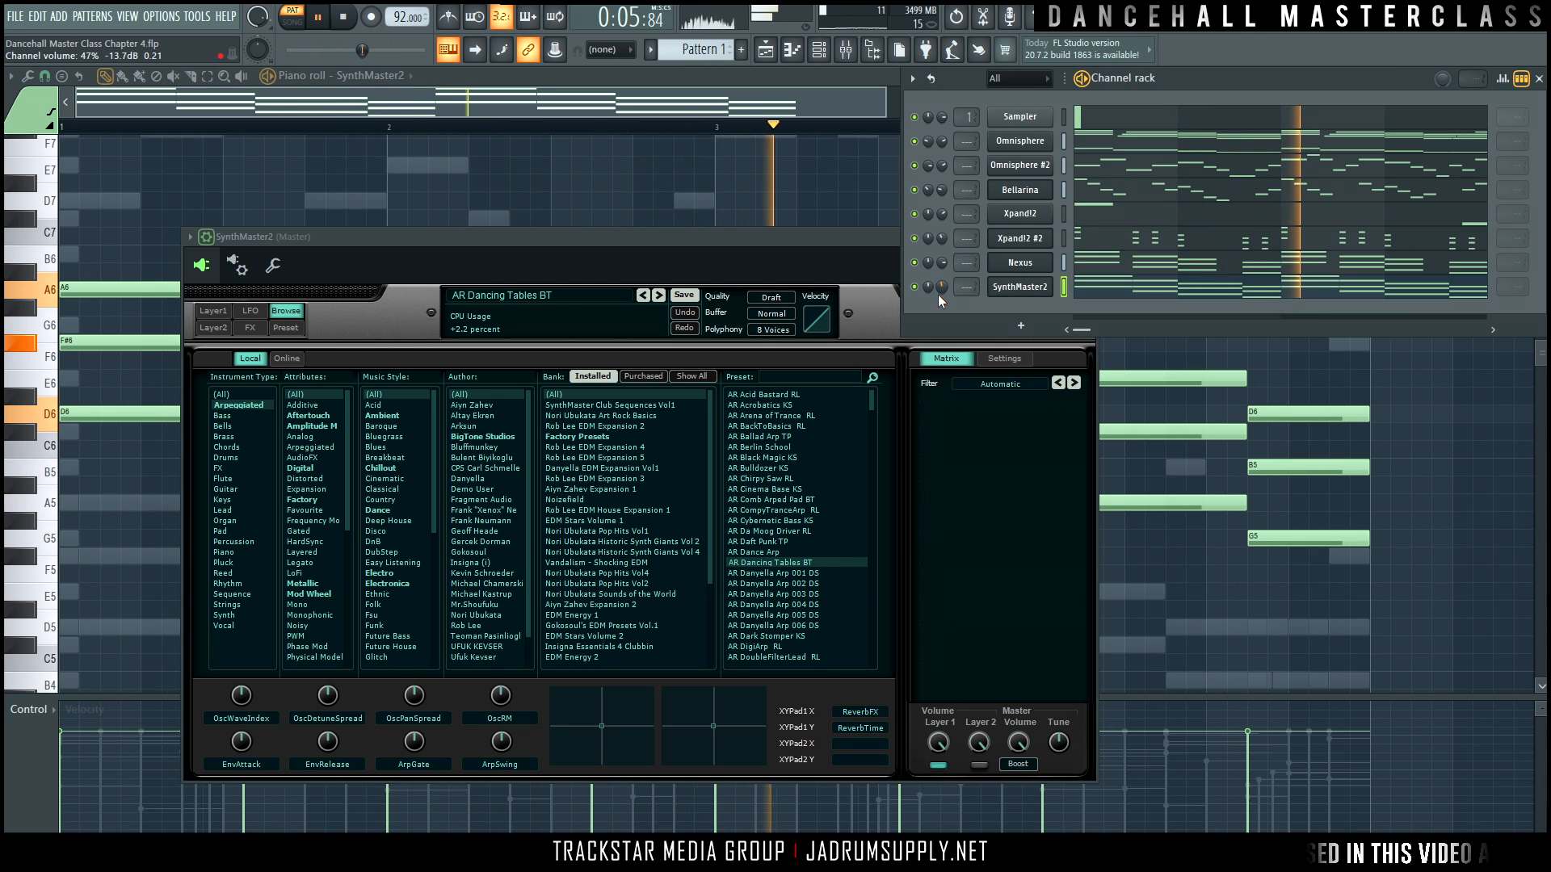
{"action": "left_click_drag", "start_coordinate": [942, 286], "coordinate": [941, 295]}
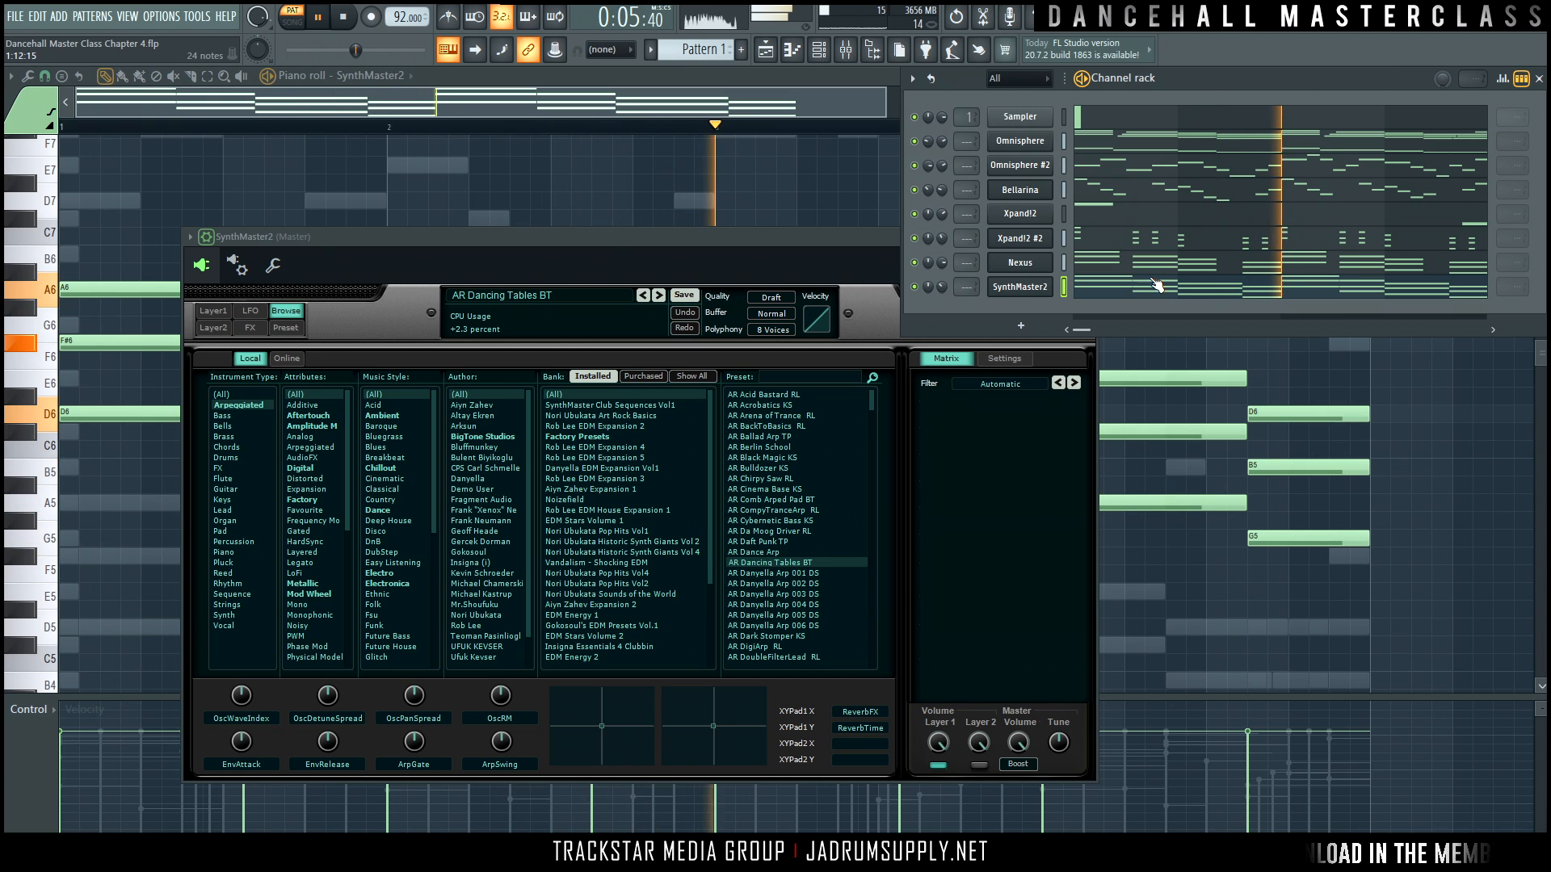
{"action": "key", "text": "space"}
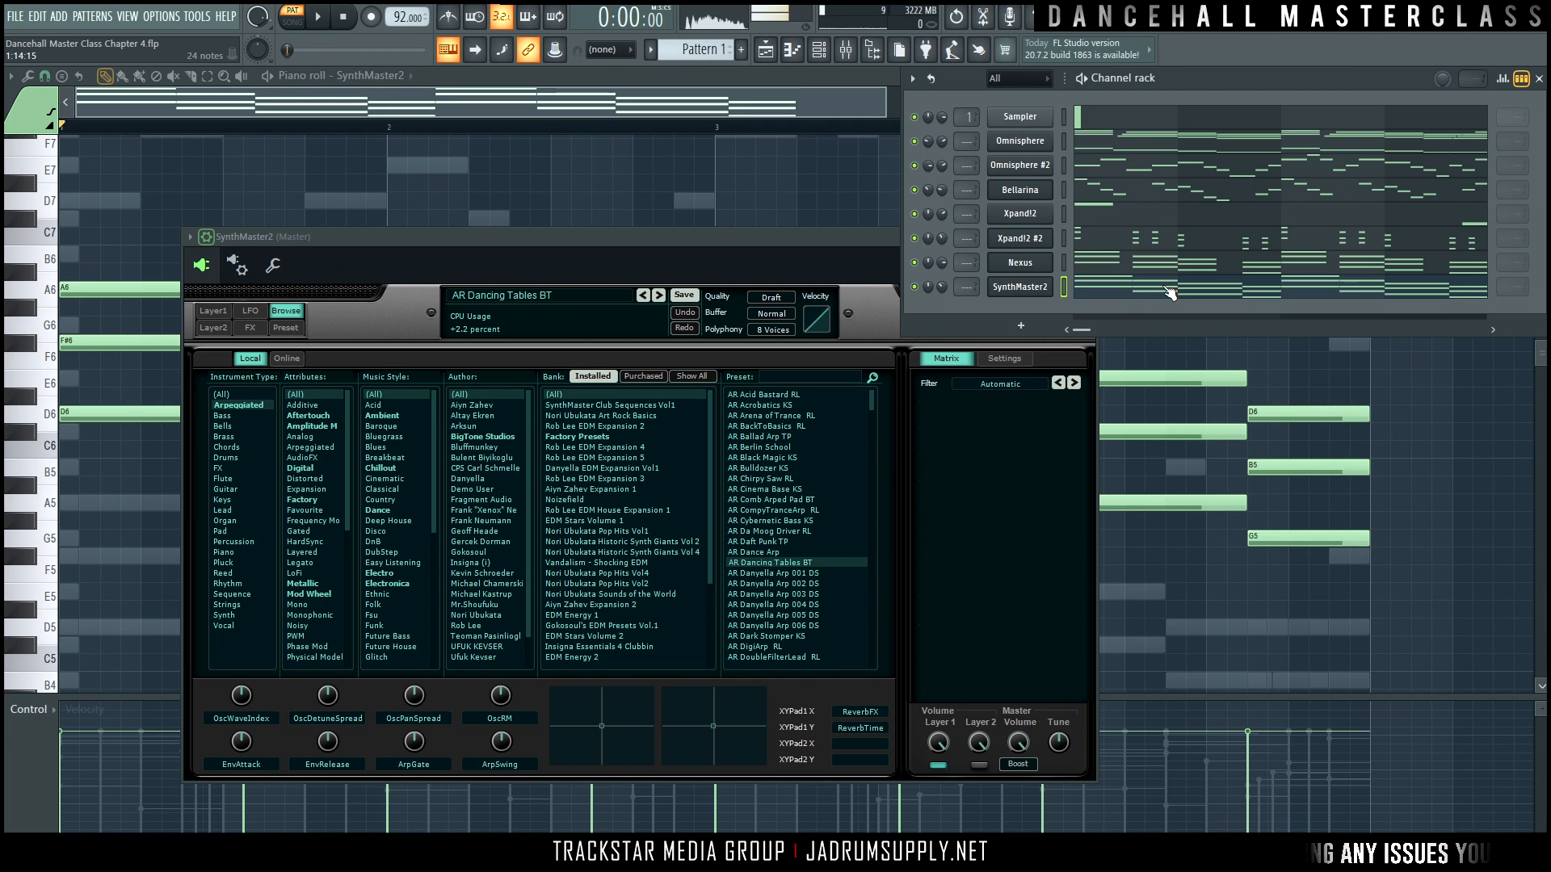
Examine Bellarina's notes in the piano roll and play that channel soloed.
{"action": "left_click", "coordinate": [1113, 198]}
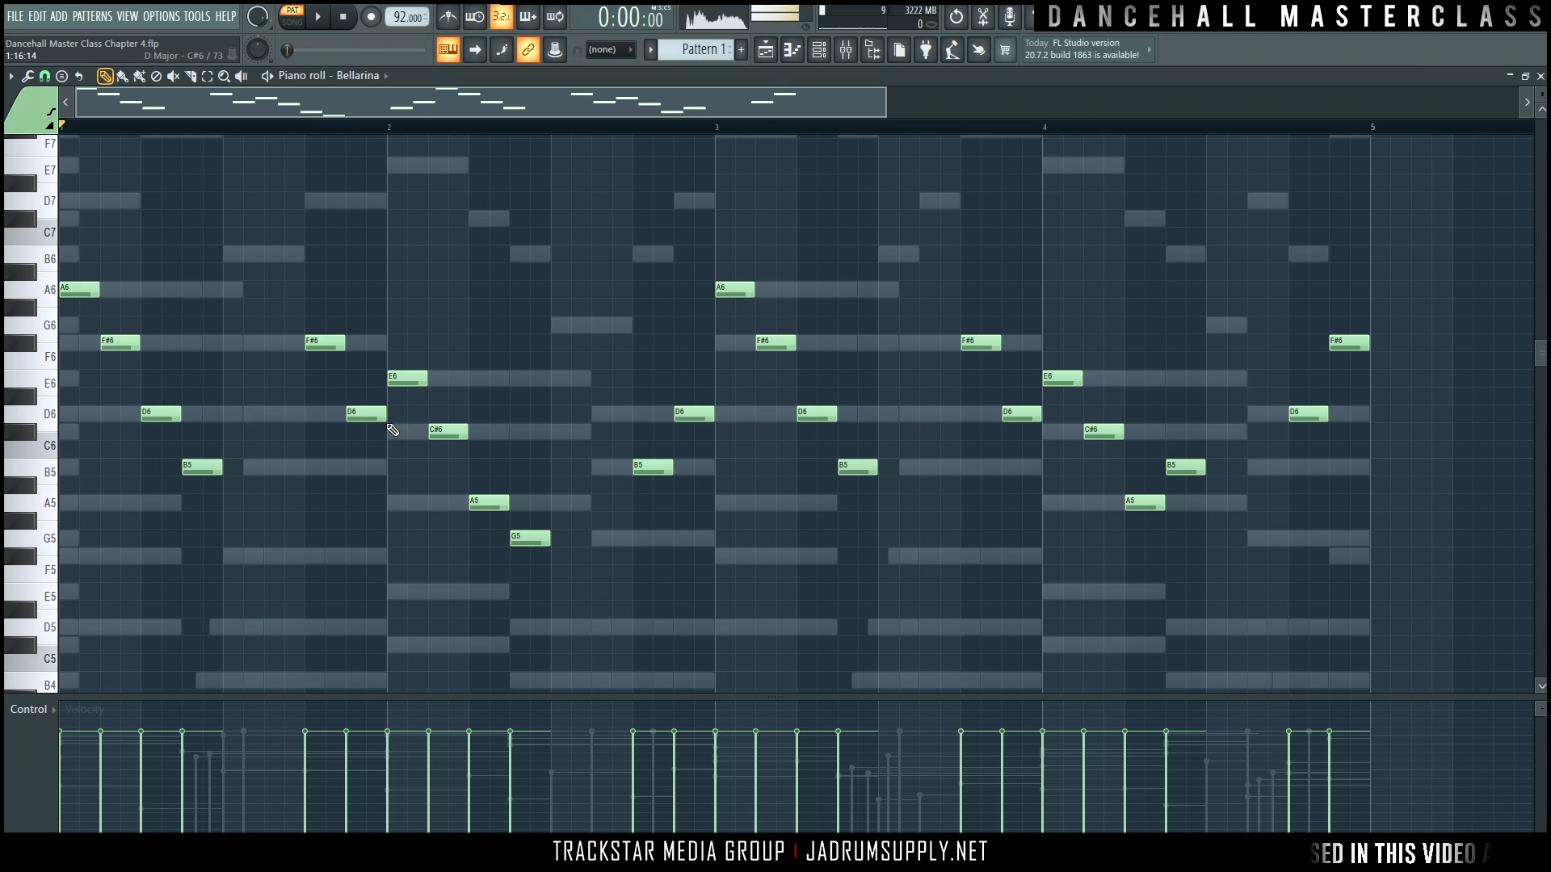
{"action": "left_click", "coordinate": [818, 49]}
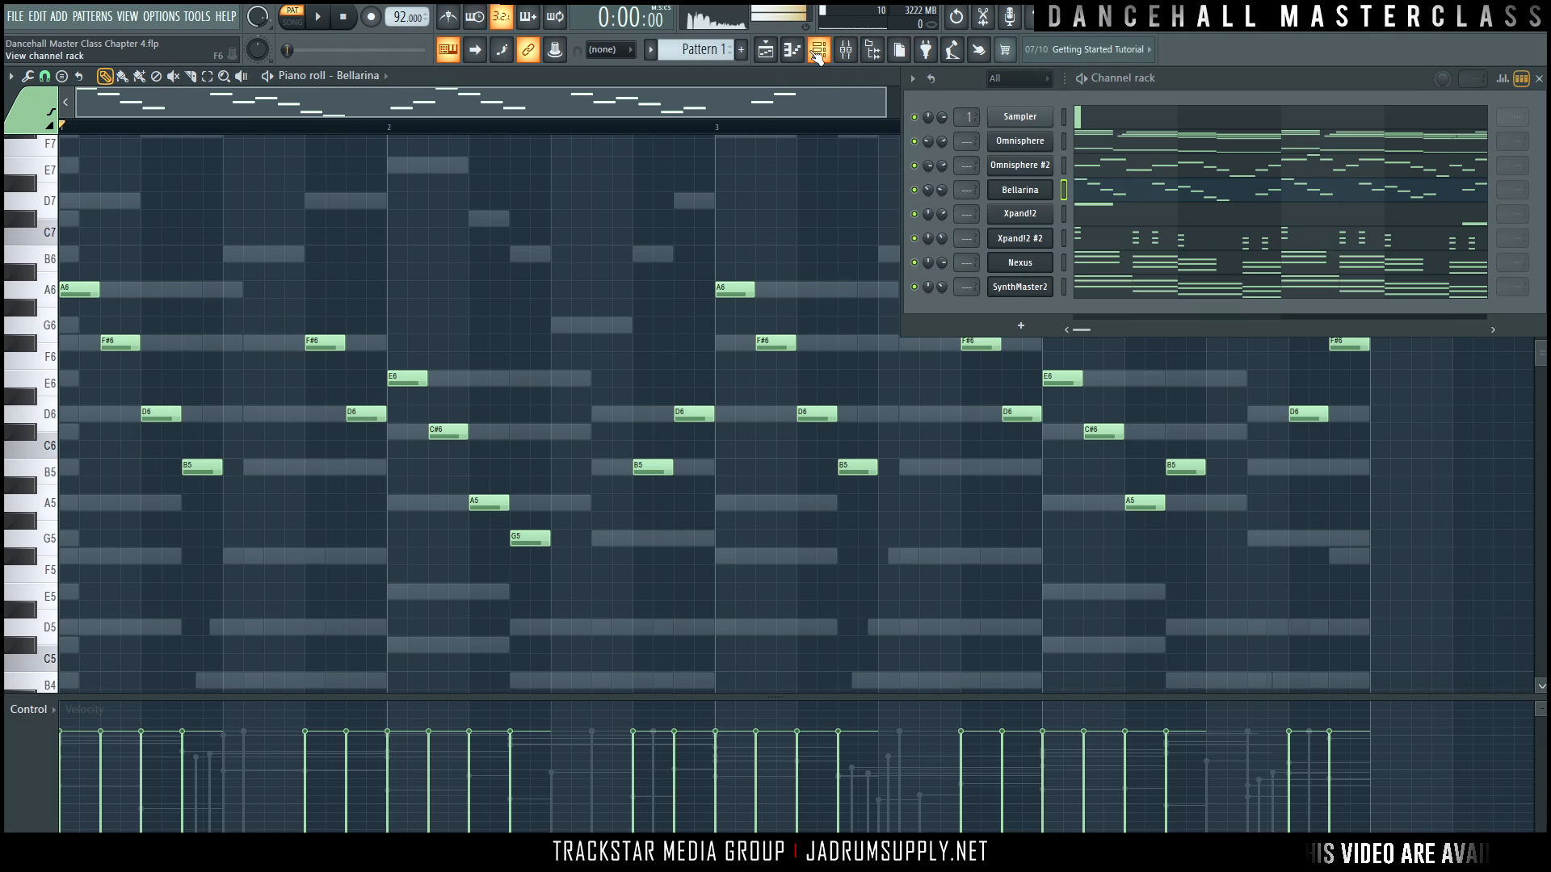
{"action": "right_click", "coordinate": [915, 189]}
{"action": "key", "text": "space"}
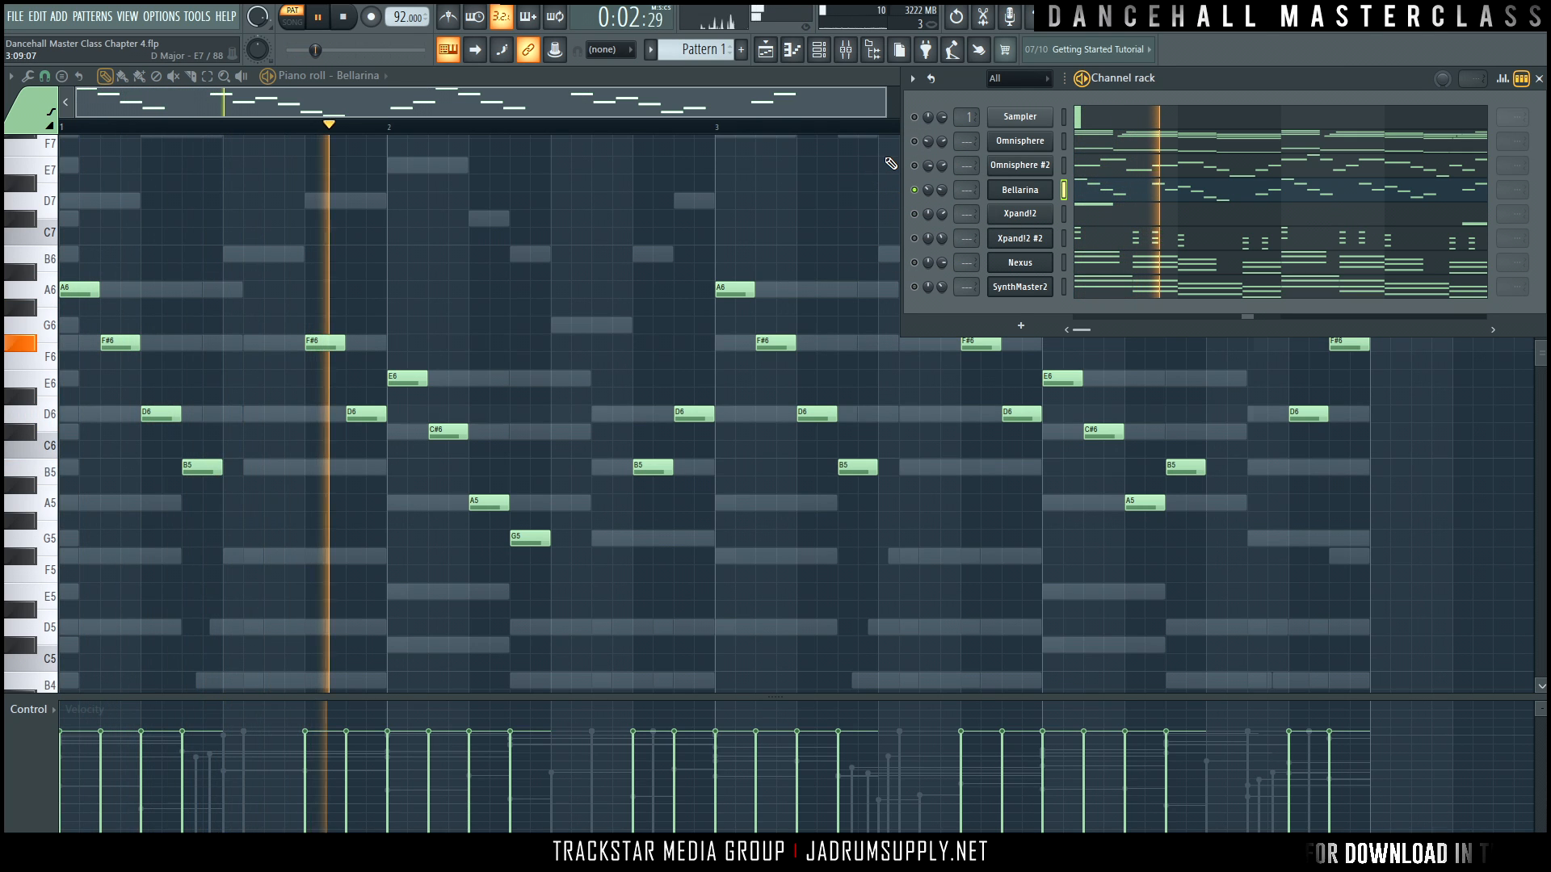
{"action": "key", "text": "space"}
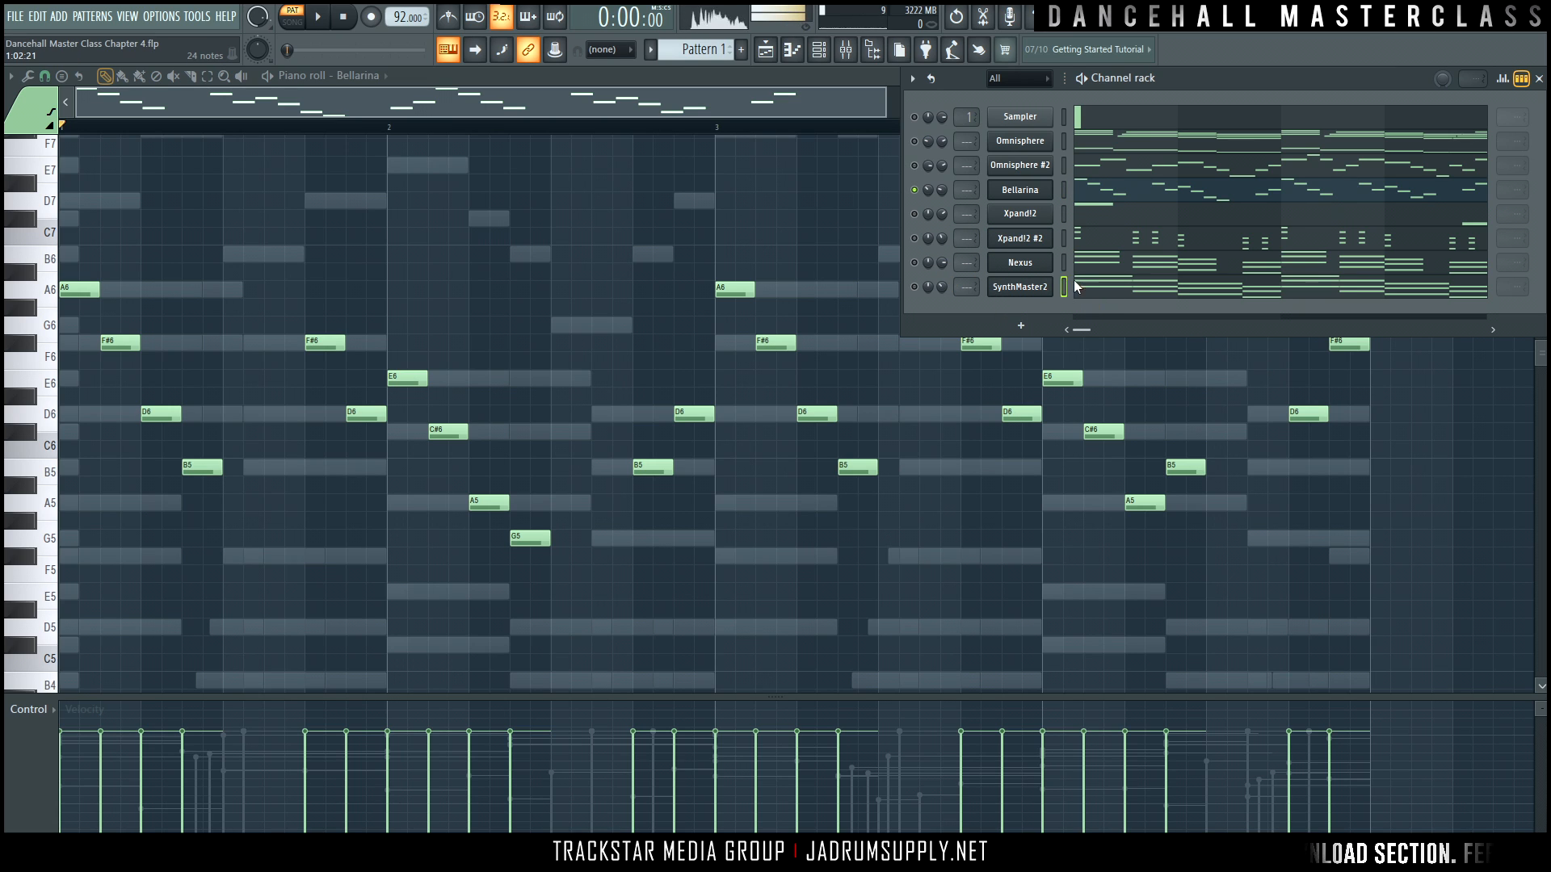
Cut all of SynthMaster2's chord notes and open its empty piano roll.
{"action": "key", "text": "ctrl+x"}
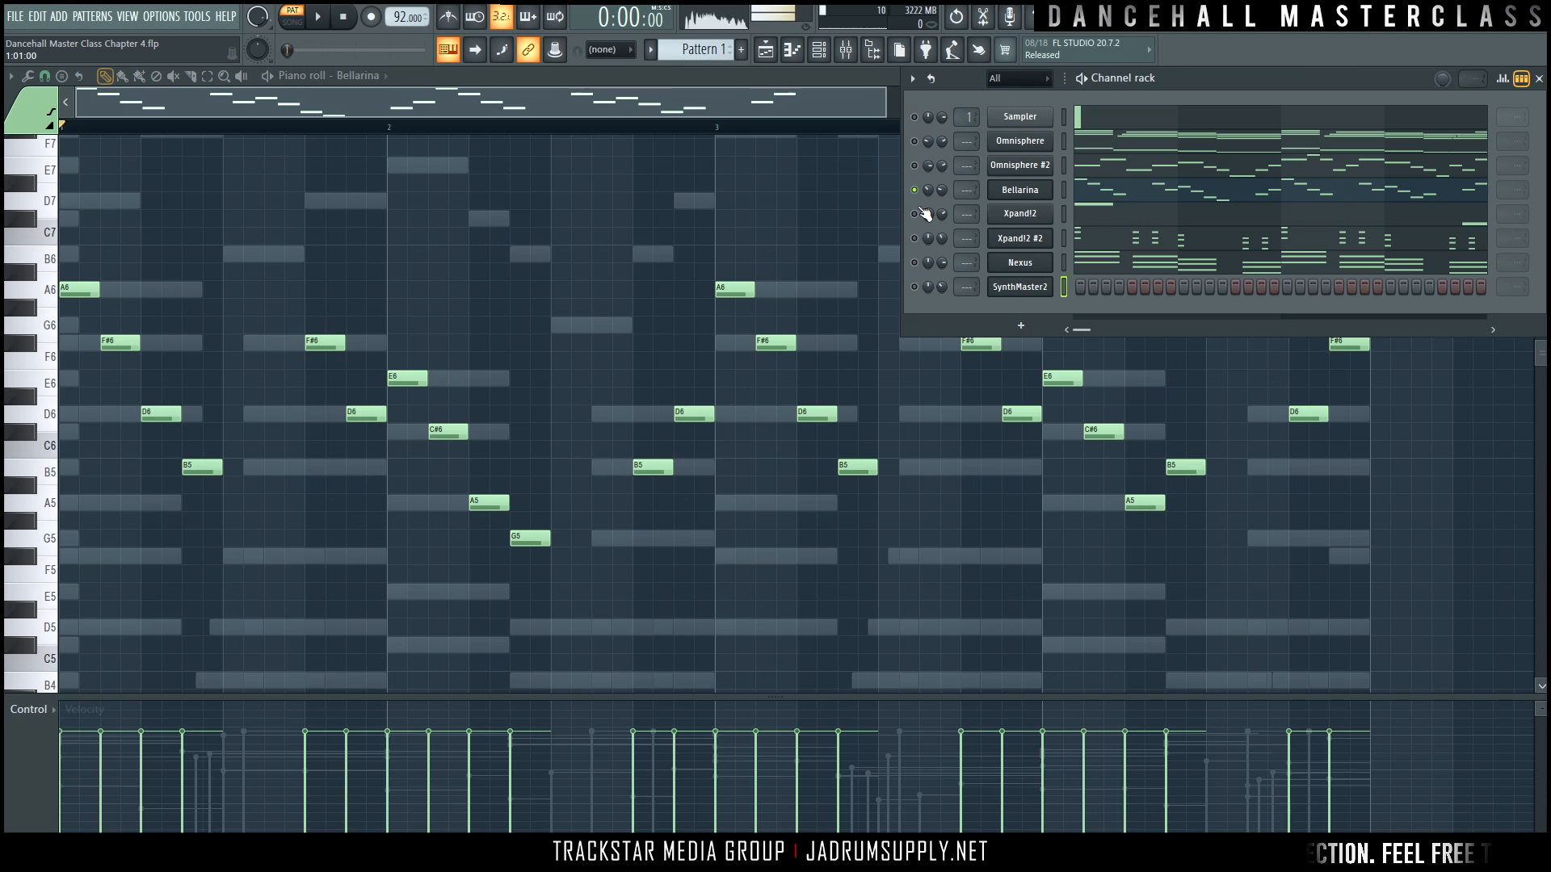
{"action": "right_click", "coordinate": [1050, 285]}
{"action": "left_click", "coordinate": [1103, 291]}
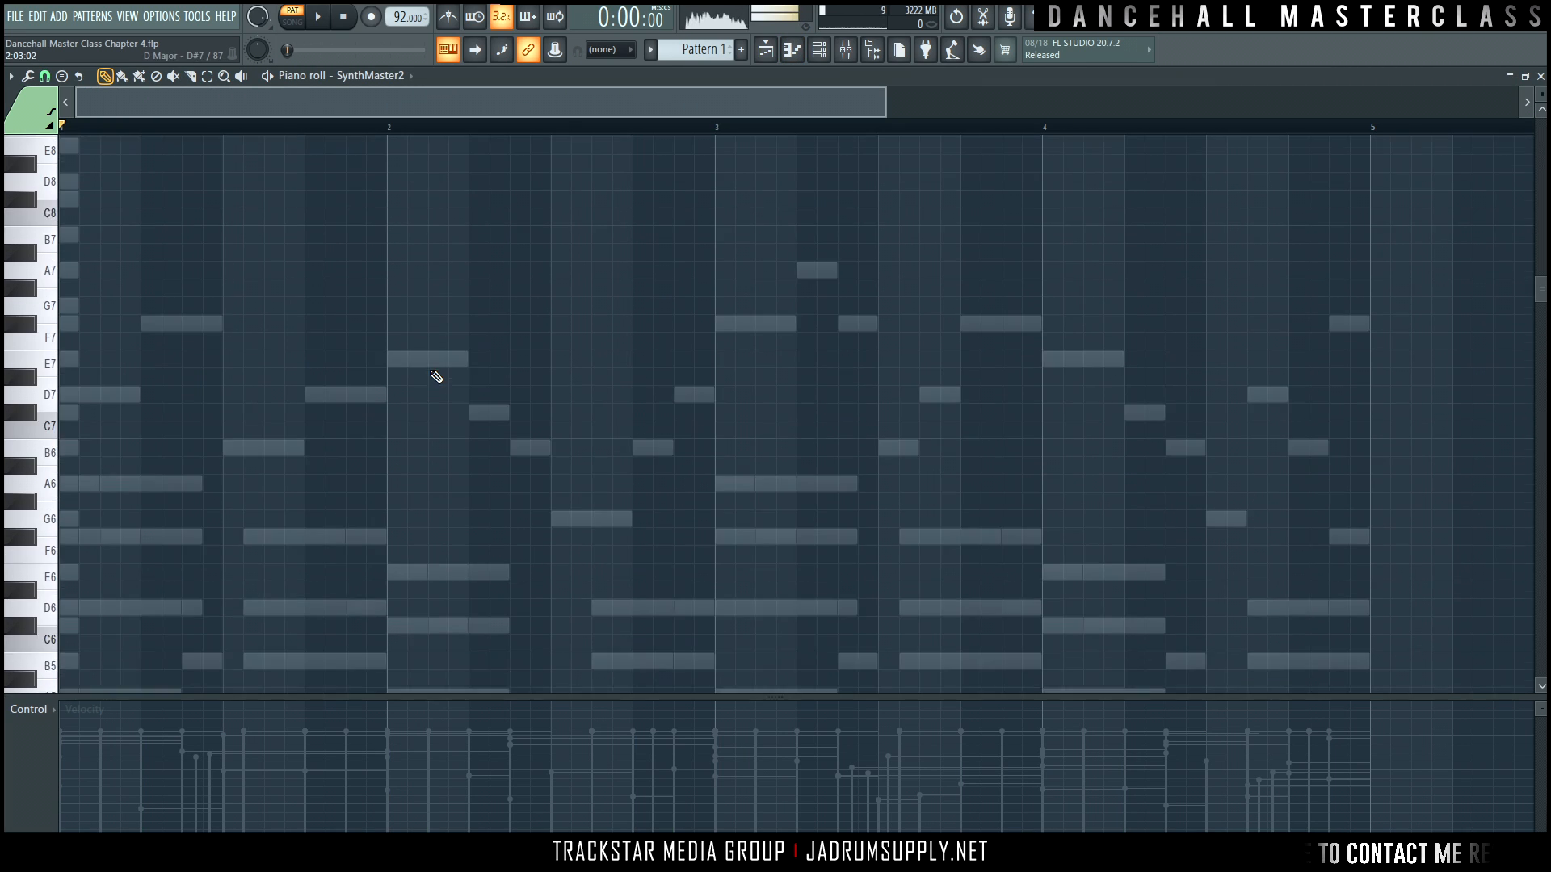
Draw one-step notes E6, F#6 and A6 on the first three steps of bar 1 and play them.
{"action": "scroll", "coordinate": [374, 429], "scroll_direction": "down", "scroll_amount": 3}
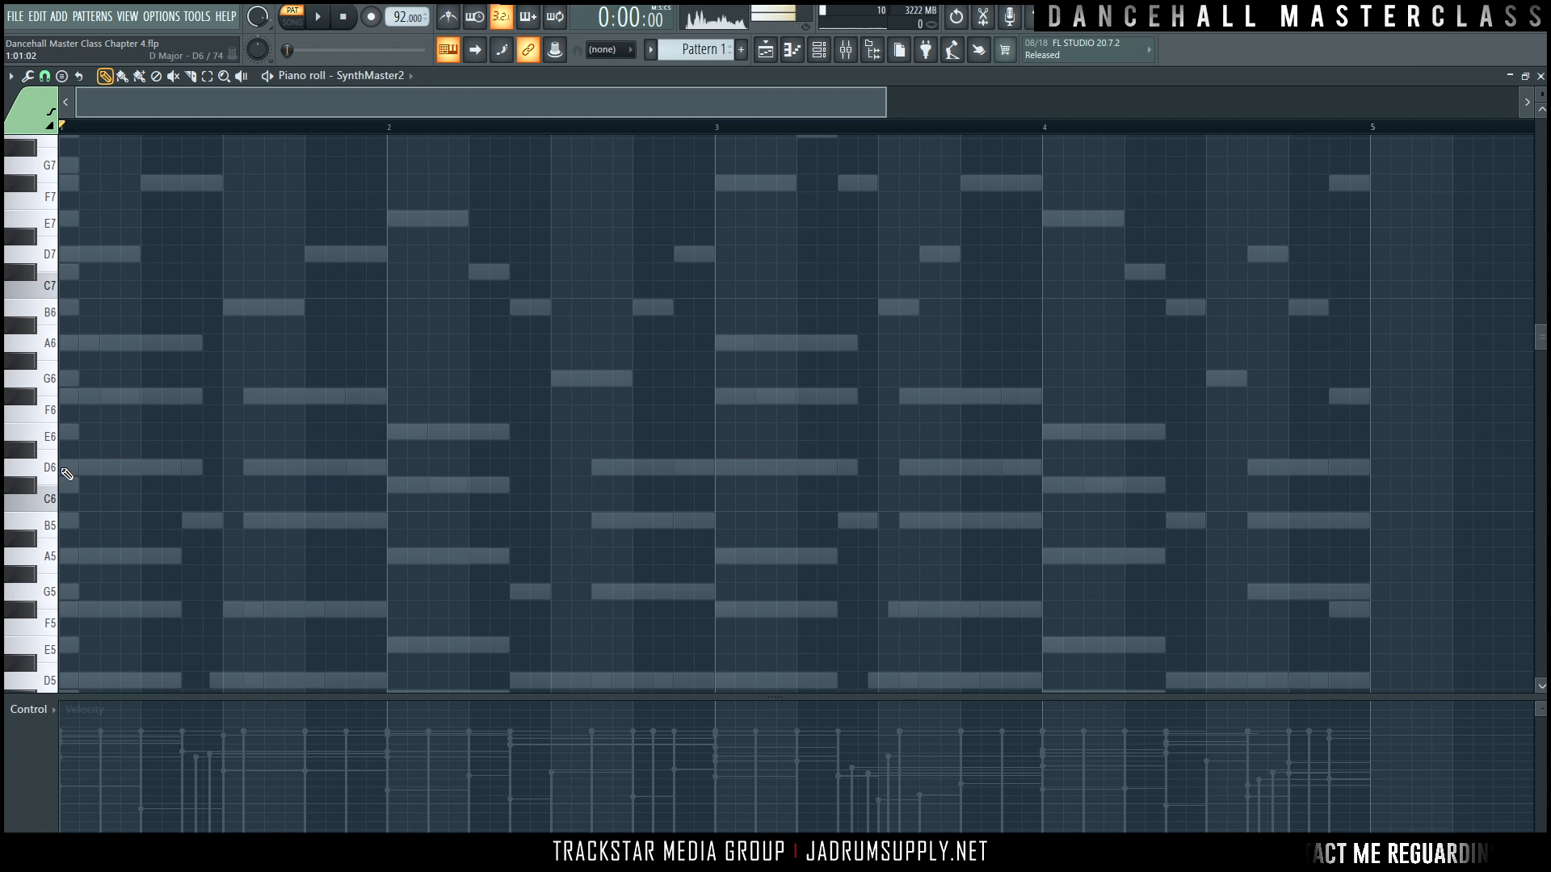
{"action": "left_click", "coordinate": [67, 436]}
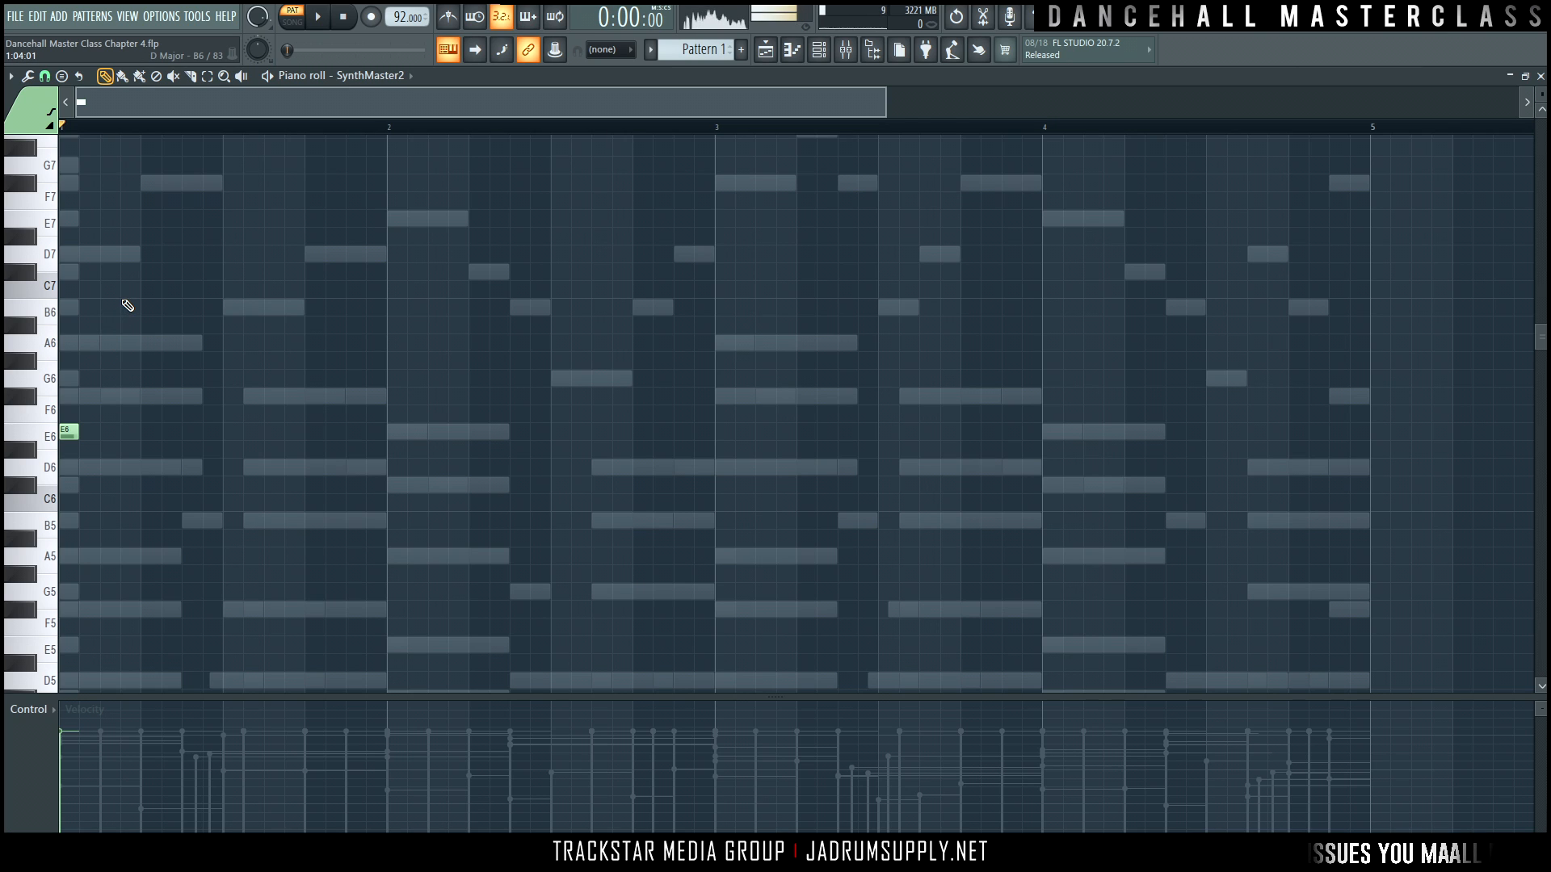
{"action": "left_click", "coordinate": [84, 397]}
{"action": "left_click", "coordinate": [106, 341]}
{"action": "key", "text": "space"}
{"action": "key", "text": "space"}
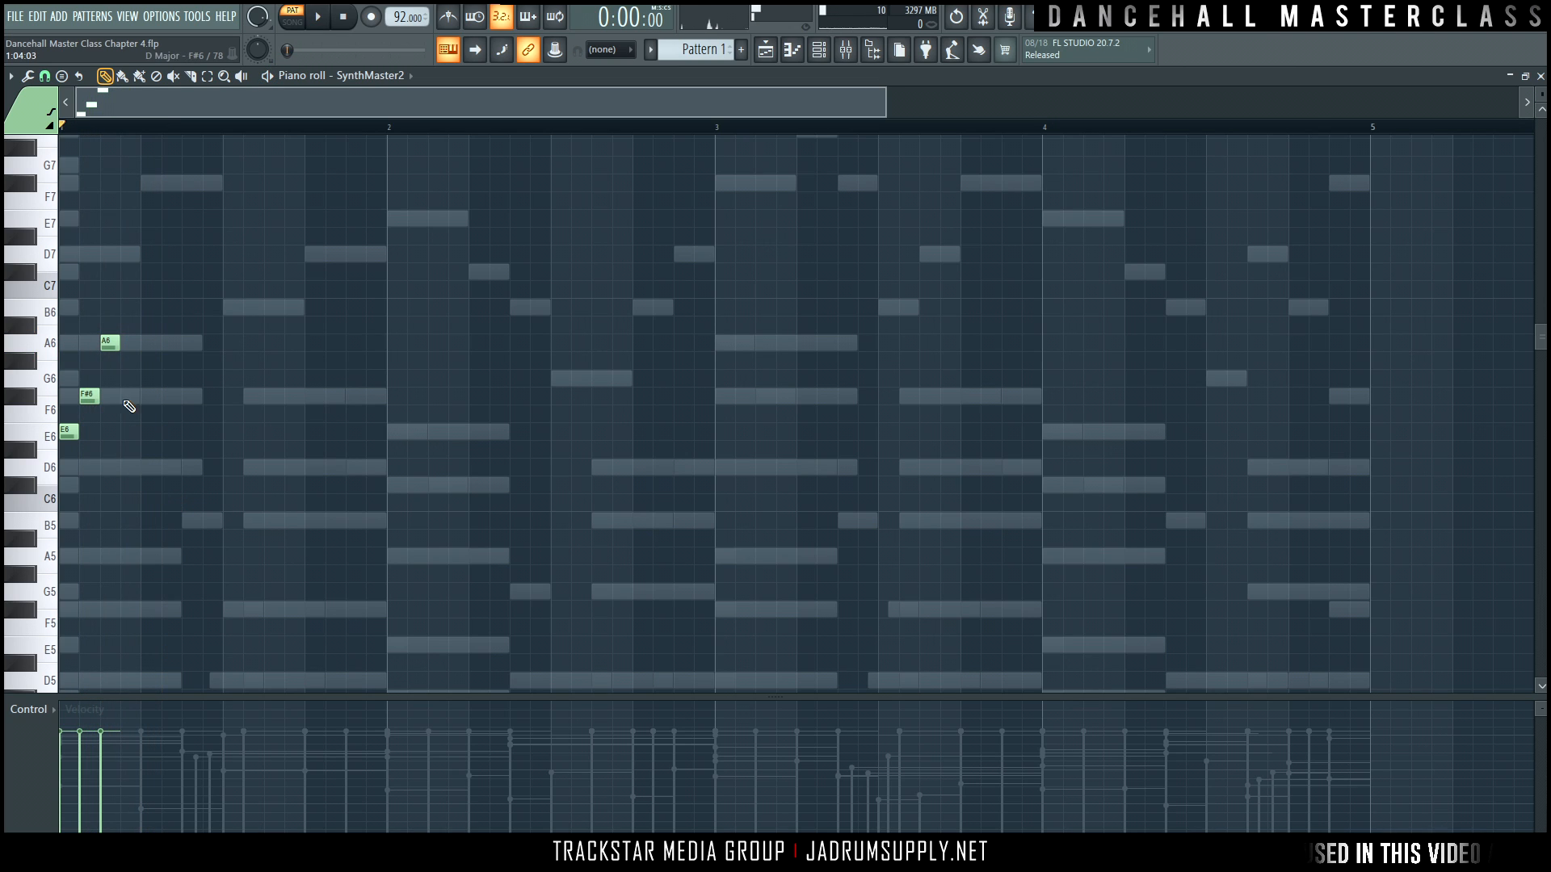
Add descending one-step notes G6, F#6 and E6 on steps 5 to 7 of bar 1 and play the phrase.
{"action": "left_click", "coordinate": [150, 378]}
{"action": "left_click", "coordinate": [169, 397]}
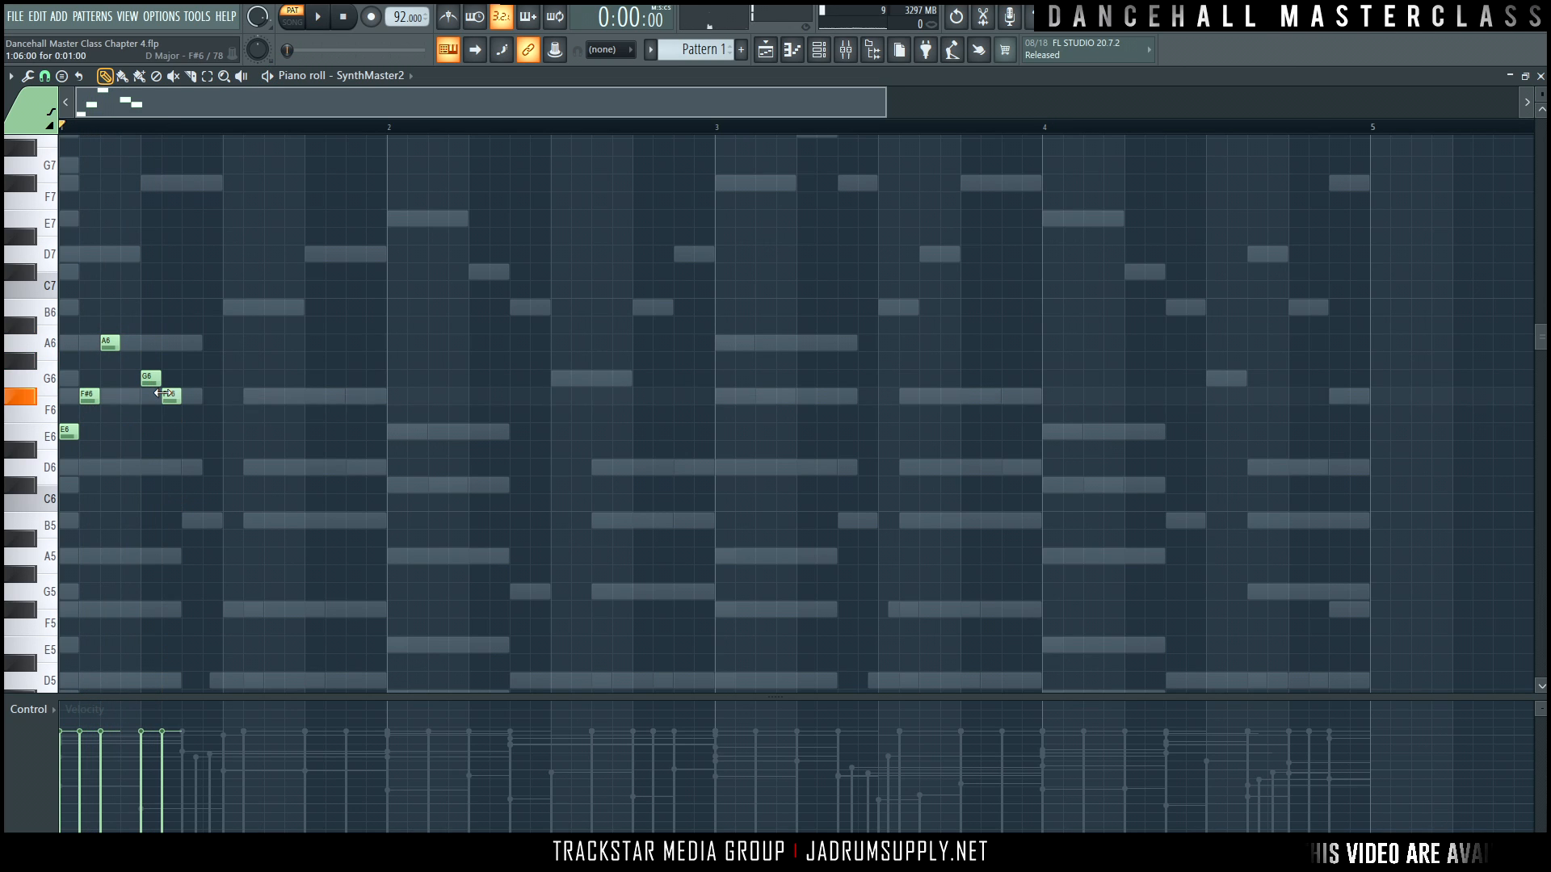
{"action": "left_click", "coordinate": [189, 433]}
{"action": "key", "text": "space"}
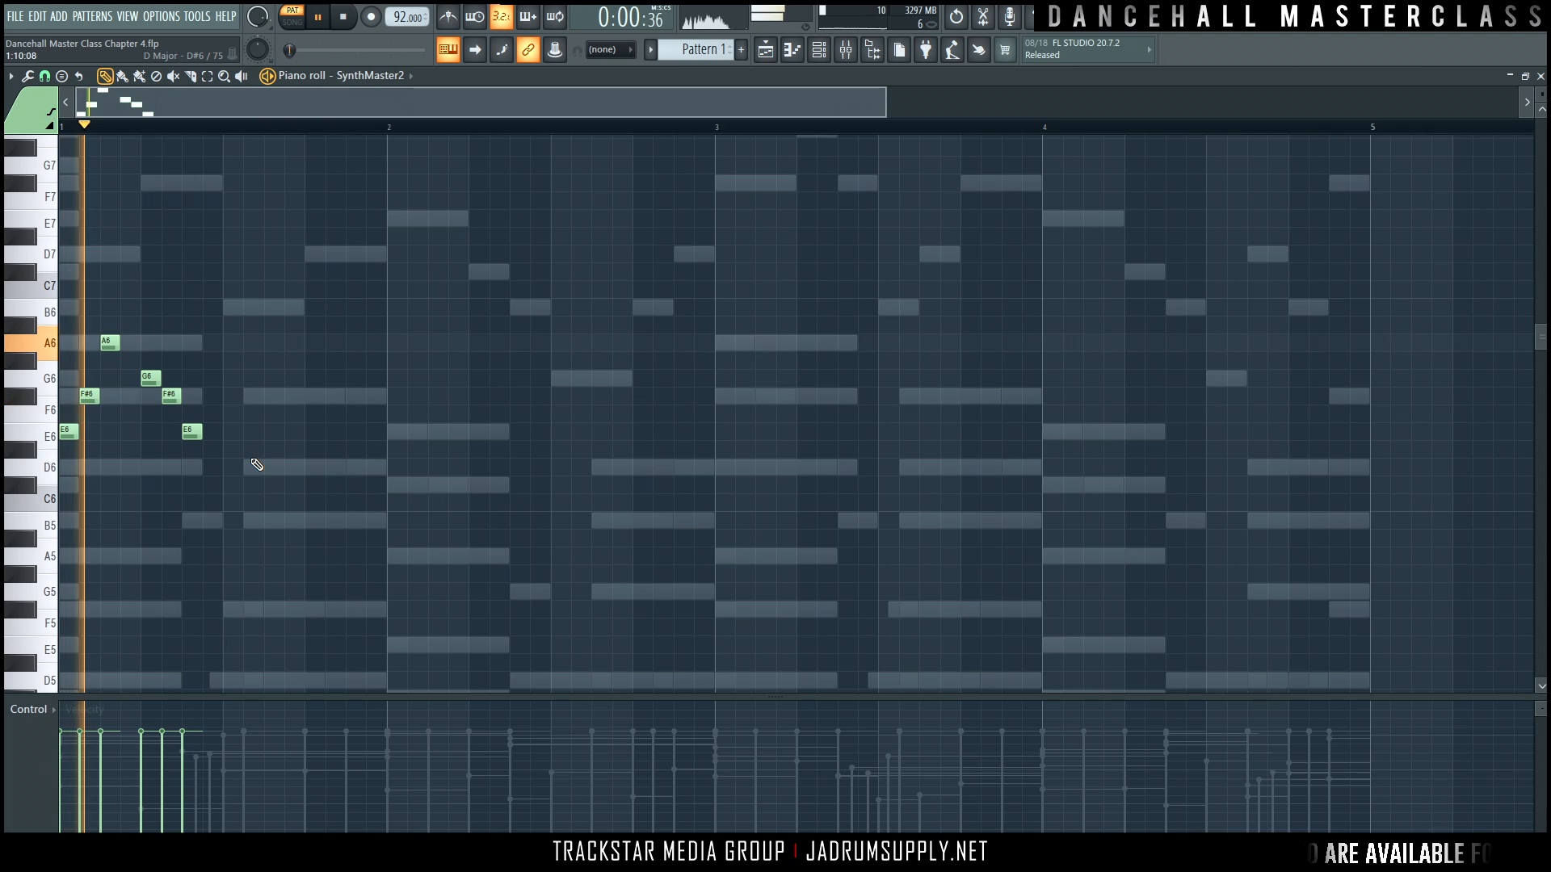
{"action": "key", "text": "space"}
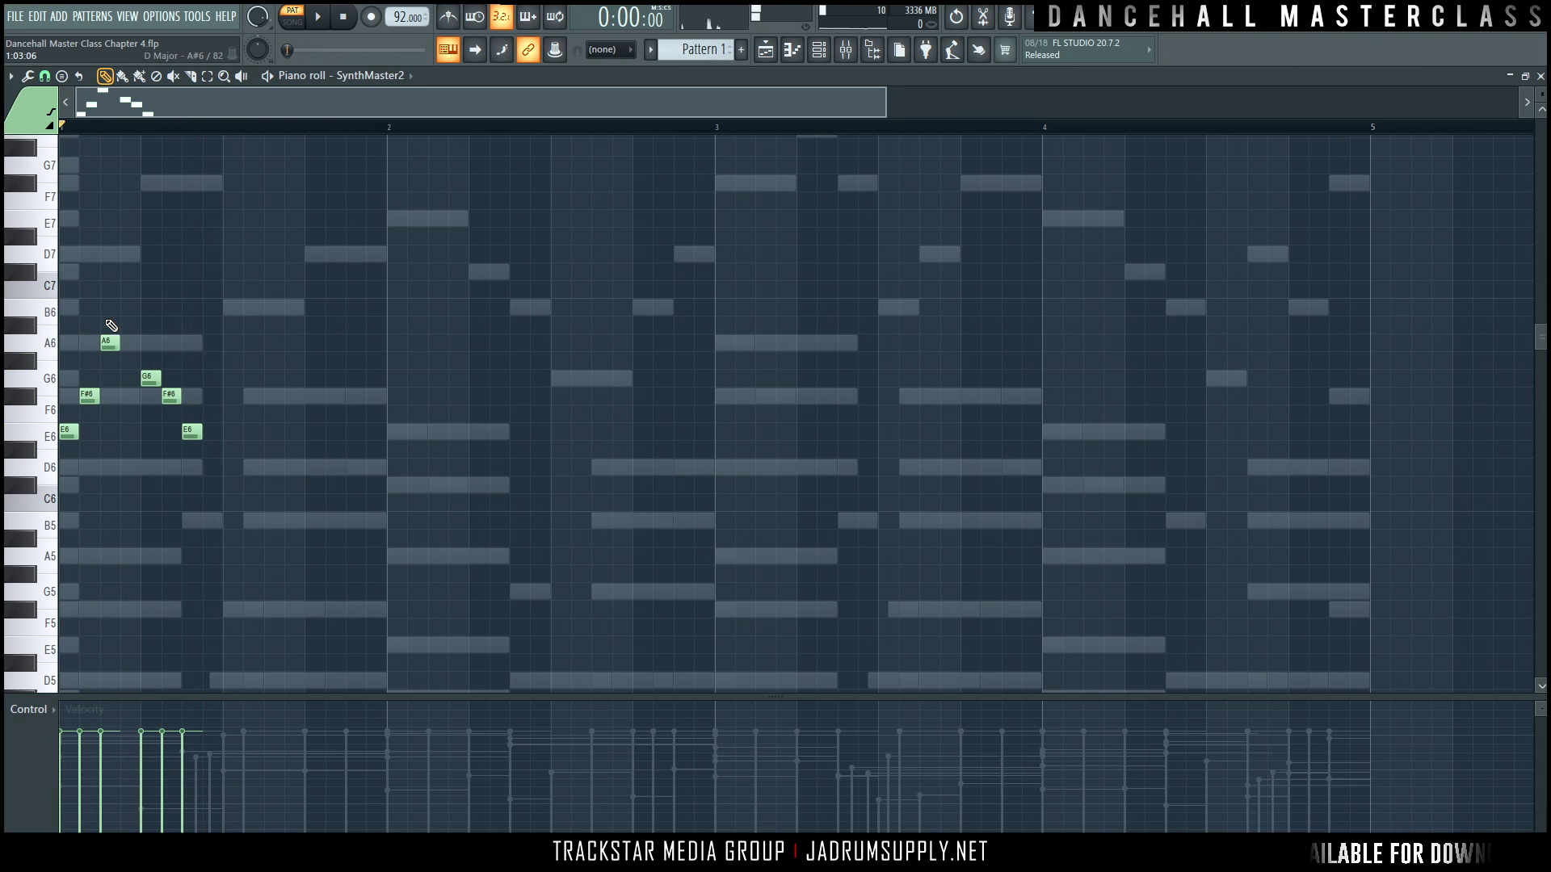
Complete the eight-note phrase with B6 on step 4 and D6 on step 8, checking it by playback.
{"action": "left_click", "coordinate": [124, 310]}
{"action": "key", "text": "space"}
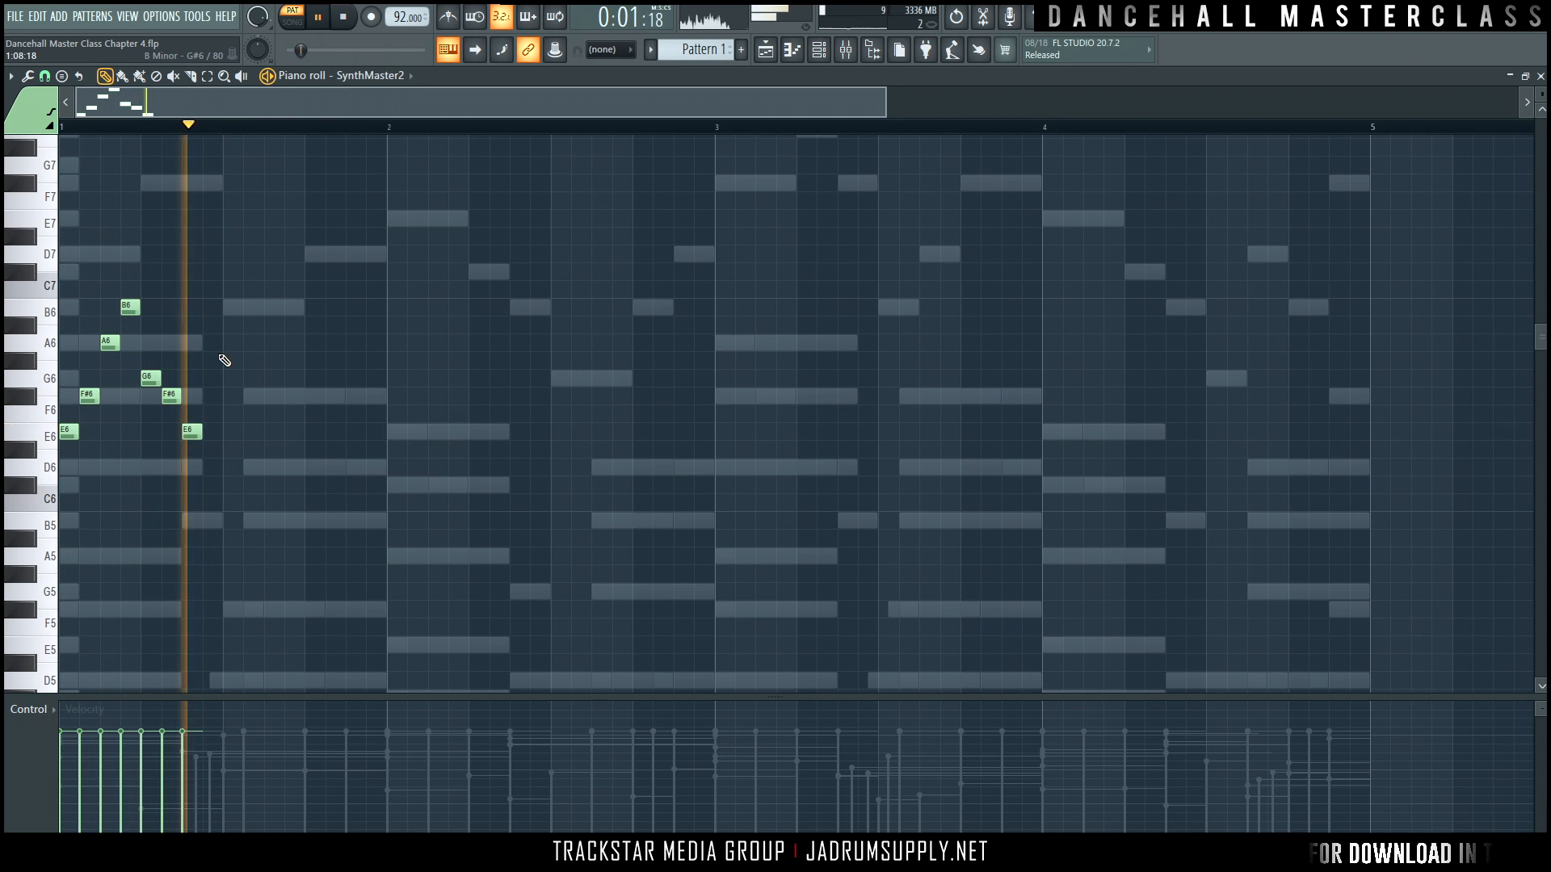
{"action": "key", "text": "space"}
{"action": "left_click", "coordinate": [212, 467]}
{"action": "key", "text": "space"}
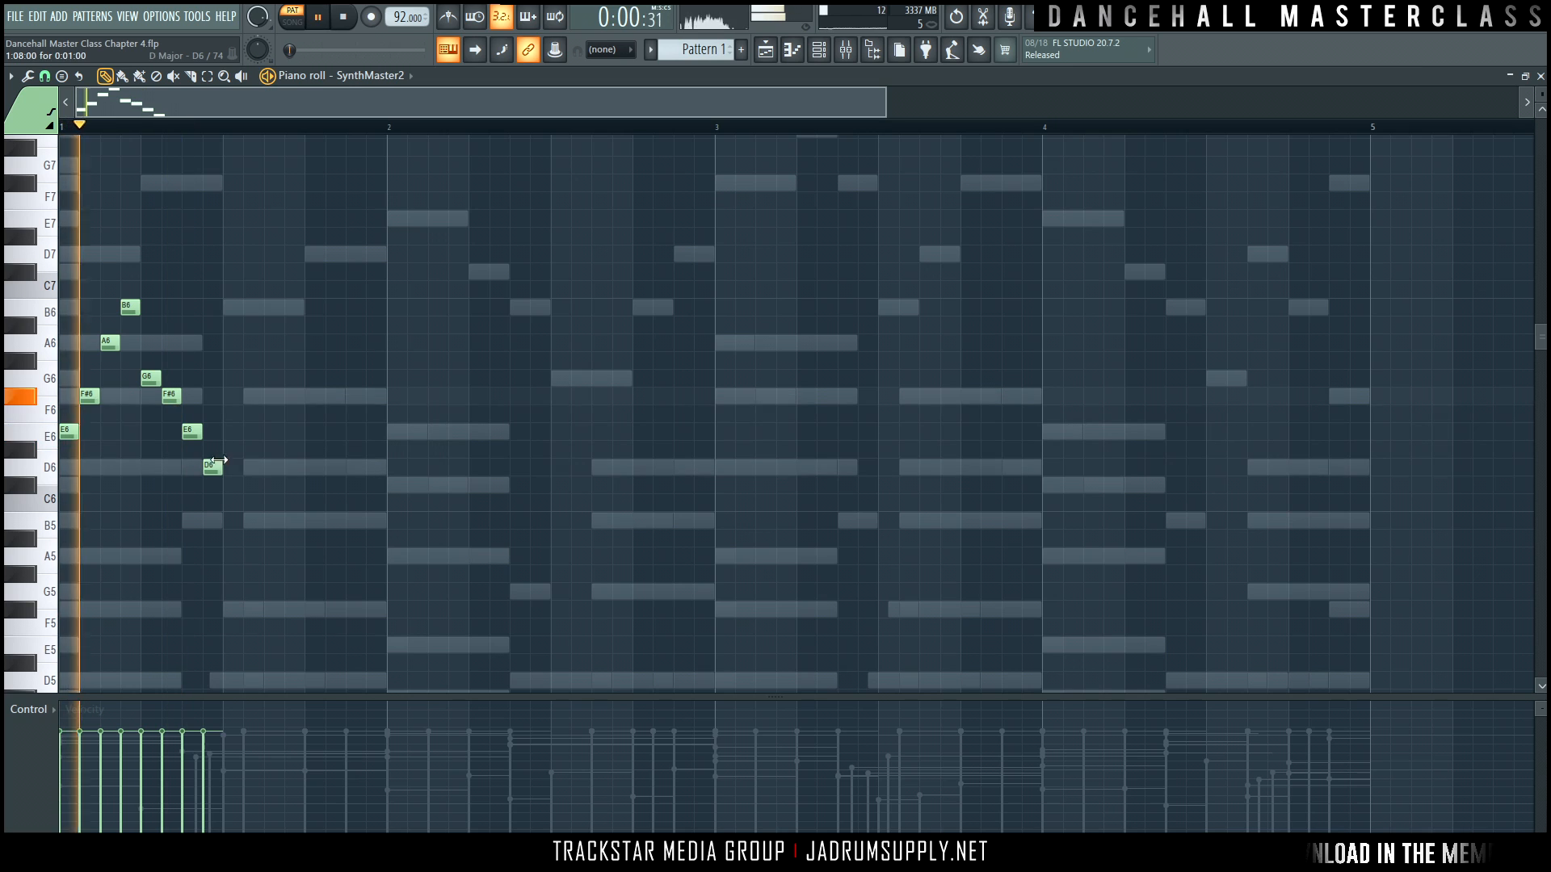
{"action": "key", "text": "space"}
Duplicate the eight-note phrase until four consecutive copies fill bars 1 and 2.
{"action": "scroll", "coordinate": [271, 599], "scroll_direction": "up", "scroll_amount": 2}
{"action": "key", "text": "ctrl+a"}
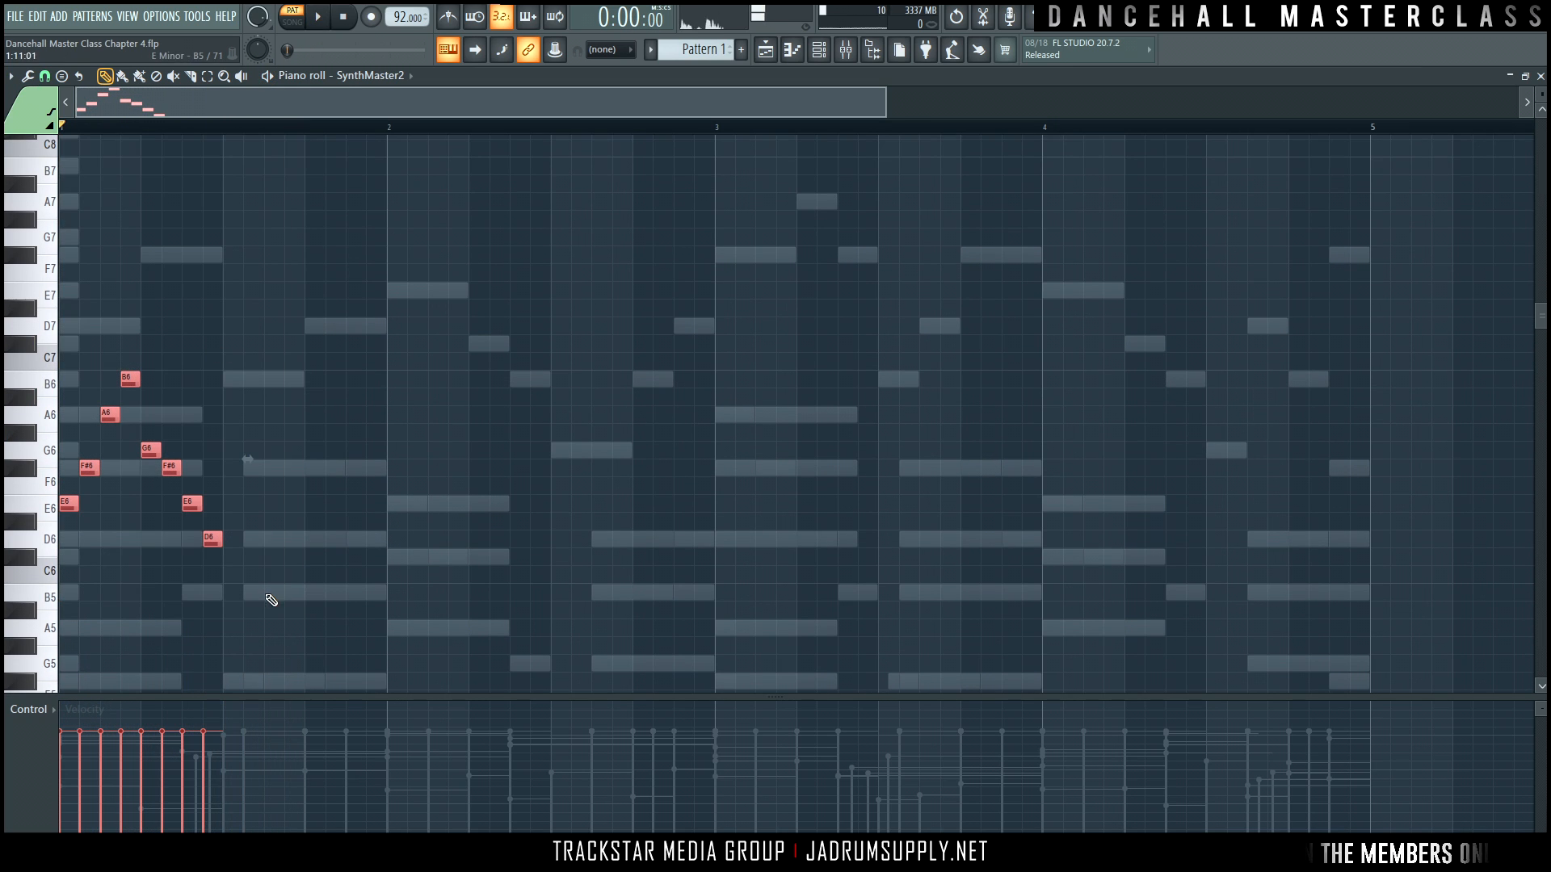
{"action": "left_click_drag", "start_coordinate": [67, 504], "coordinate": [241, 508]}
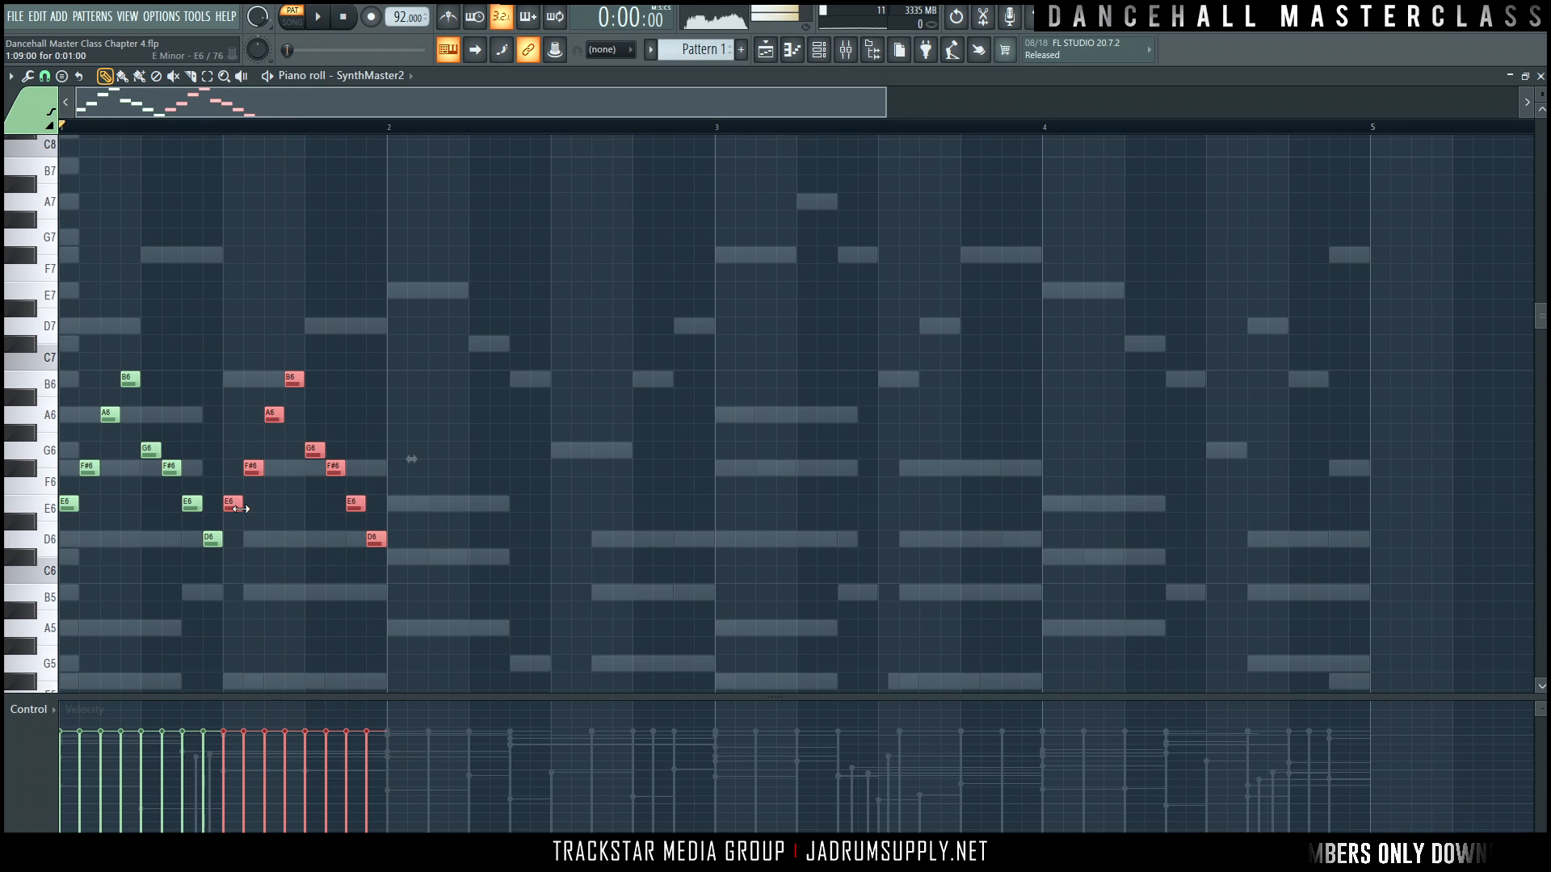
{"action": "left_click_drag", "start_coordinate": [558, 300], "coordinate": [60, 583]}
{"action": "left_click_drag", "start_coordinate": [70, 505], "coordinate": [397, 505]}
{"action": "key", "text": "ctrl+d"}
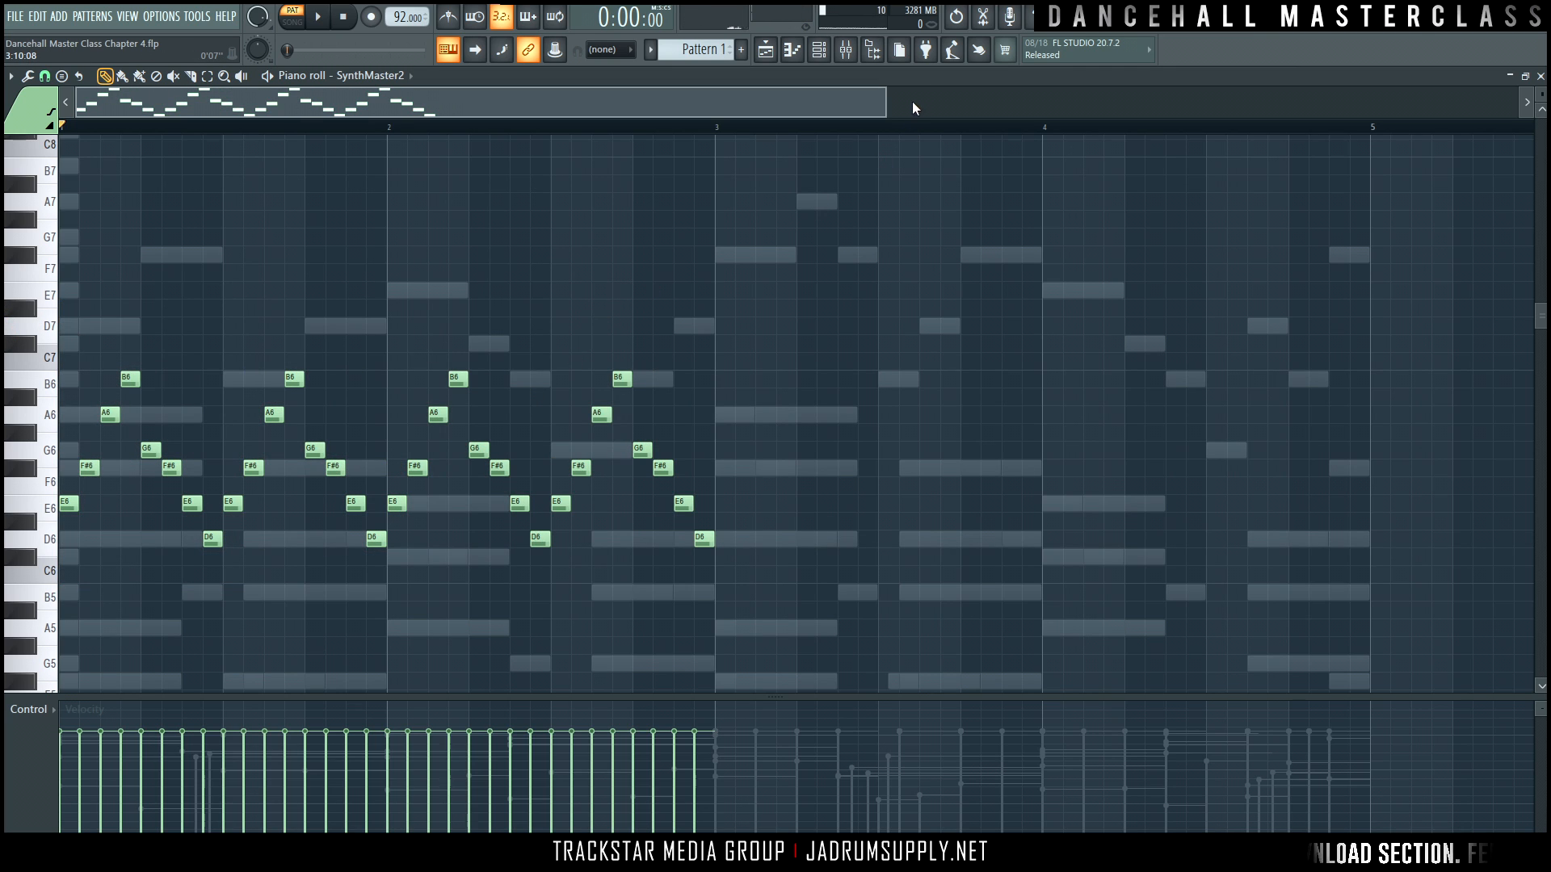
Play the SynthMaster2 phrase together with only the first Omnisphere channel, and return to the piano roll.
{"action": "left_click", "coordinate": [826, 50]}
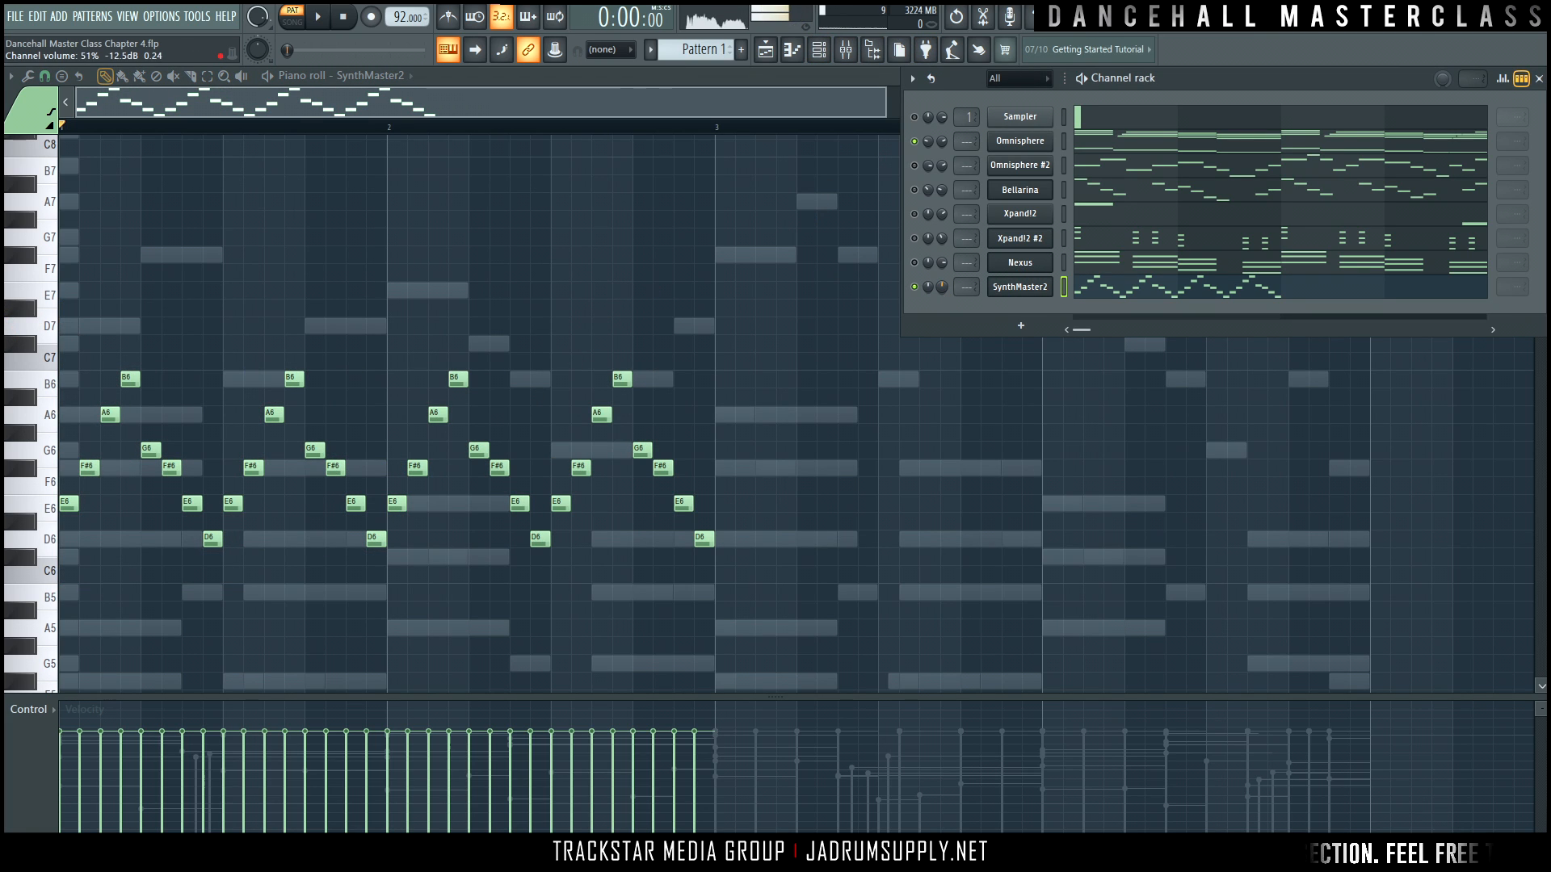
{"action": "key", "text": "space"}
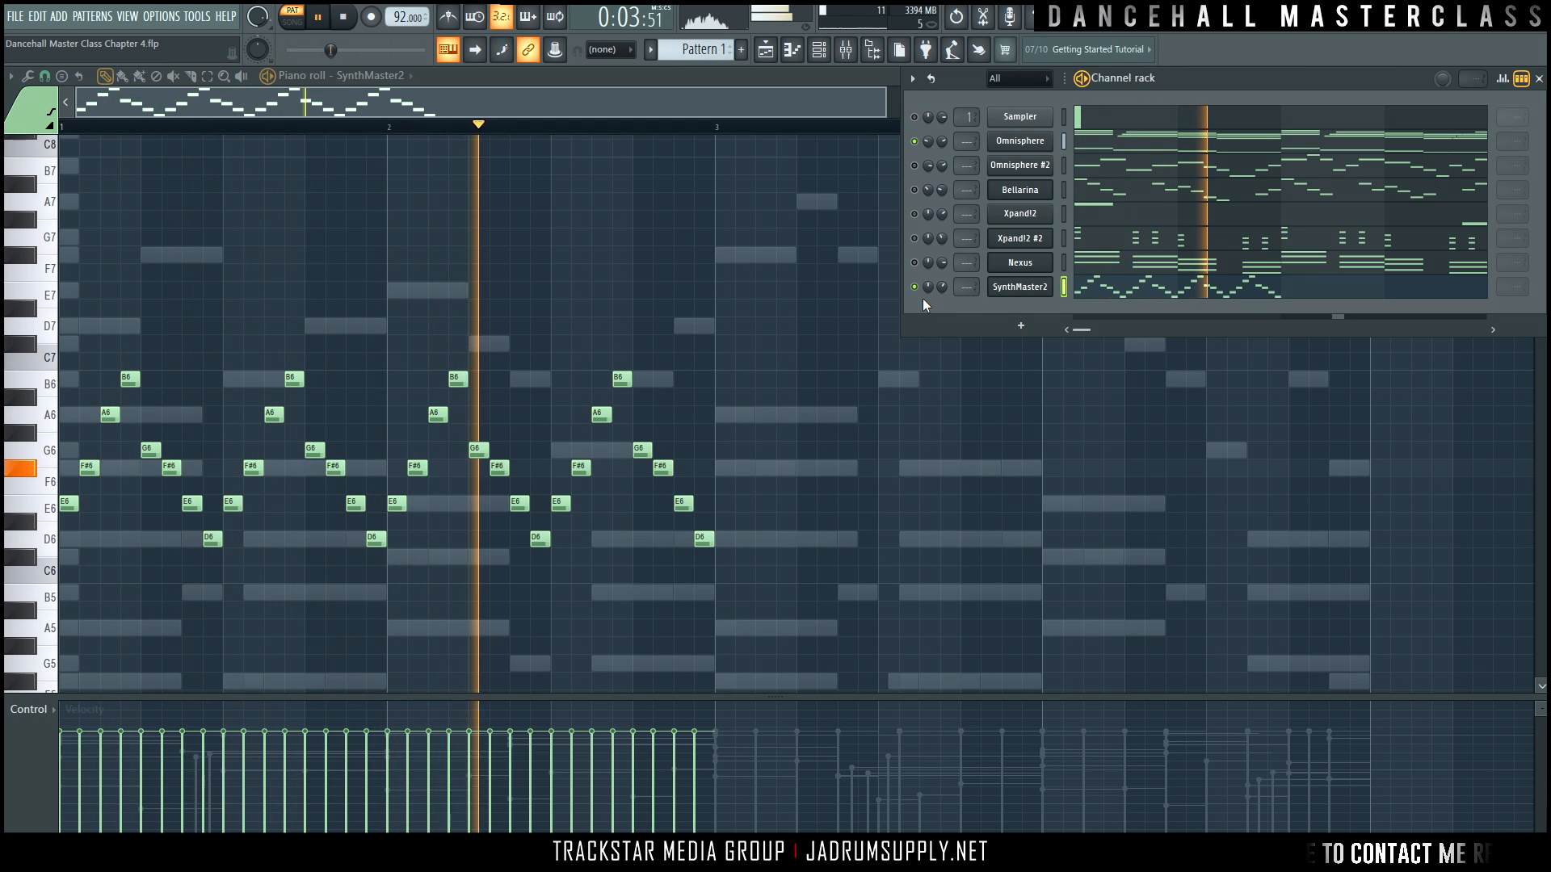
{"action": "key", "text": "space"}
{"action": "left_click", "coordinate": [783, 527]}
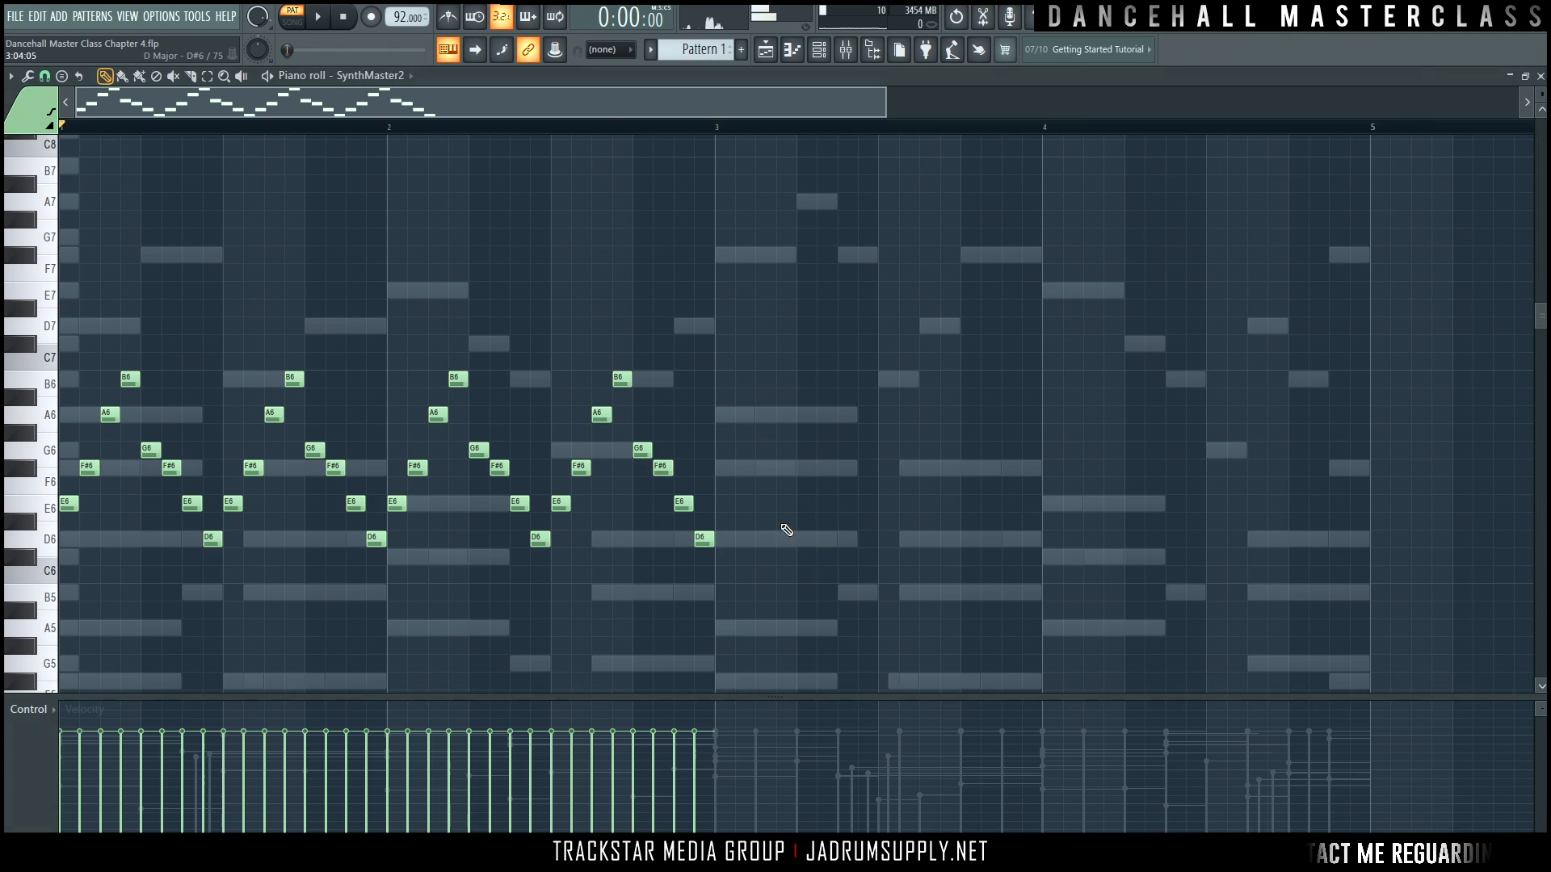
Lower the last three notes of bar 2 to E6, D6 and B5.
{"action": "scroll", "coordinate": [752, 485], "scroll_direction": "down", "scroll_amount": 3}
{"action": "left_click_drag", "start_coordinate": [704, 433], "coordinate": [701, 477]}
{"action": "left_click_drag", "start_coordinate": [681, 404], "coordinate": [682, 436]}
{"action": "left_click_drag", "start_coordinate": [663, 361], "coordinate": [663, 397]}
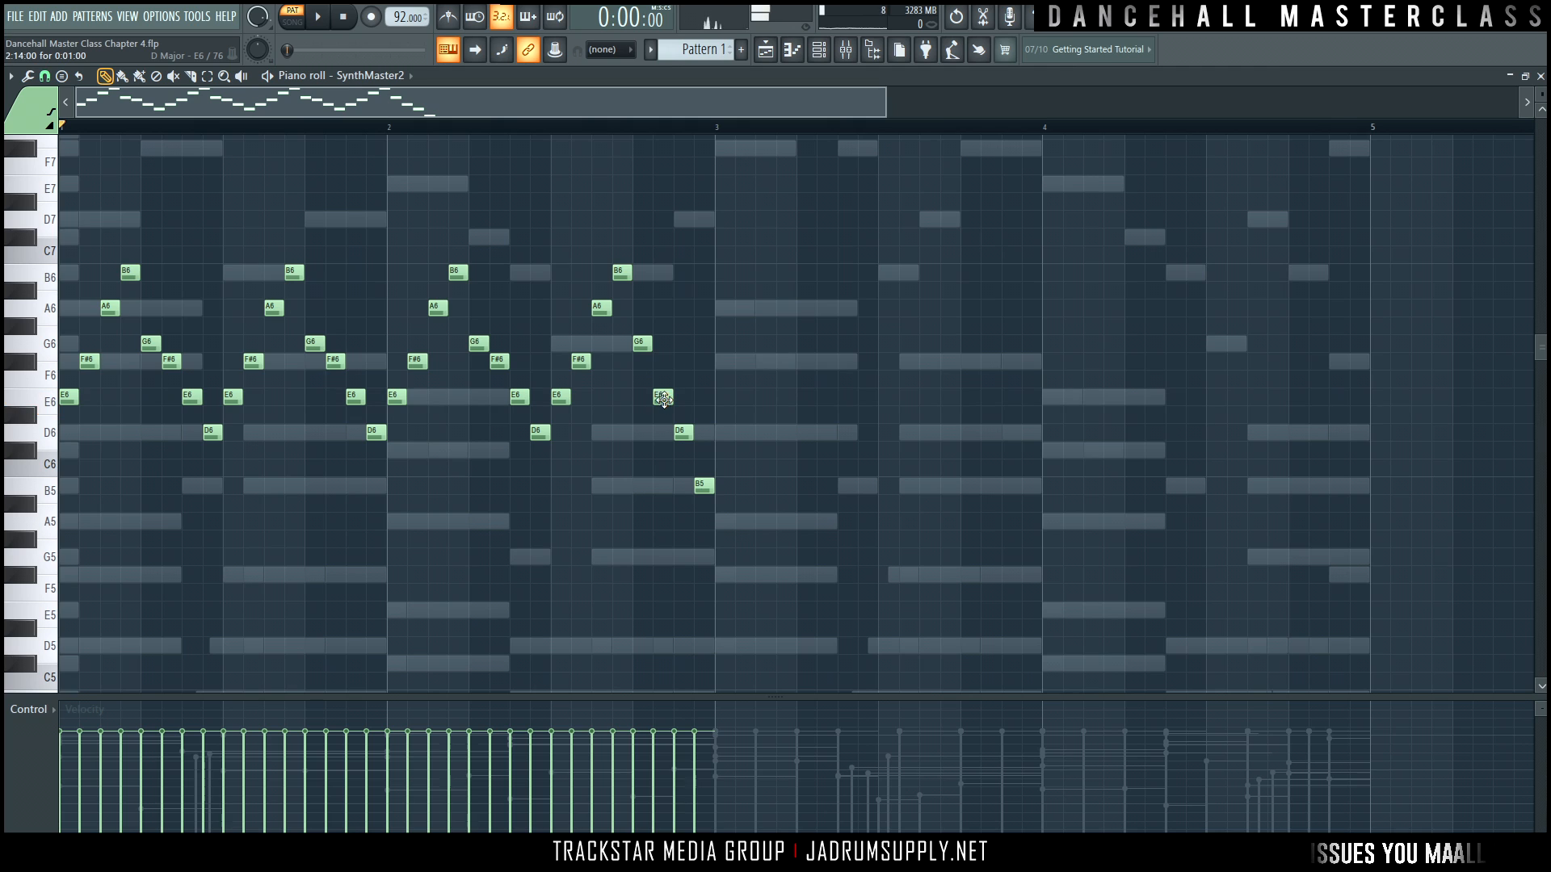
Play the revised two-bar melody and duplicate it into bars 3 and 4.
{"action": "scroll", "coordinate": [533, 137], "scroll_direction": "up", "scroll_amount": 1}
{"action": "key", "text": "space"}
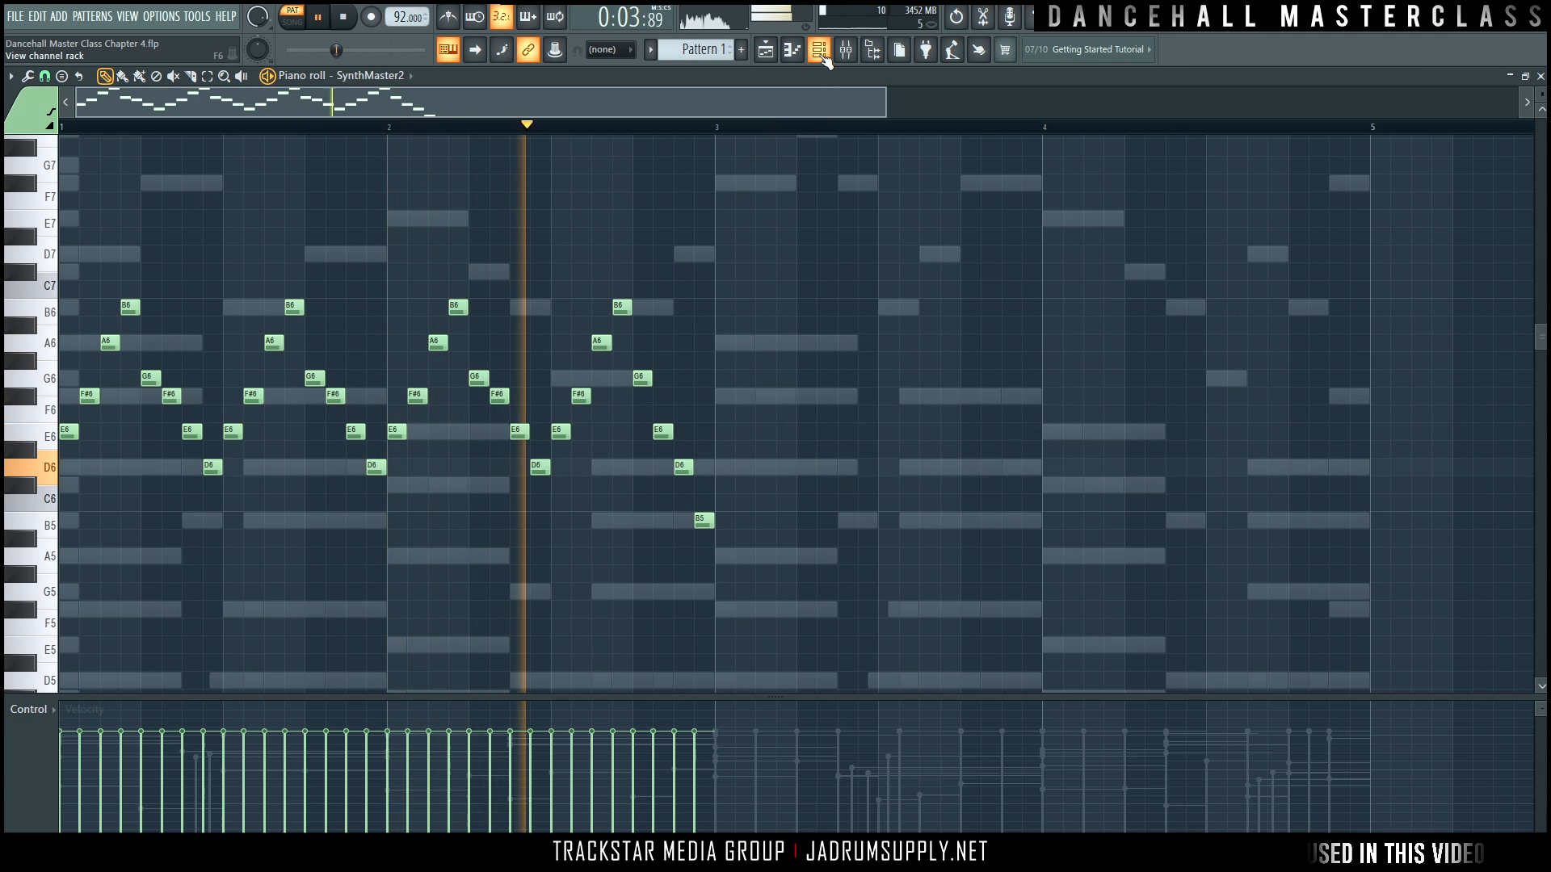
{"action": "key", "text": "space"}
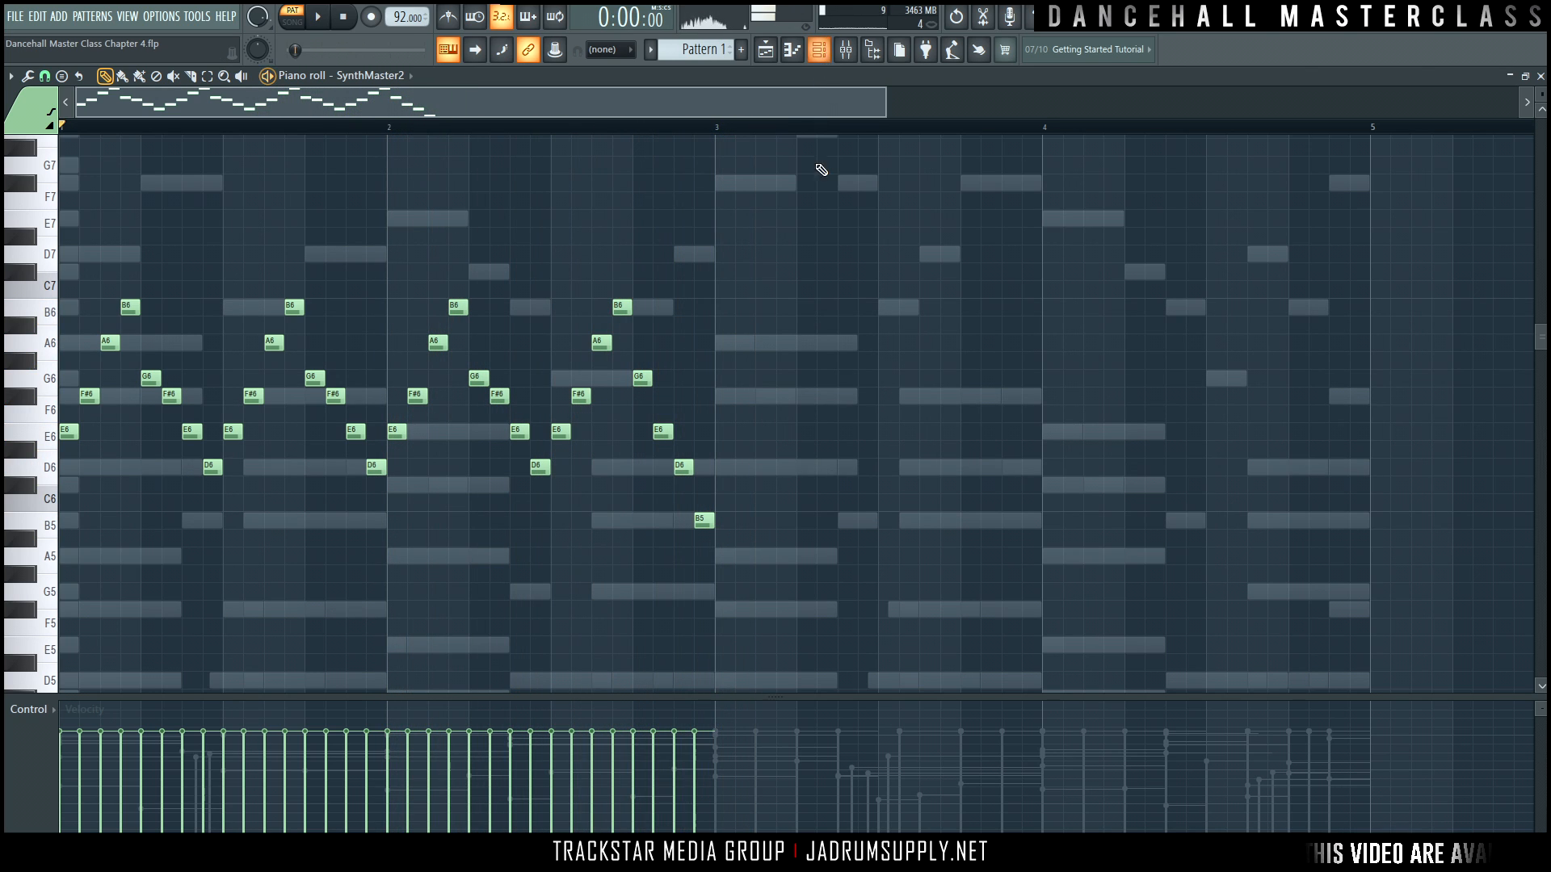
{"action": "key", "text": "ctrl+b"}
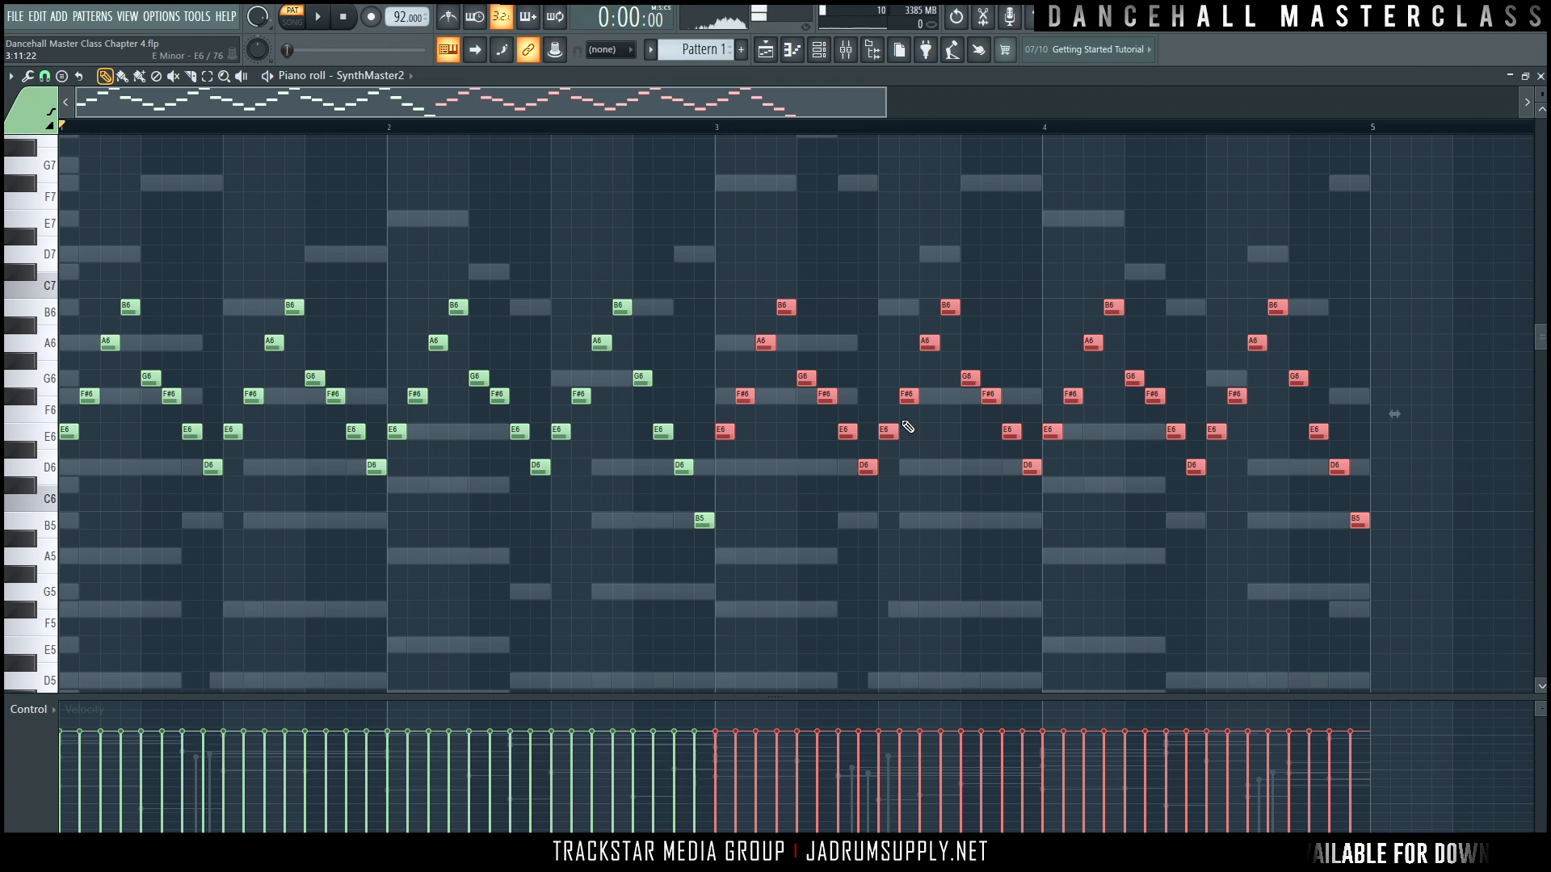
Save the project and take the duplicated melody back out of bars 3 and 4.
{"action": "key", "text": "ctrl+s"}
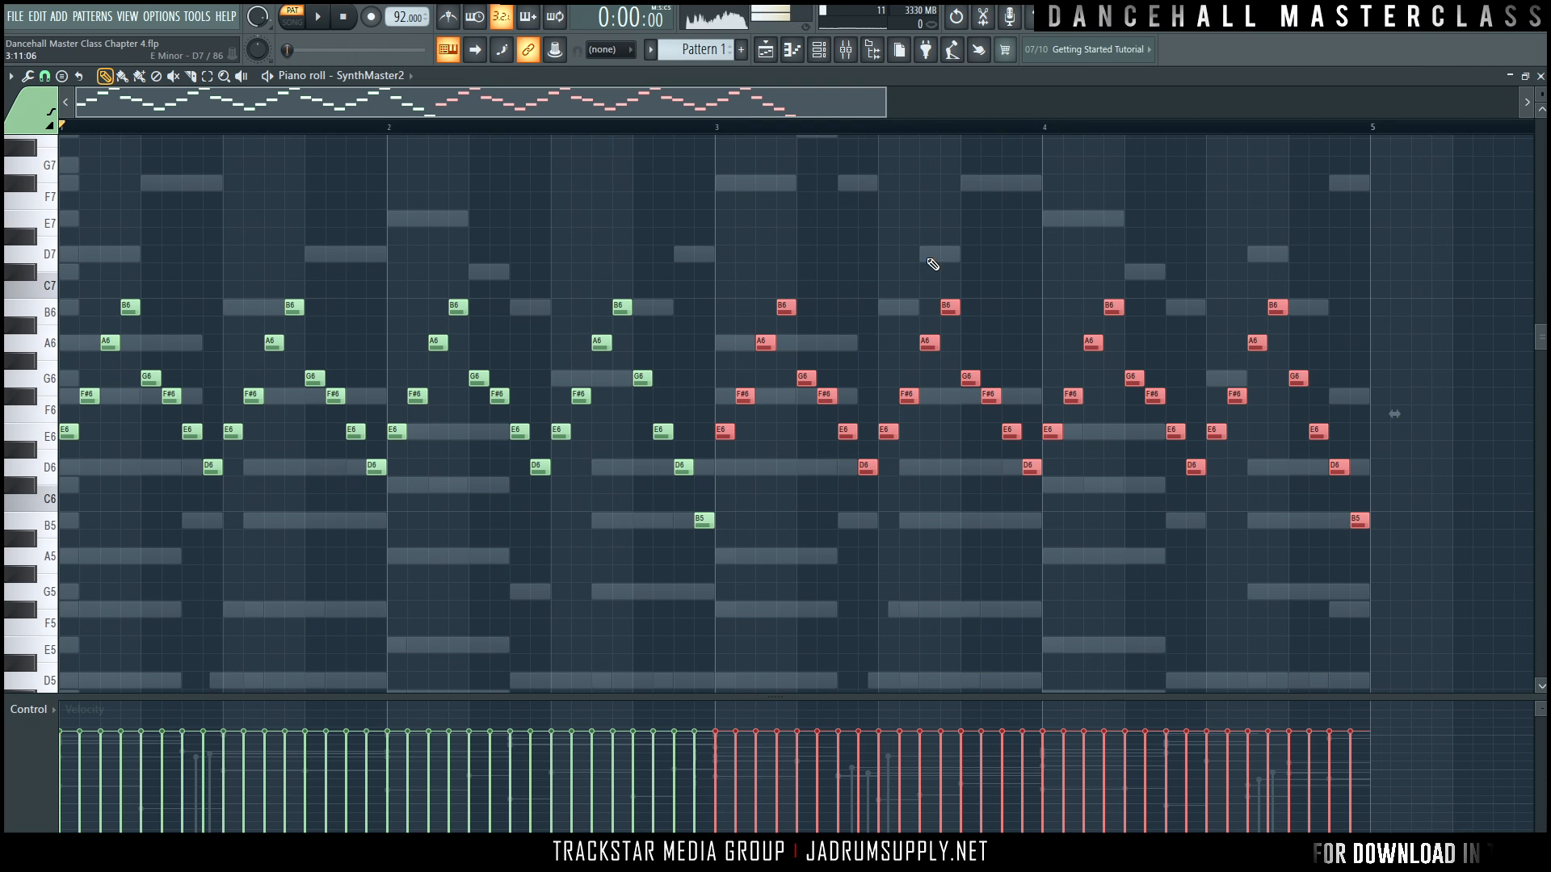
{"action": "key", "text": "ctrl+d"}
{"action": "key", "text": "ctrl+z"}
{"action": "key", "text": "ctrl+z"}
{"action": "key", "text": "ctrl+alt+z"}
{"action": "key", "text": "ctrl+alt+z"}
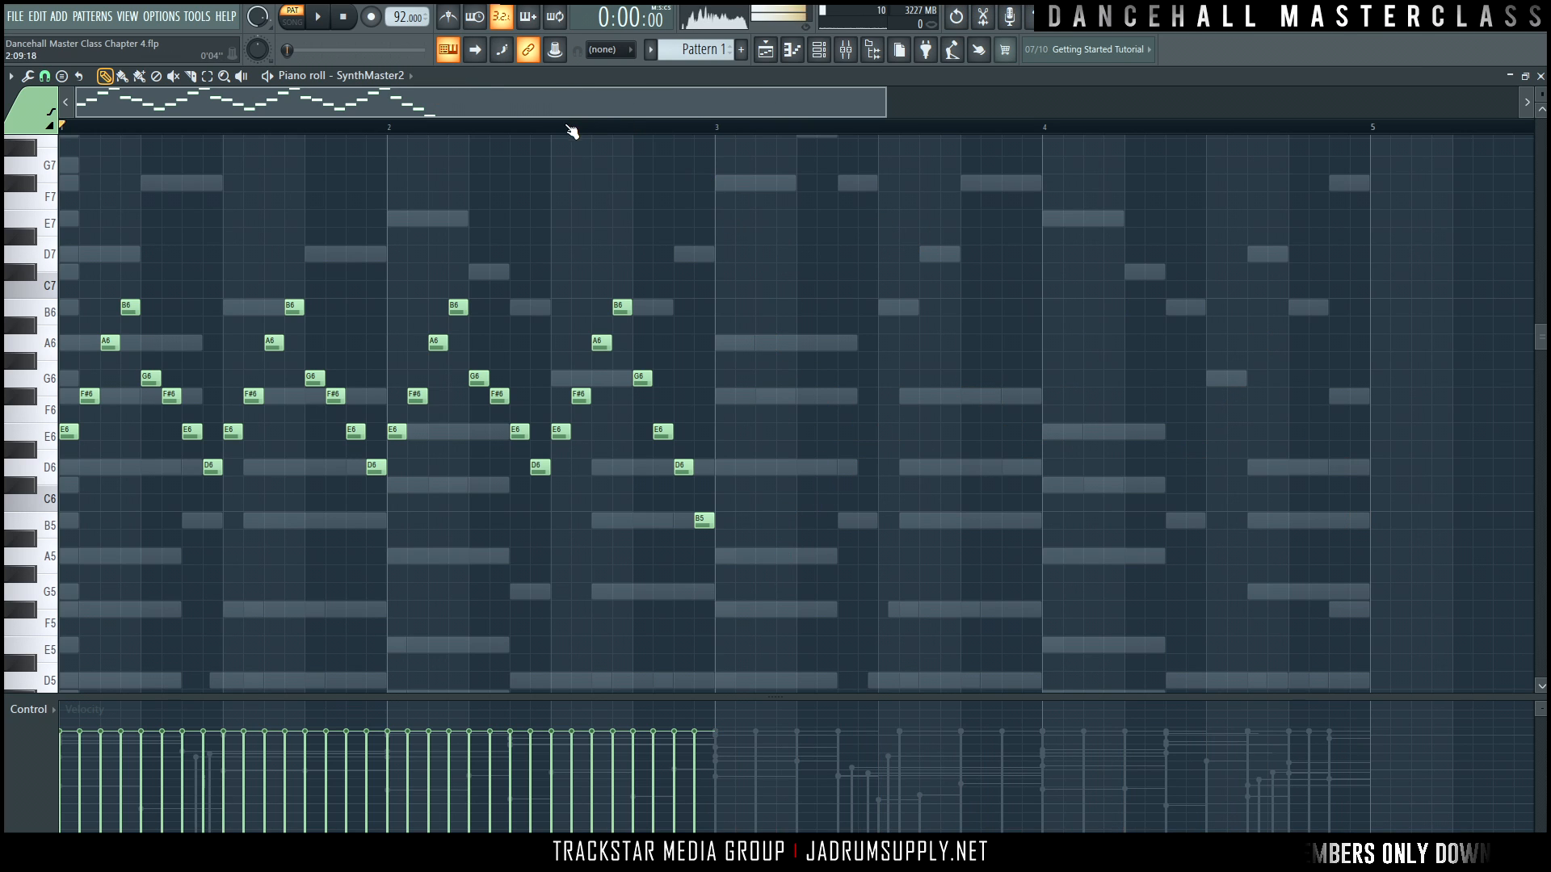
Select bars 1 to 4 and try duplicating that whole time range to start at bars 5 and 9.
{"action": "left_click_drag", "start_coordinate": [715, 132], "coordinate": [9, 150]}
{"action": "left_click_drag", "start_coordinate": [693, 127], "coordinate": [1384, 127]}
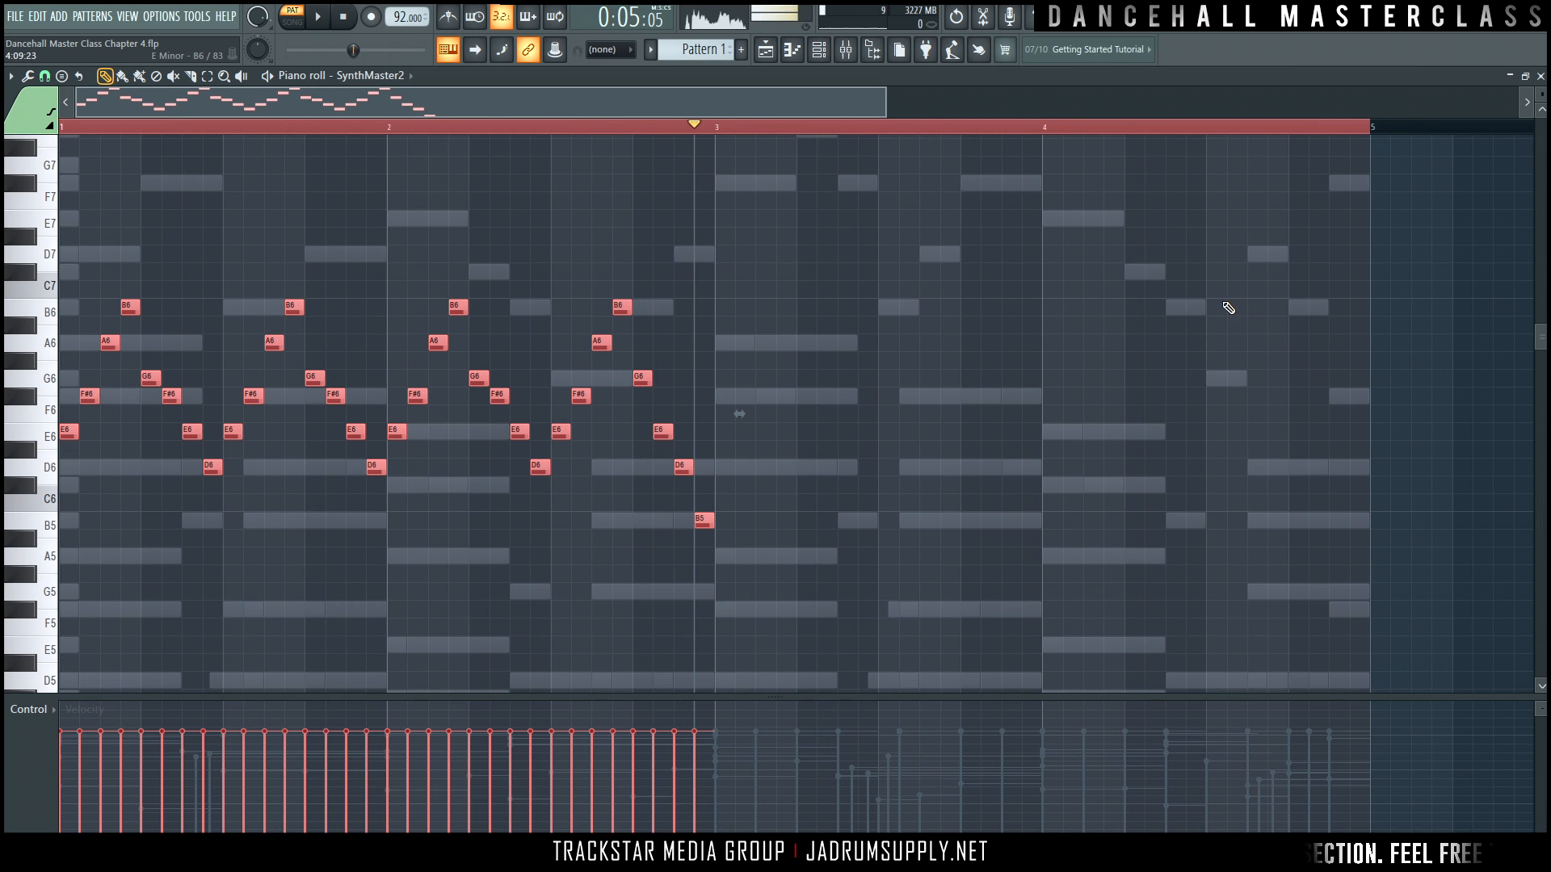
{"action": "key", "text": "ctrl+b"}
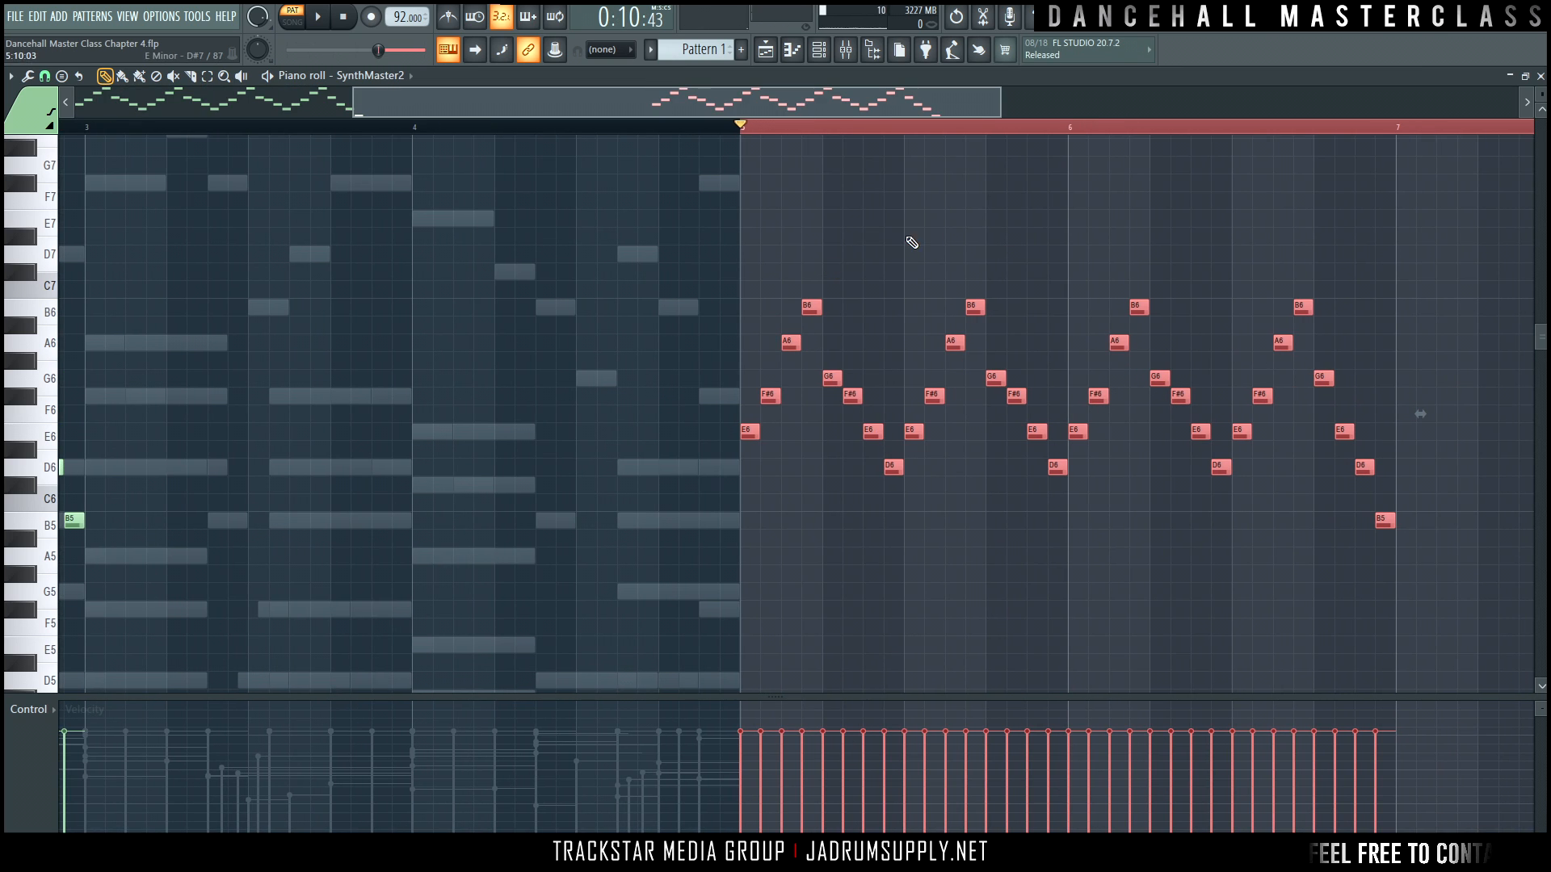
{"action": "scroll", "coordinate": [575, 136], "scroll_direction": "down", "scroll_amount": 3}
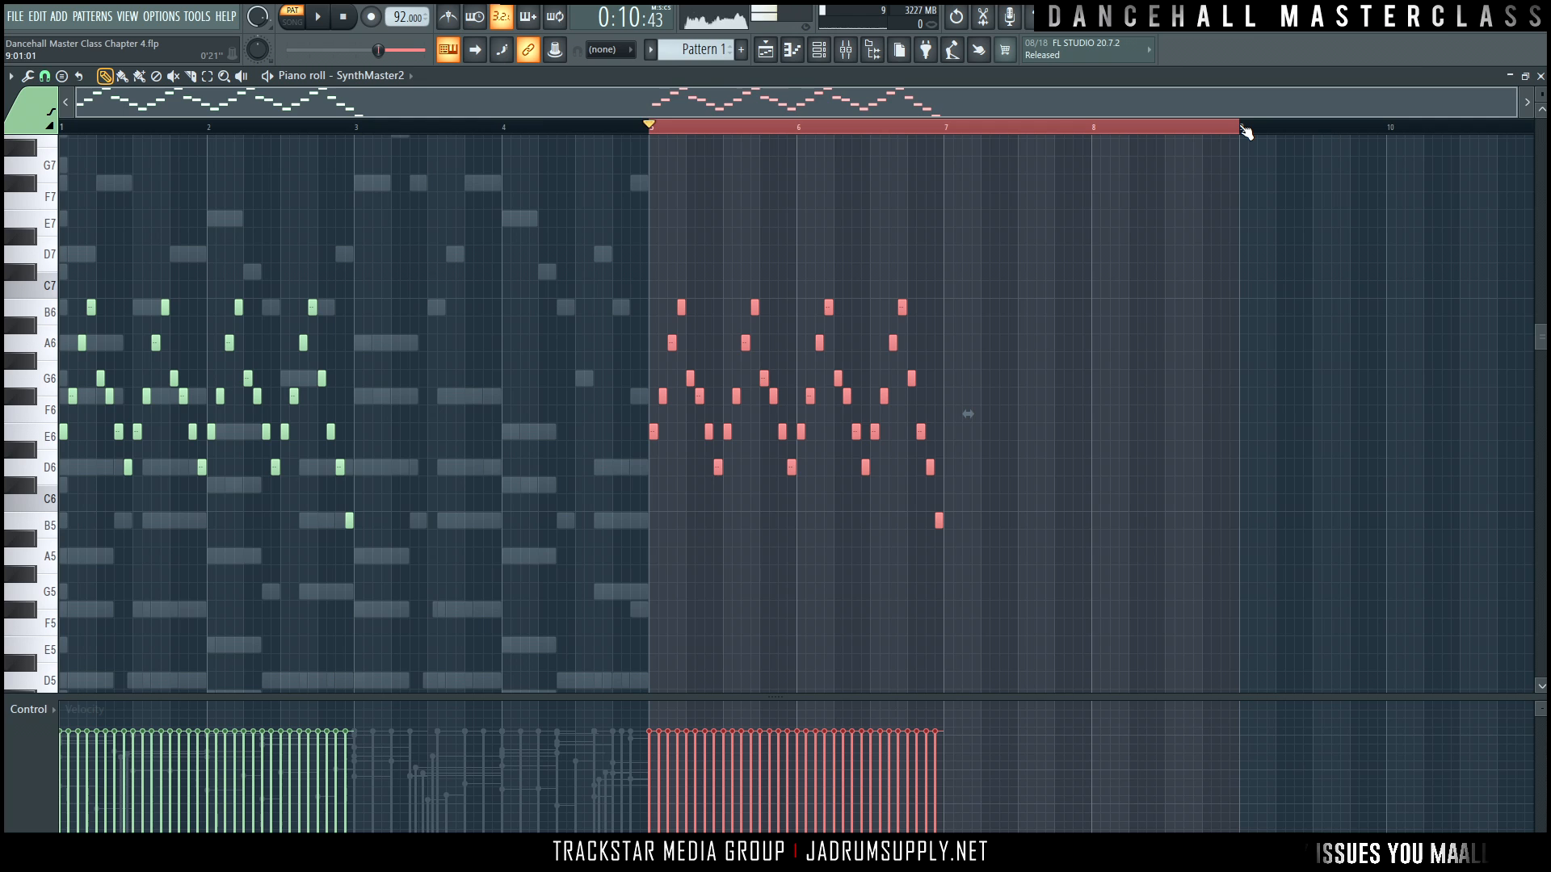
{"action": "key", "text": "ctrl+b"}
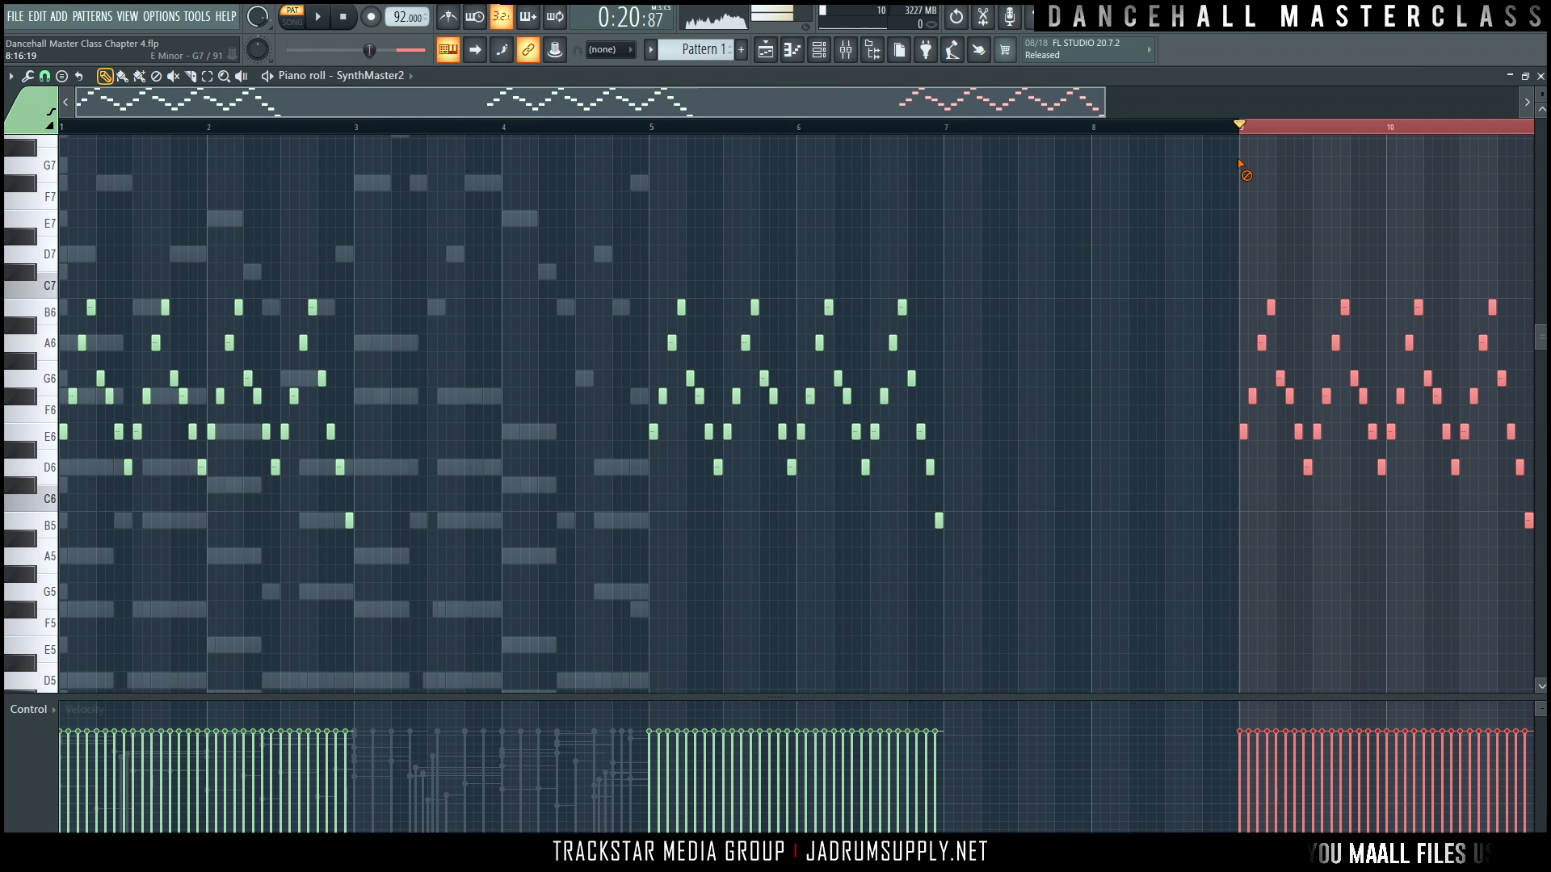
Undo the copies at bars 5 and 9 and deselect the original two-bar melody.
{"action": "left_click", "coordinate": [1244, 164]}
{"action": "key", "text": "ctrl+z"}
{"action": "key", "text": "ctrl+z"}
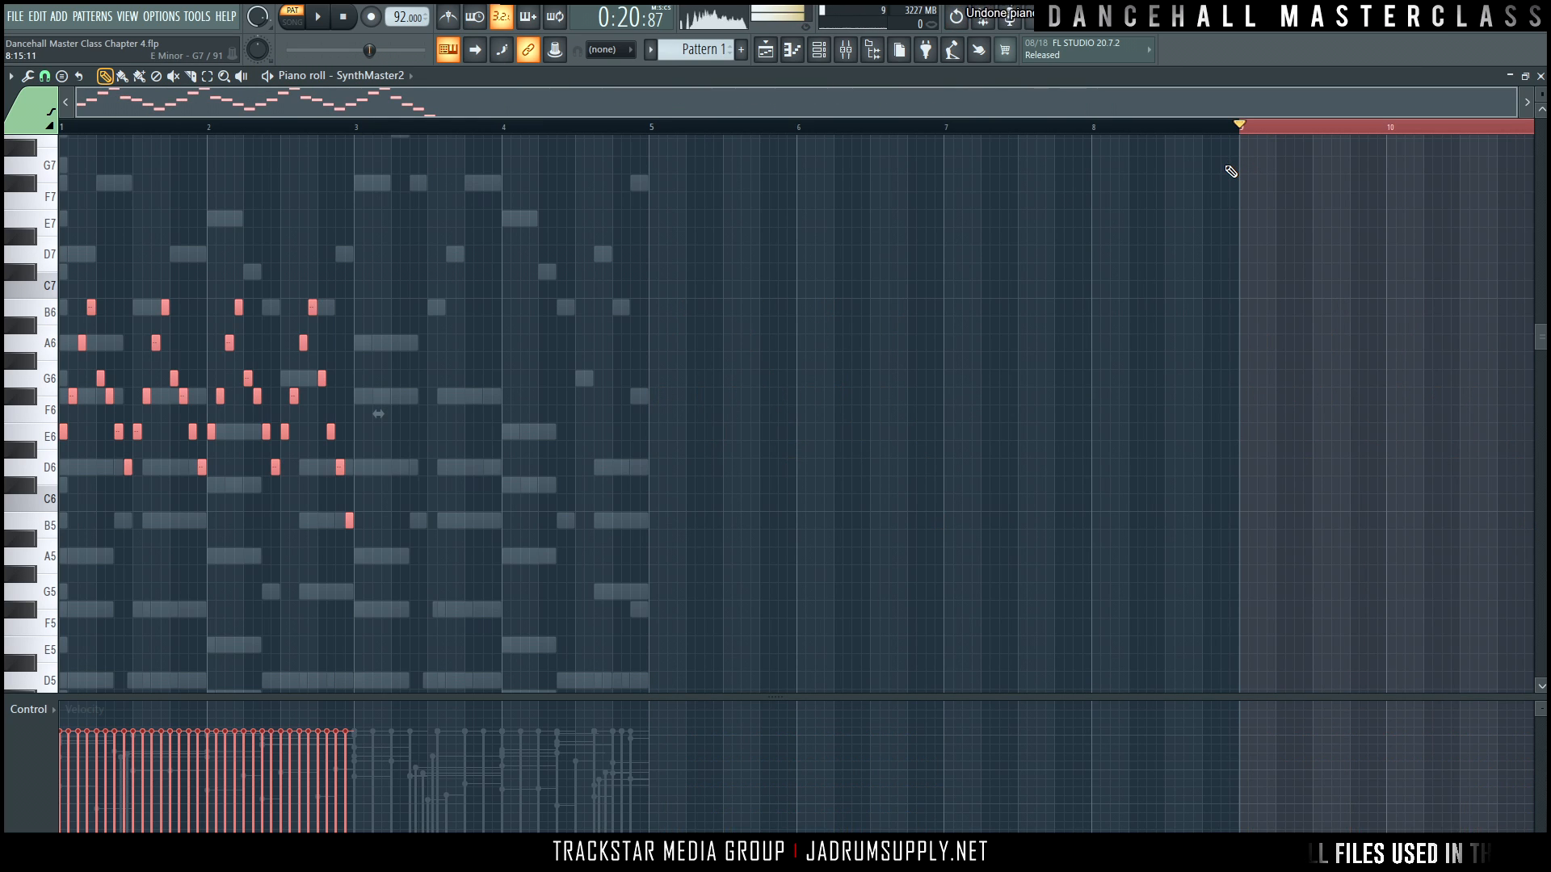
{"action": "key", "text": "ctrl+z"}
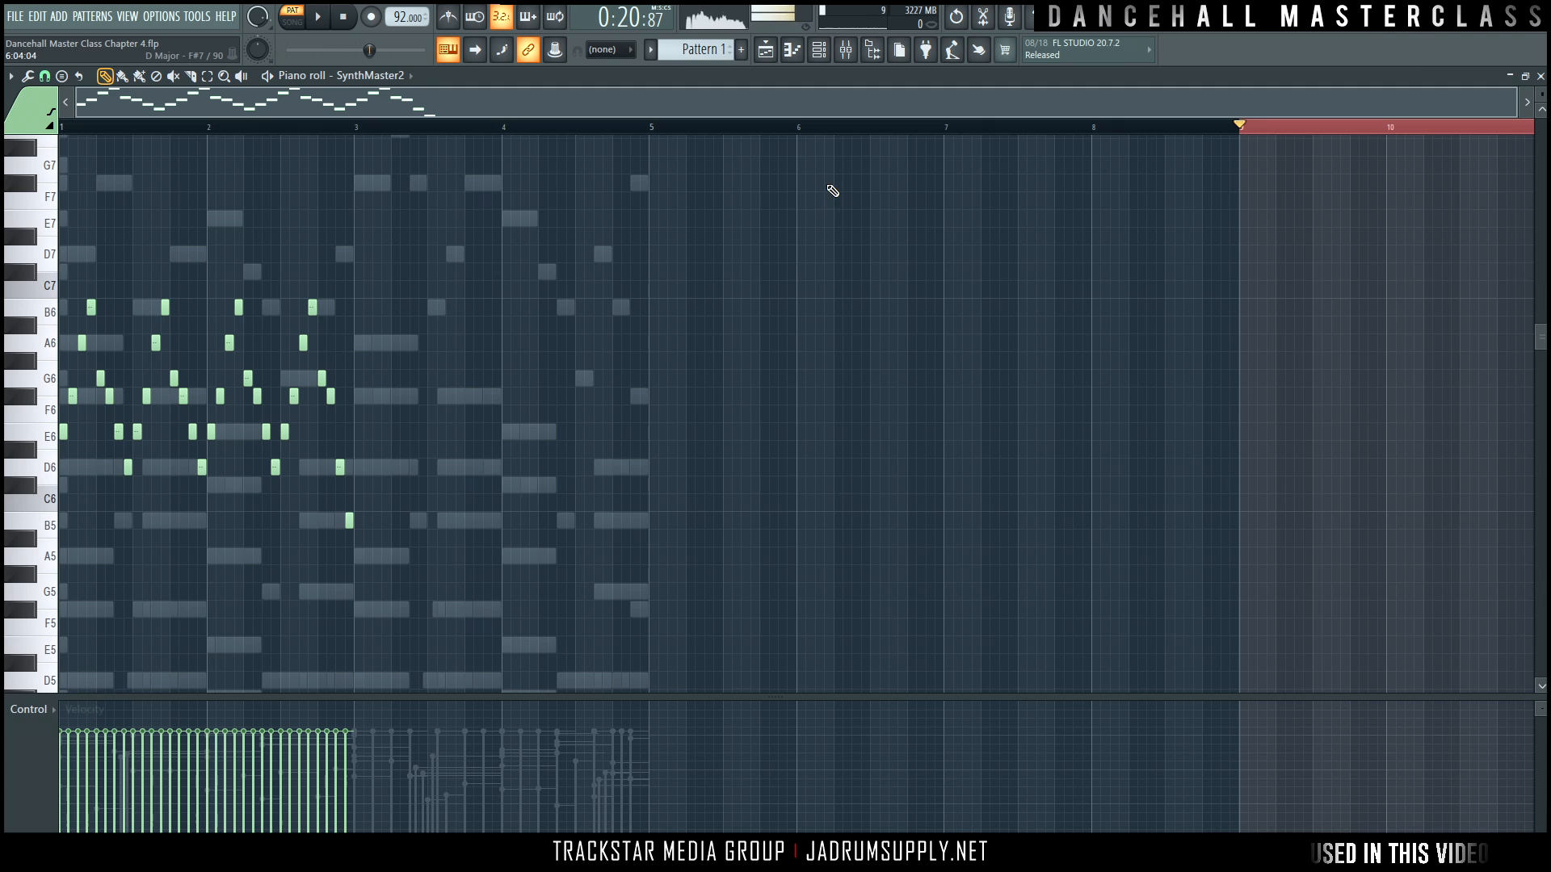
Redo the note duplication from the edit history and delete the copy, keeping only the melody in bars 1 and 2.
{"action": "key", "text": "ctrl+d"}
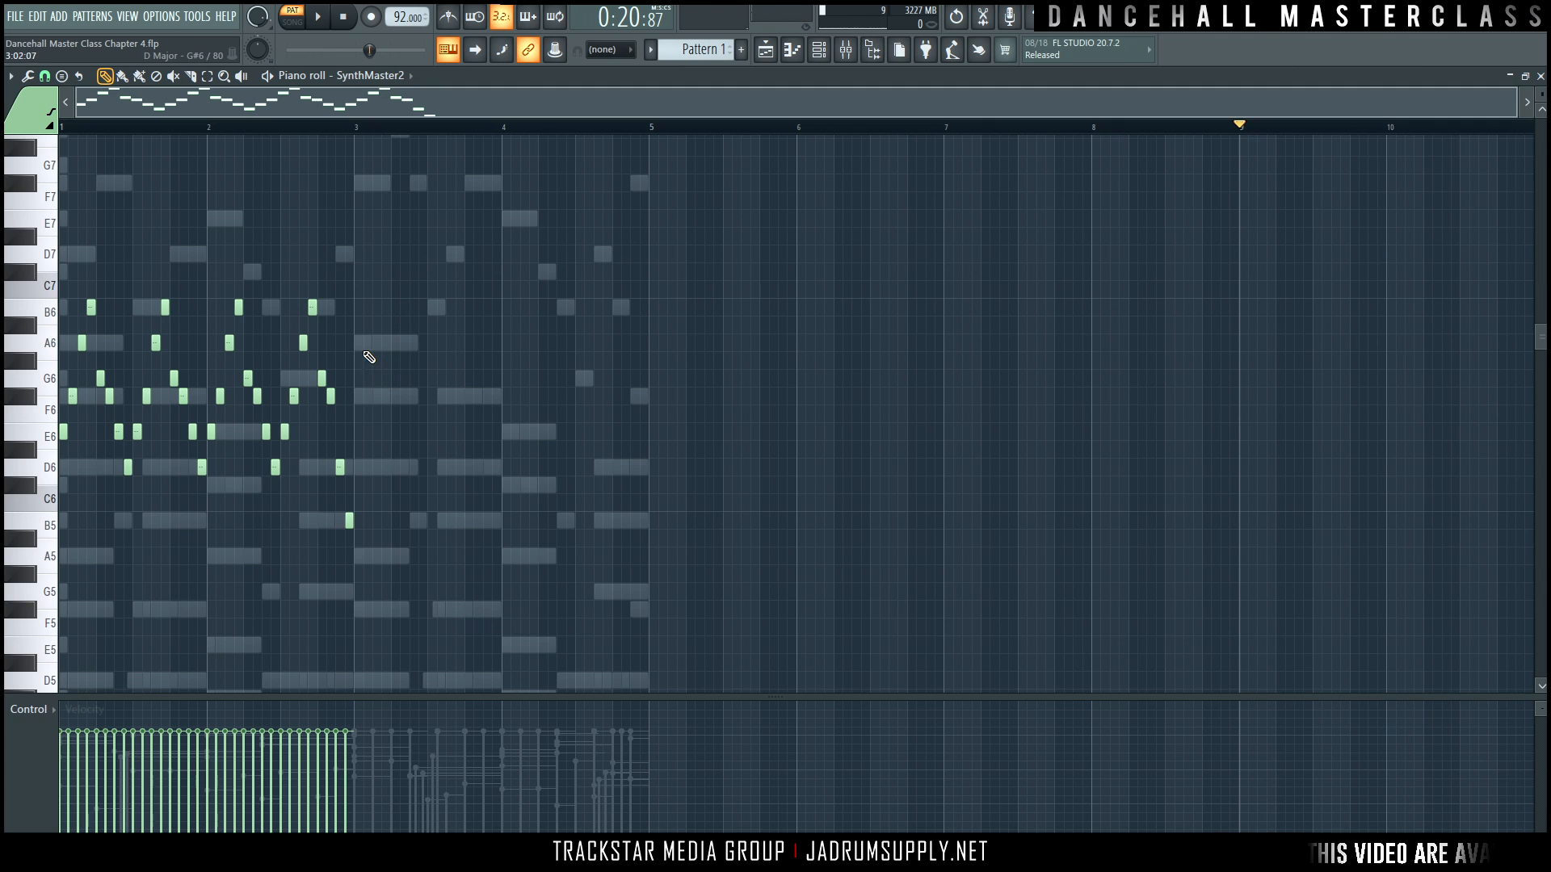
{"action": "key", "text": "ctrl+z"}
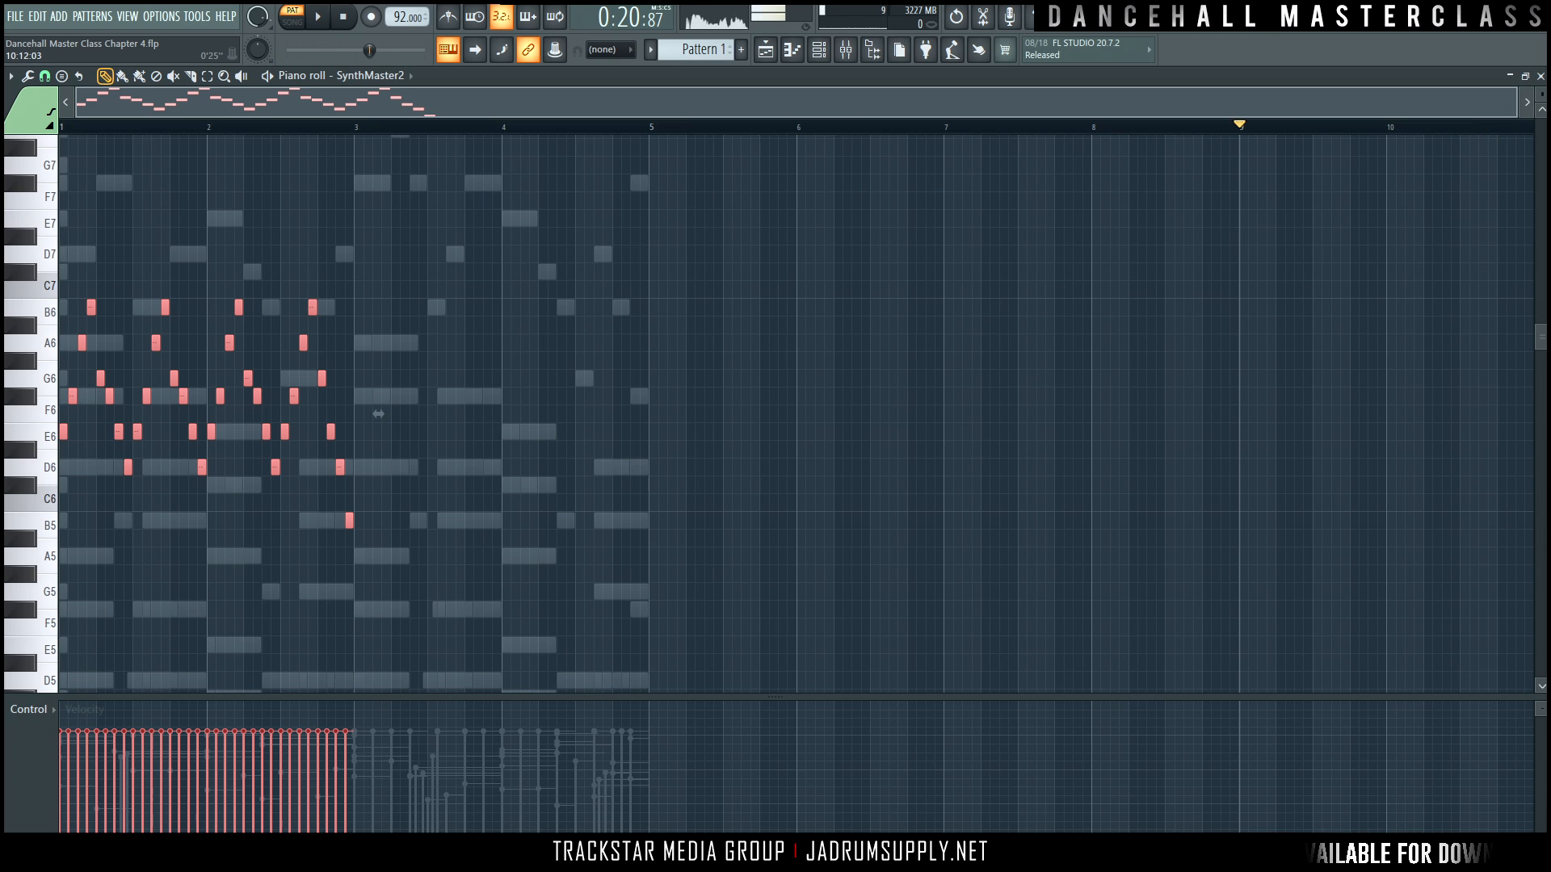
{"action": "left_click", "coordinate": [22, 23]}
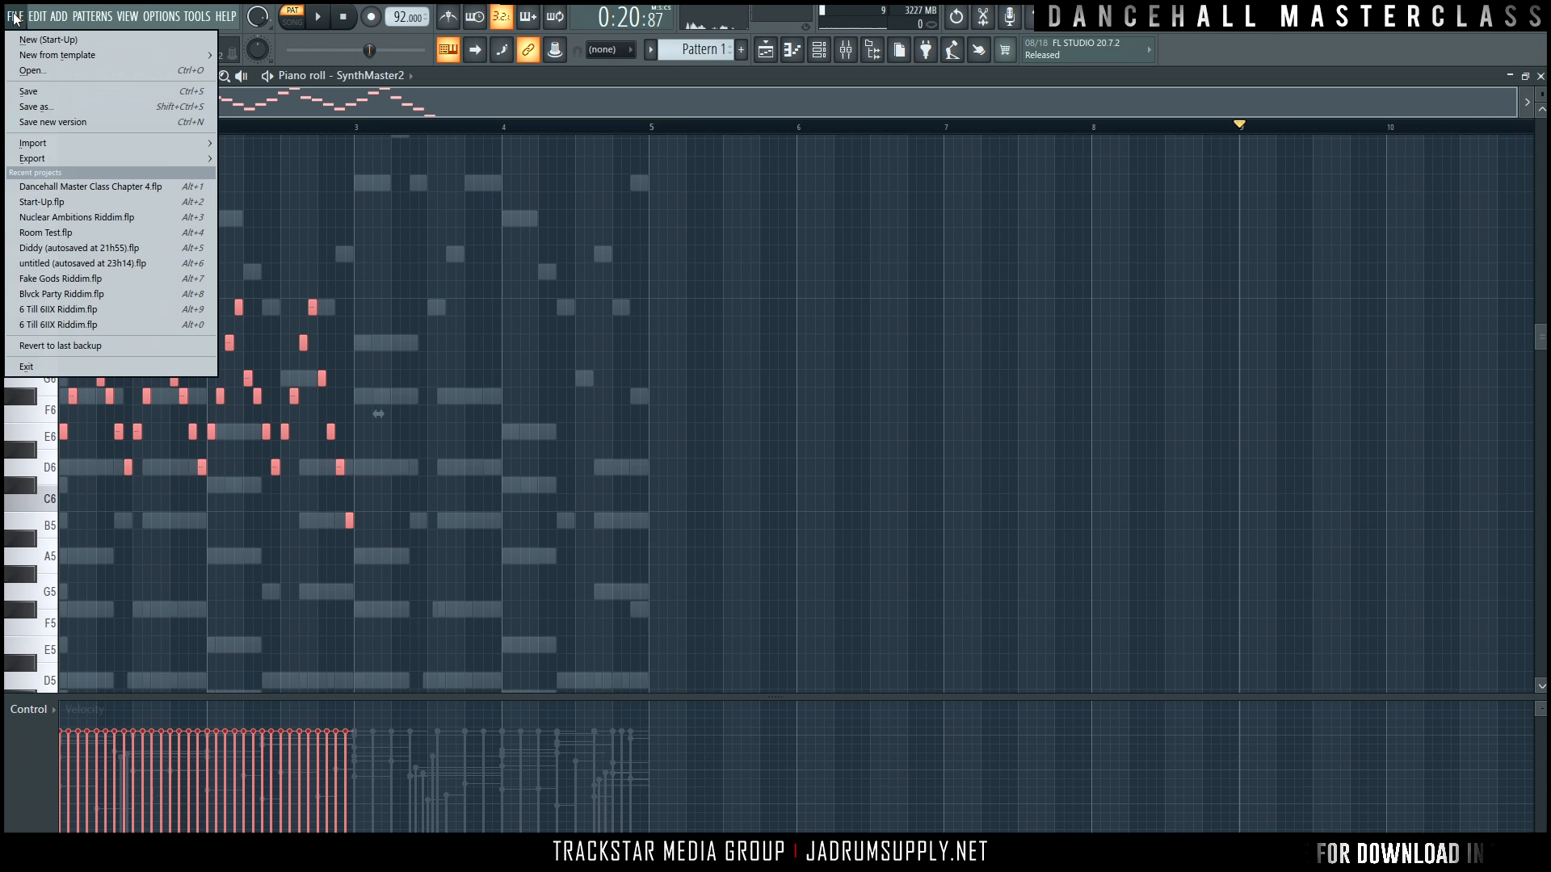
{"action": "mouse_move", "coordinate": [58, 17]}
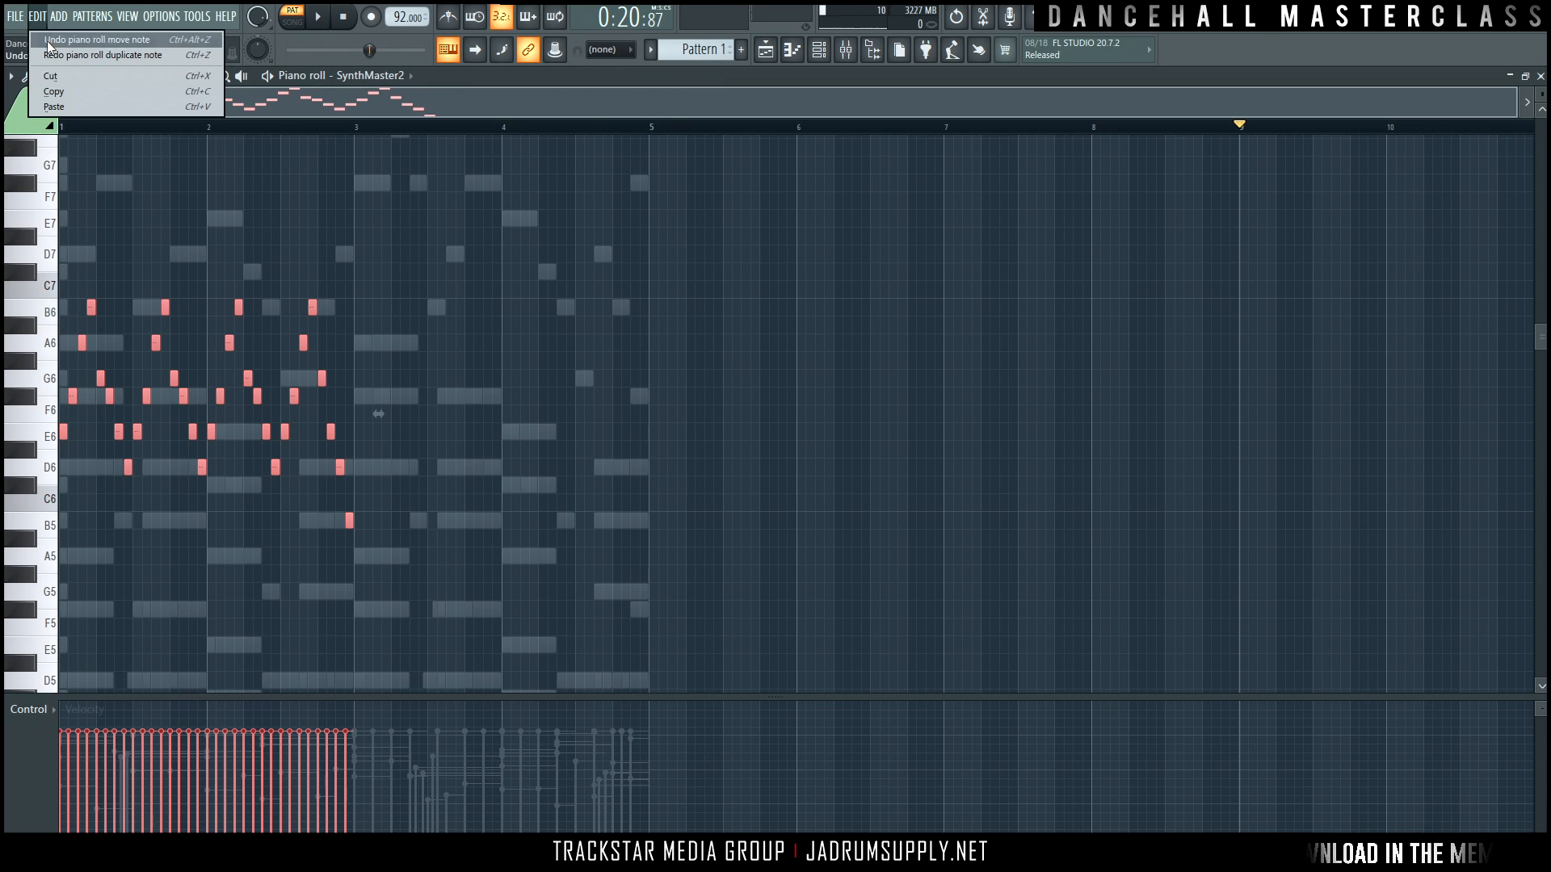
{"action": "left_click", "coordinate": [95, 60]}
{"action": "left_click_drag", "start_coordinate": [1131, 560], "coordinate": [467, 261]}
{"action": "key", "text": "Delete"}
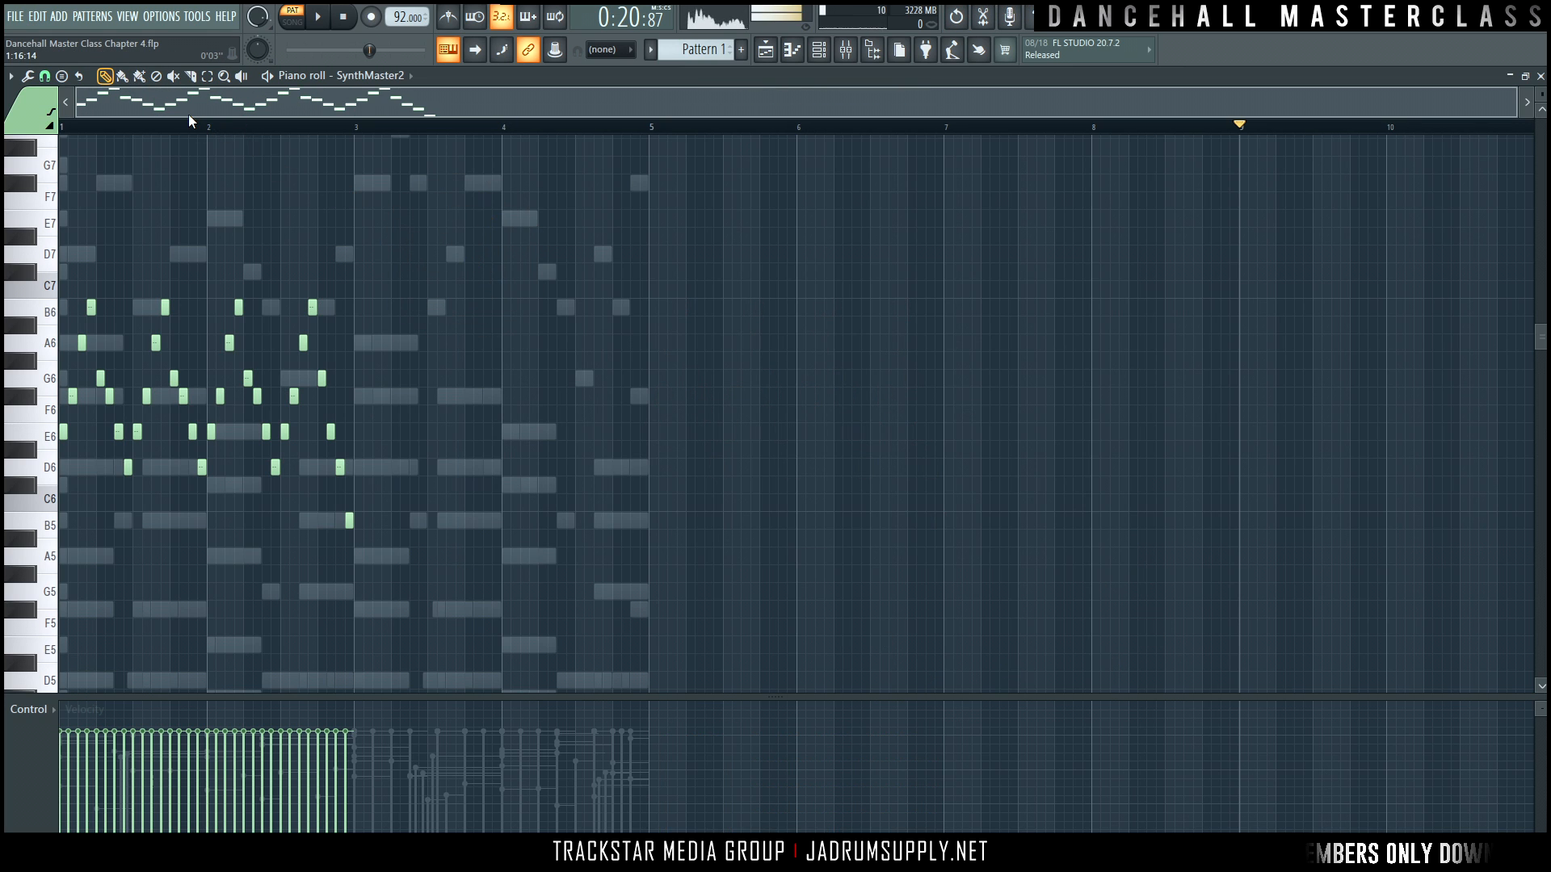
Try lengthening the last B5 note slightly past the start of bar 3 and duplicating the two-bar melody after it.
{"action": "scroll", "coordinate": [189, 121], "scroll_direction": "up", "scroll_amount": 4}
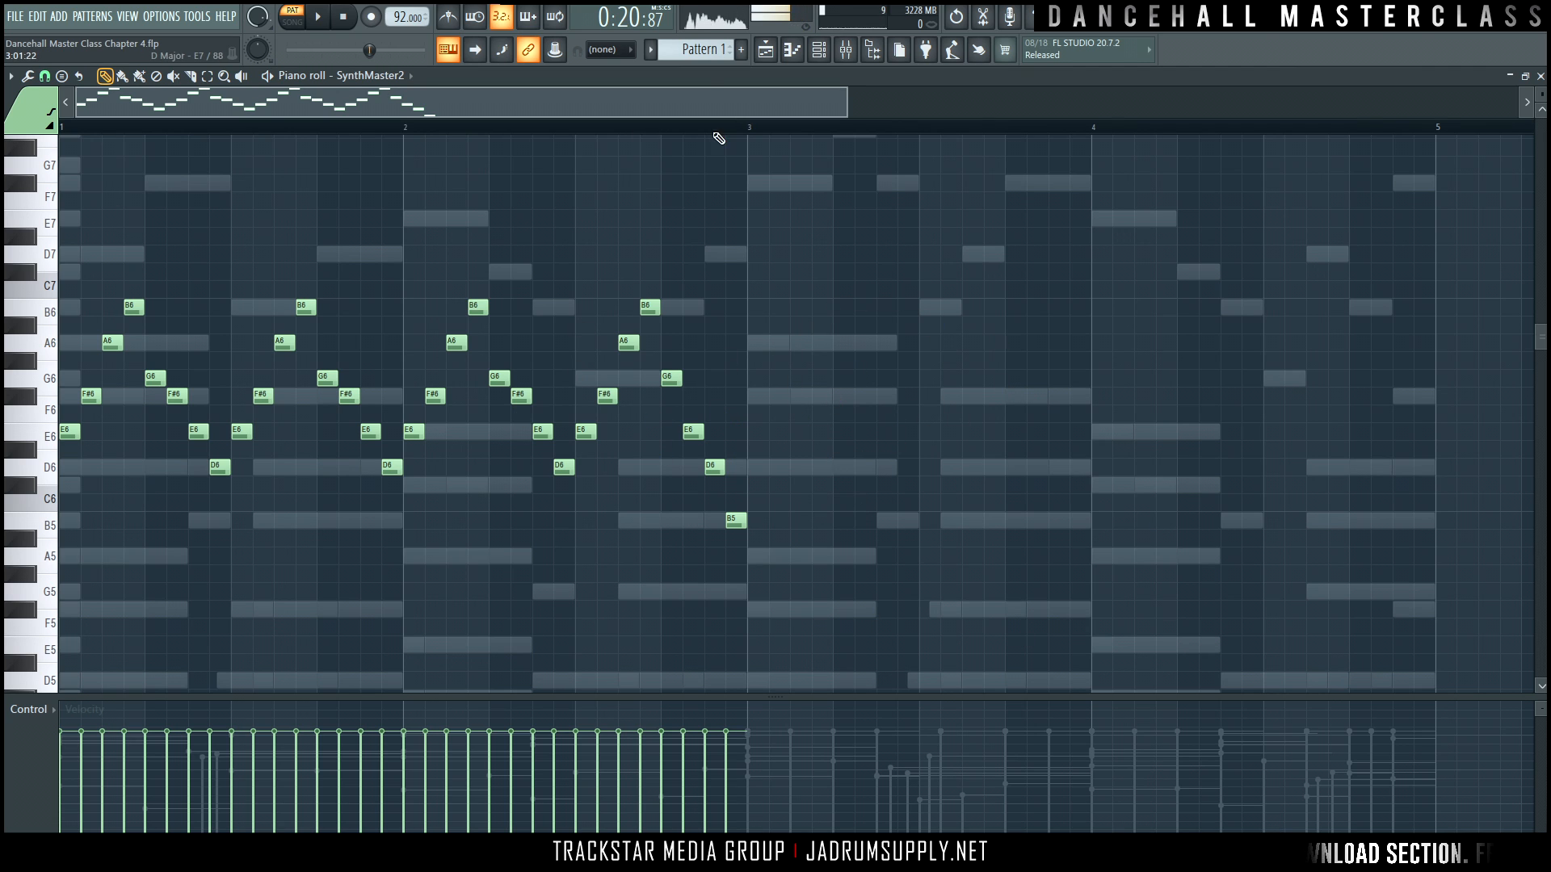
{"action": "scroll", "coordinate": [752, 138], "scroll_direction": "up", "scroll_amount": 3}
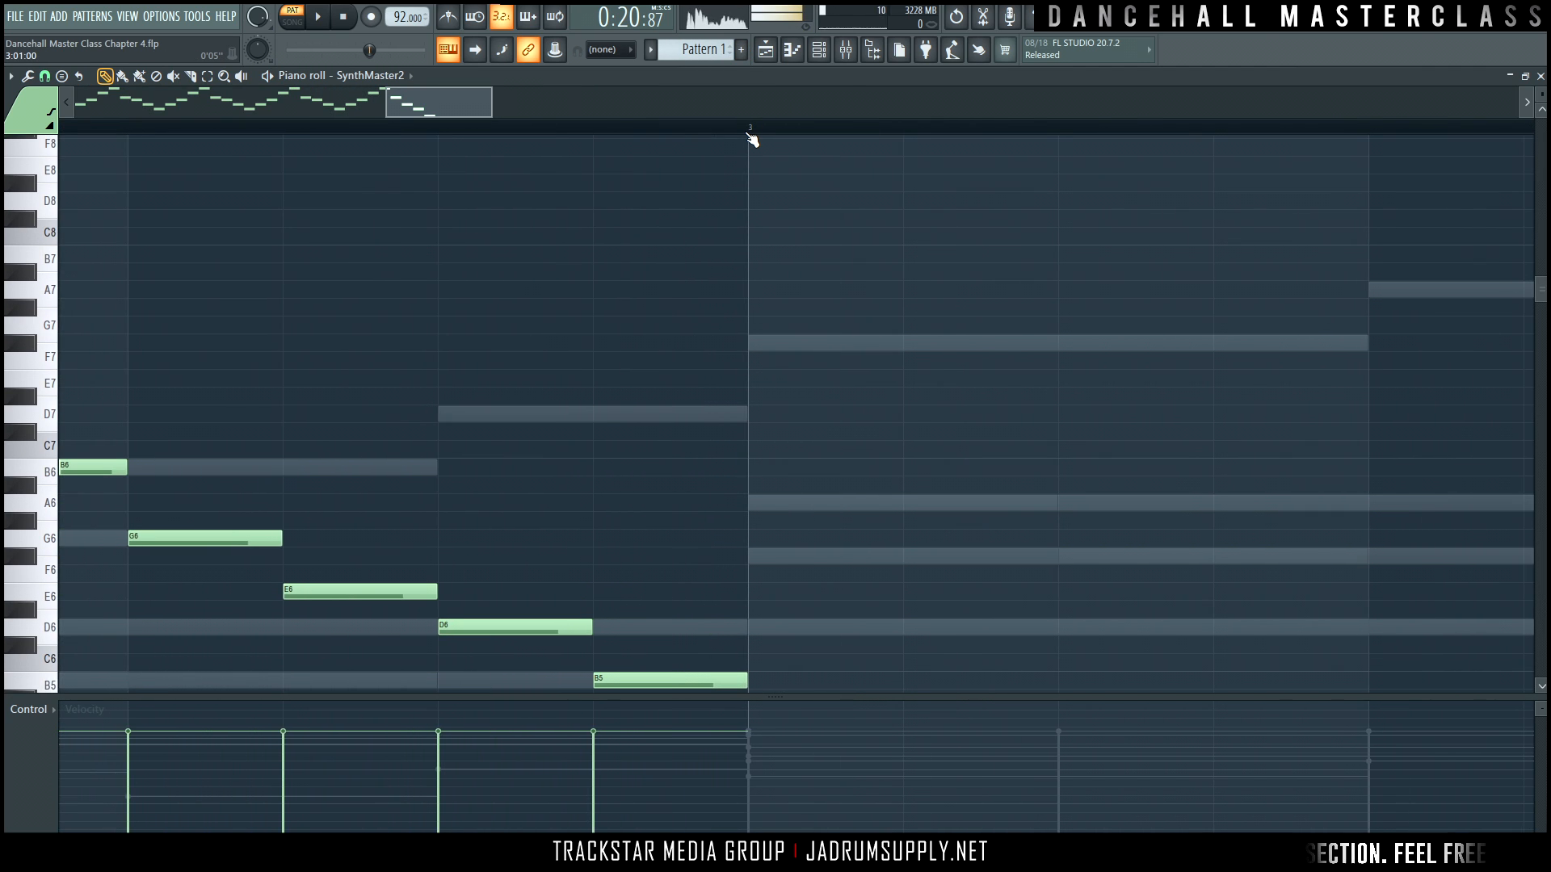
{"action": "scroll", "coordinate": [800, 259], "scroll_direction": "left", "scroll_amount": 2}
{"action": "scroll", "coordinate": [948, 458], "scroll_direction": "down", "scroll_amount": 3}
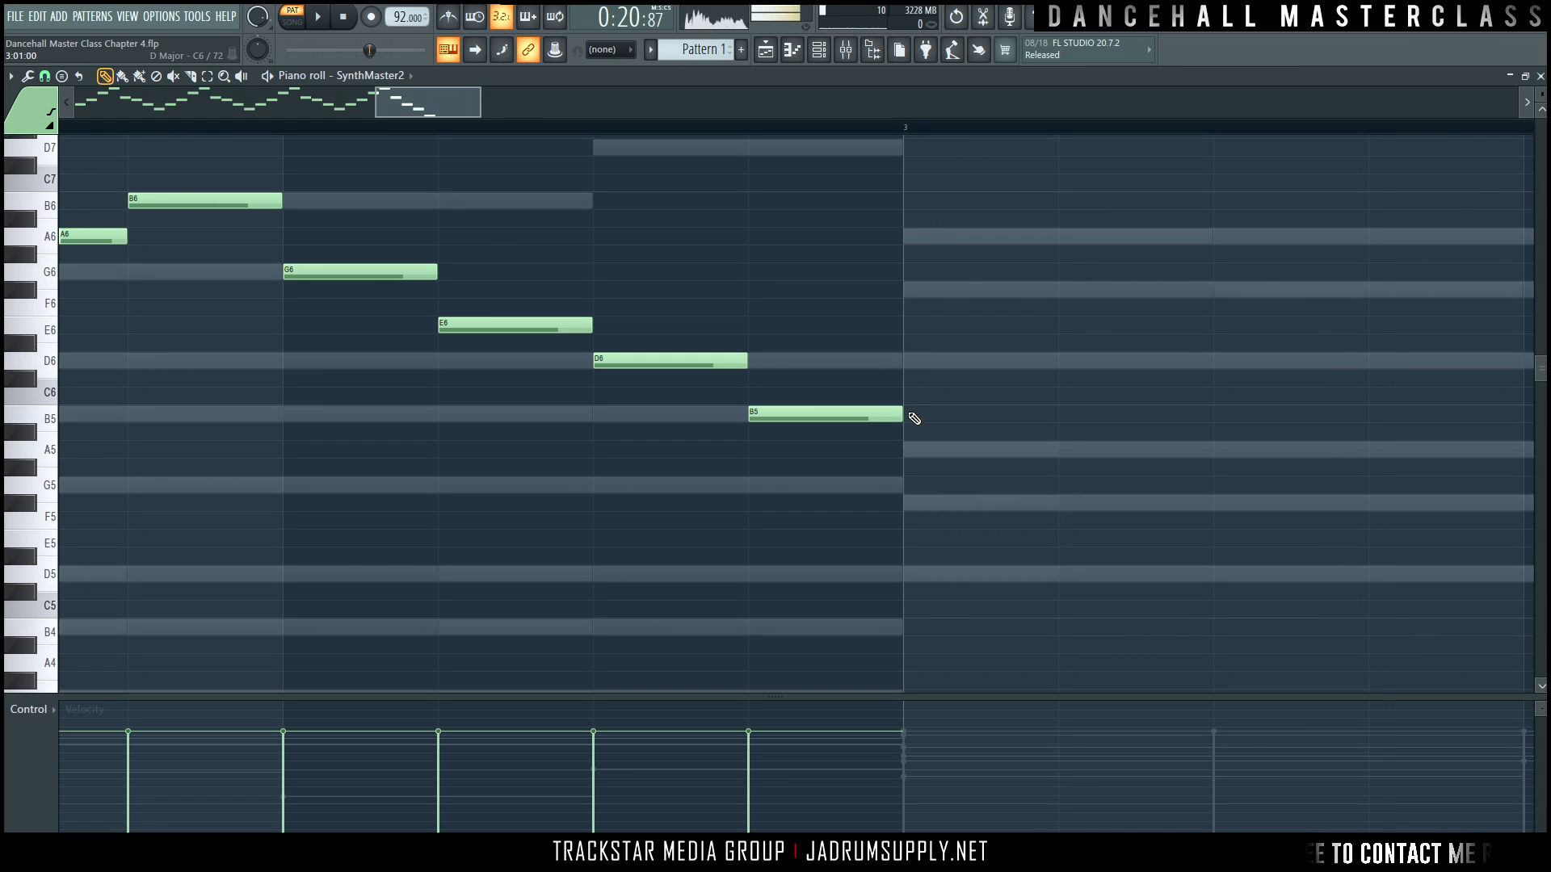
{"action": "left_click_drag", "start_coordinate": [920, 406], "coordinate": [996, 405]}
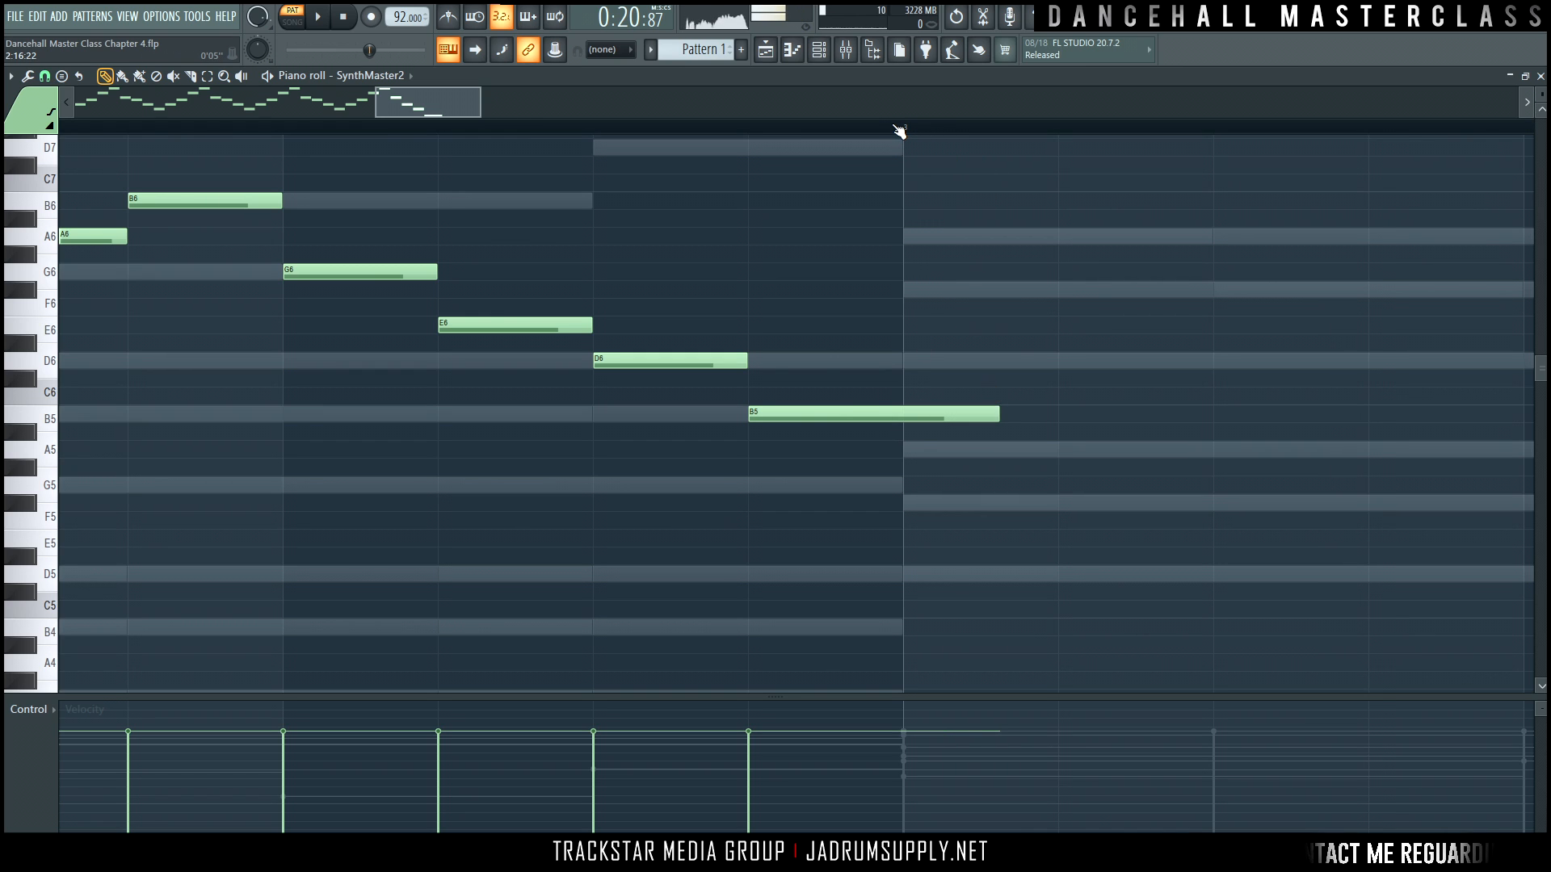
{"action": "scroll", "coordinate": [900, 131], "scroll_direction": "down", "scroll_amount": 5}
{"action": "key", "text": "ctrl+b"}
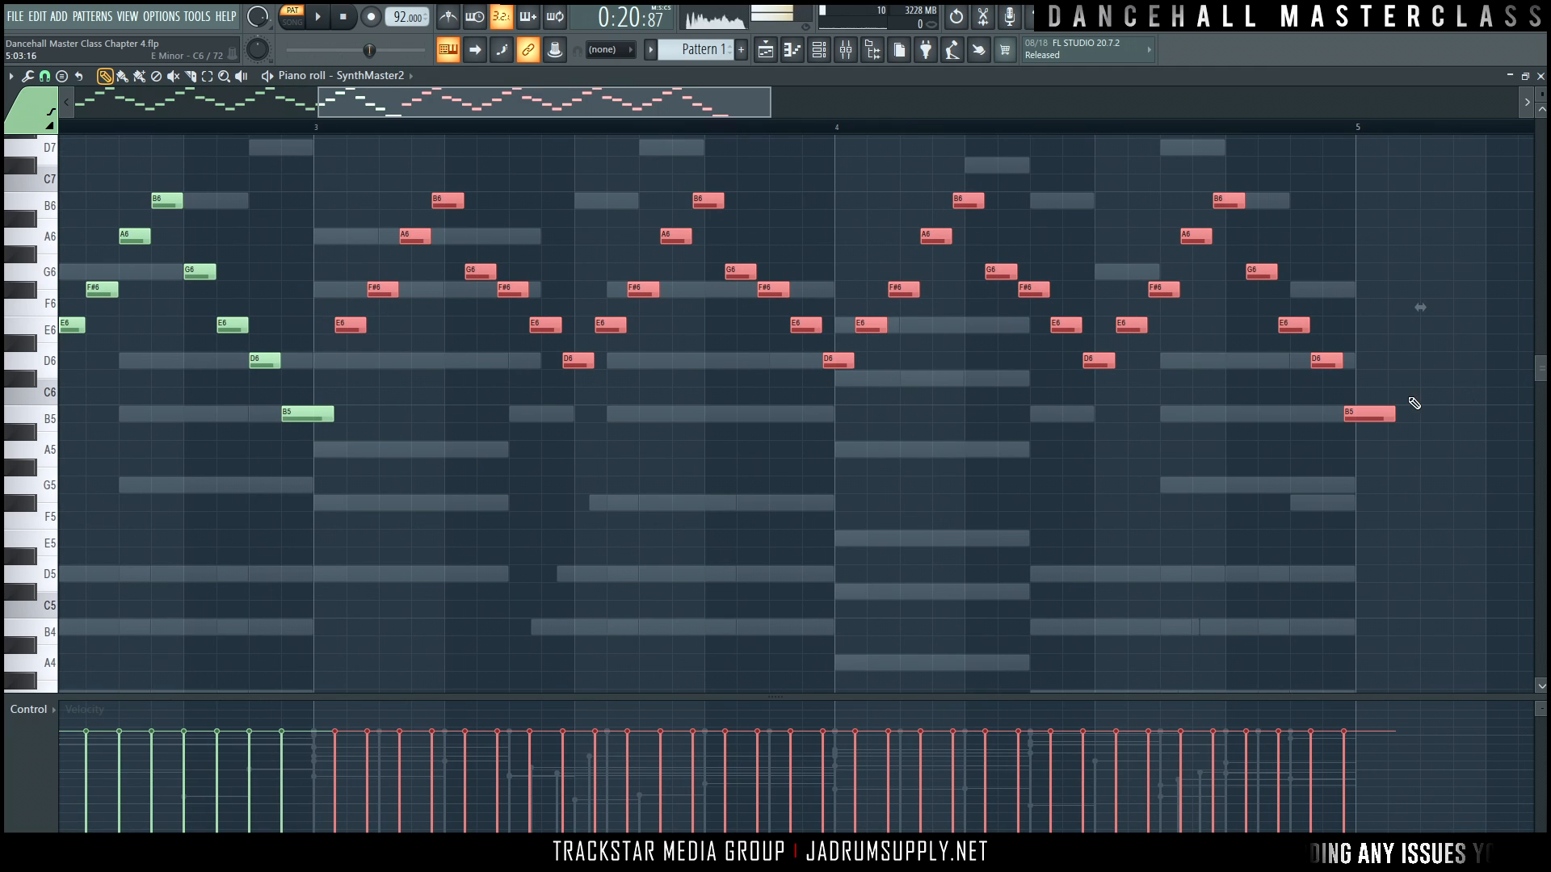
Play the shifted copy from the middle of bar 4, and undo the duplication and the lengthened B5 note.
{"action": "left_click", "coordinate": [1114, 129]}
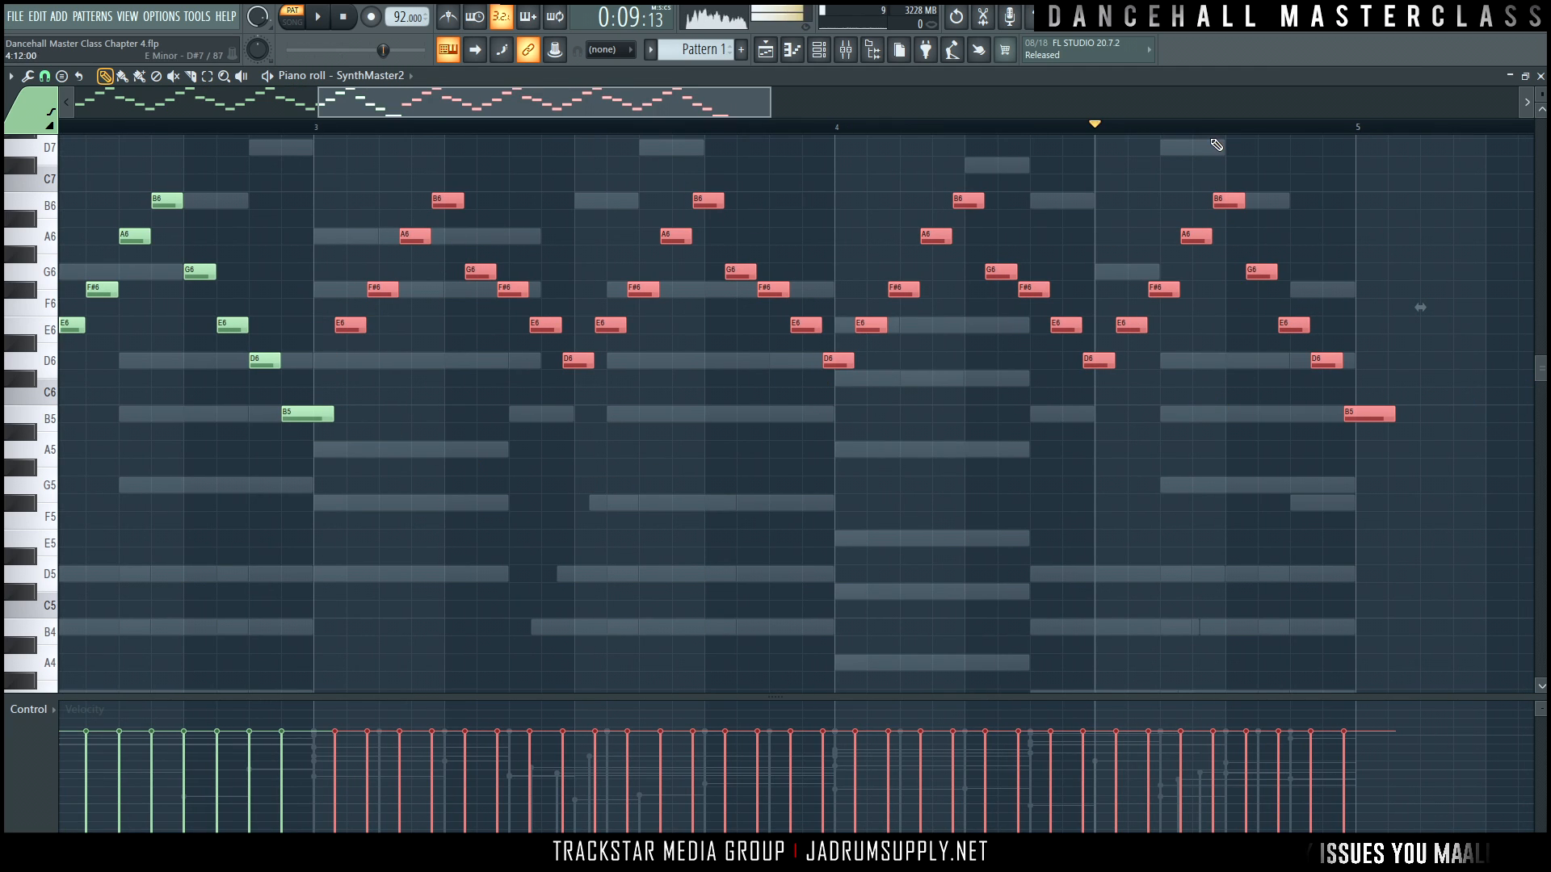
{"action": "key", "text": "space"}
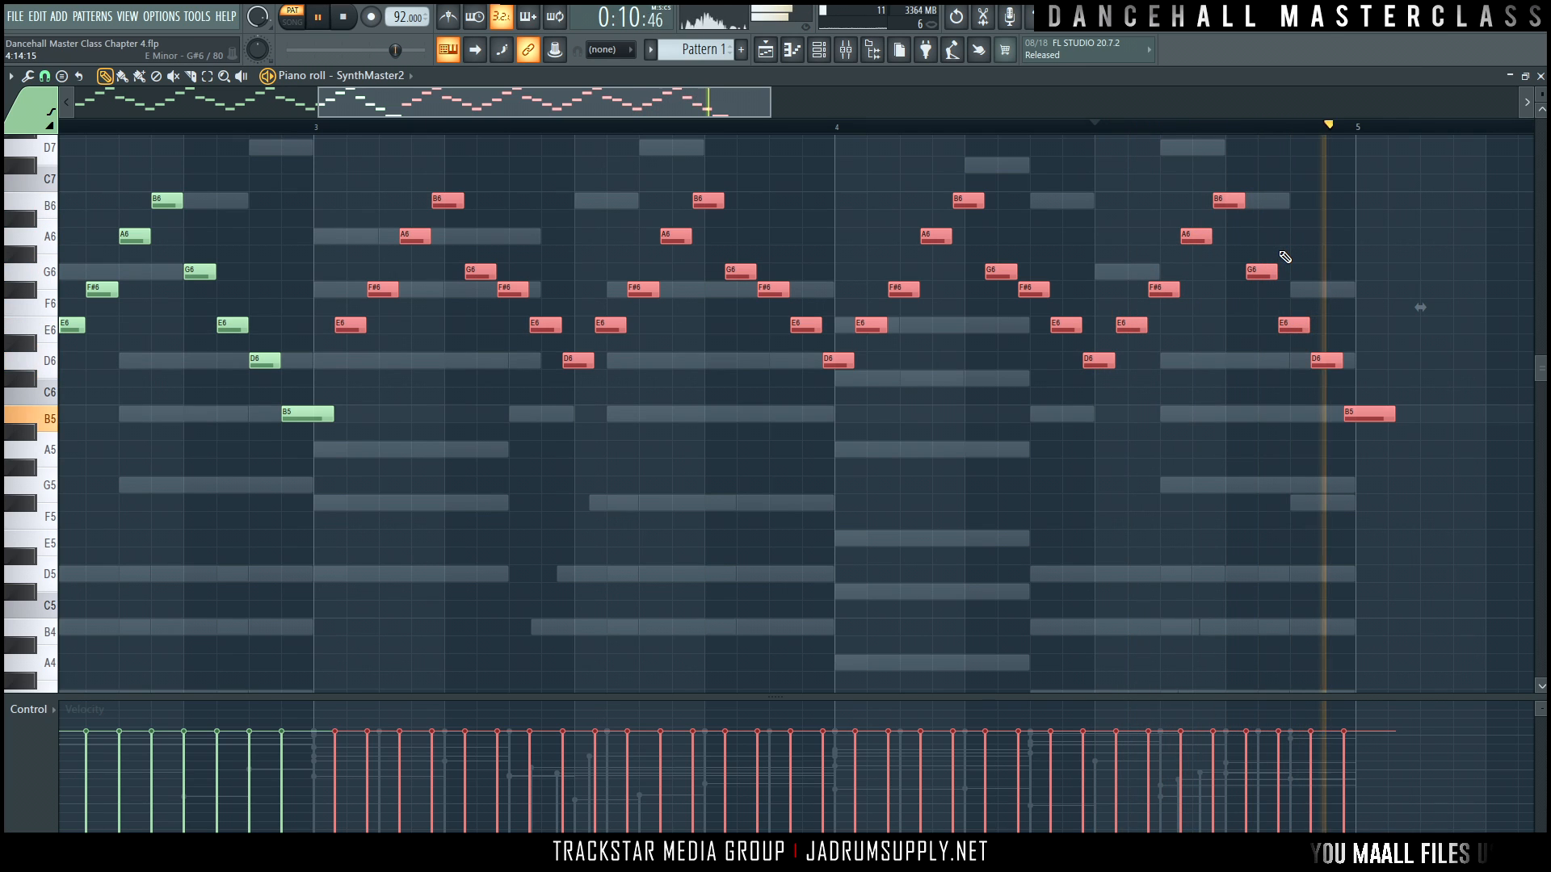
{"action": "scroll", "coordinate": [1240, 136], "scroll_direction": "down", "scroll_amount": 4}
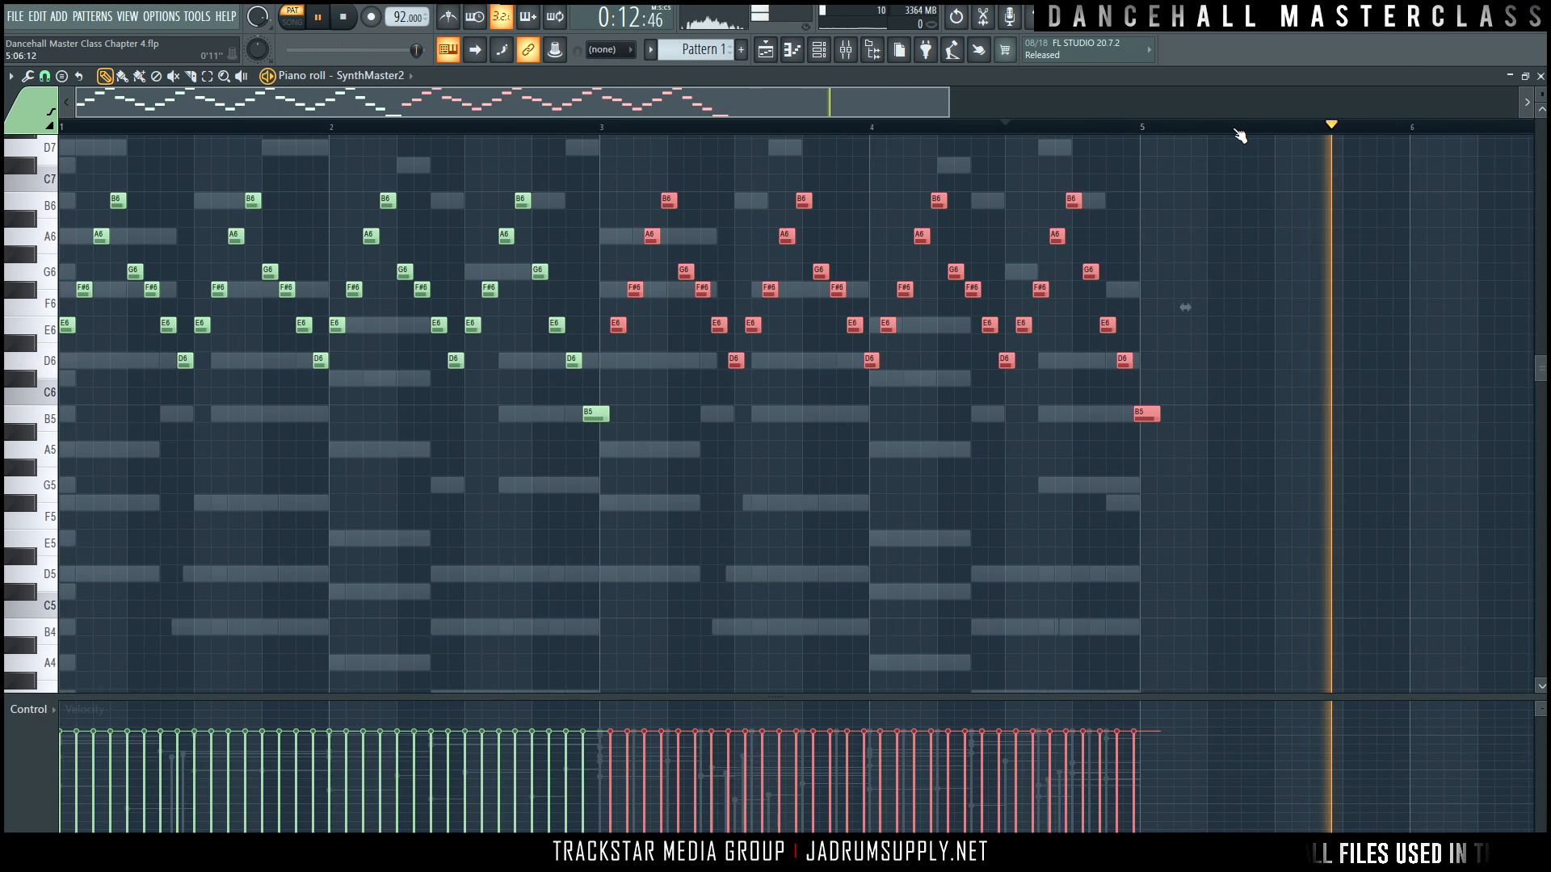
{"action": "key", "text": "space"}
{"action": "key", "text": "ctrl+z"}
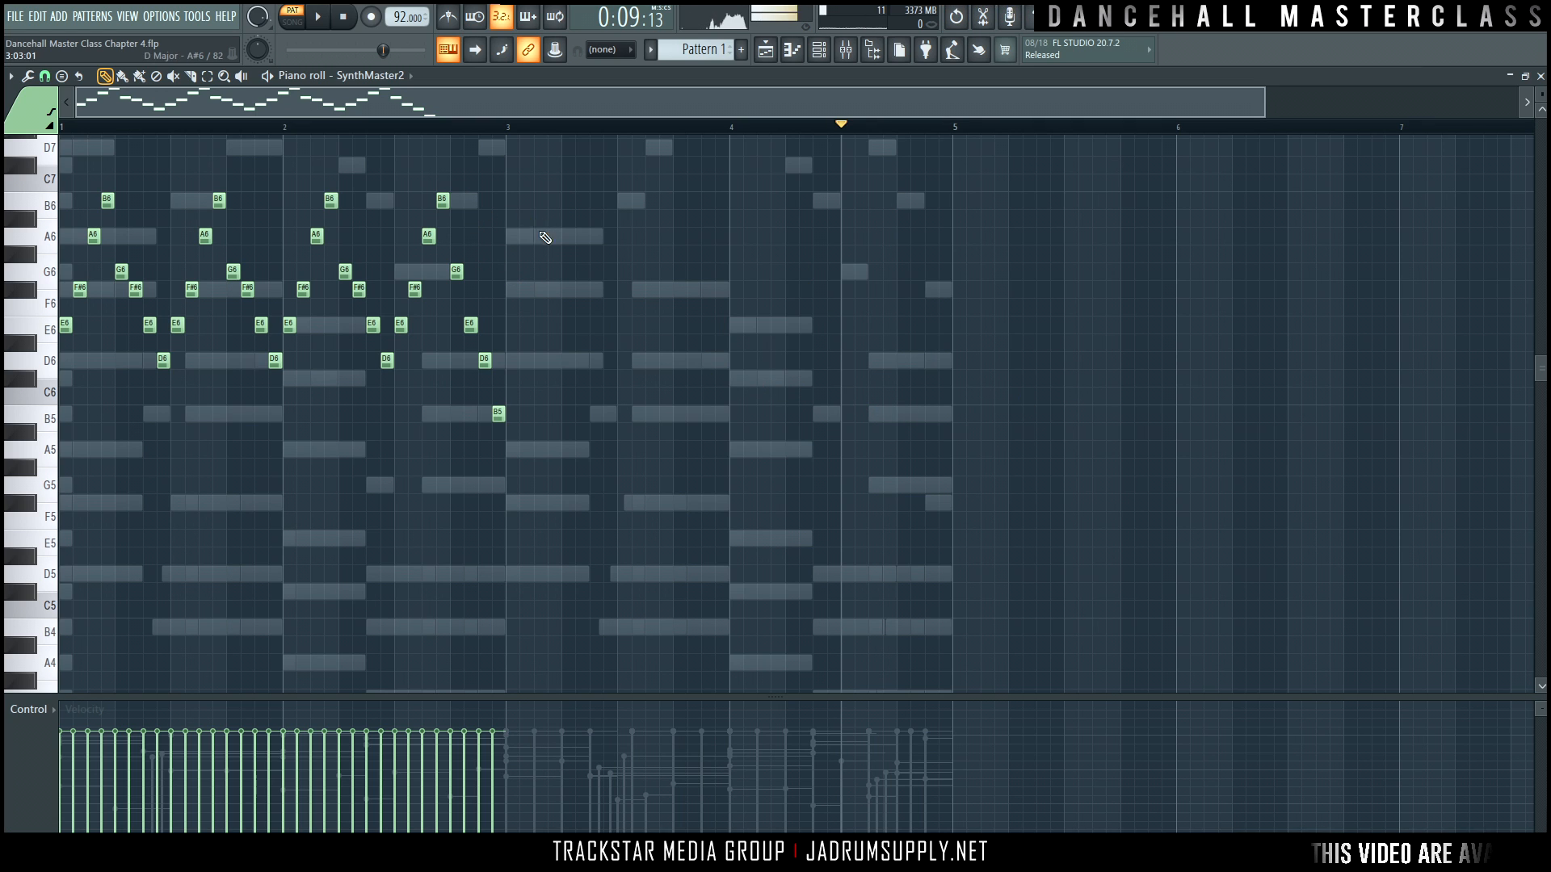
Duplicate the original two-bar melody into bars 3 and 4 and play it from the middle of bar 4.
{"action": "scroll", "coordinate": [486, 109], "scroll_direction": "up", "scroll_amount": 4}
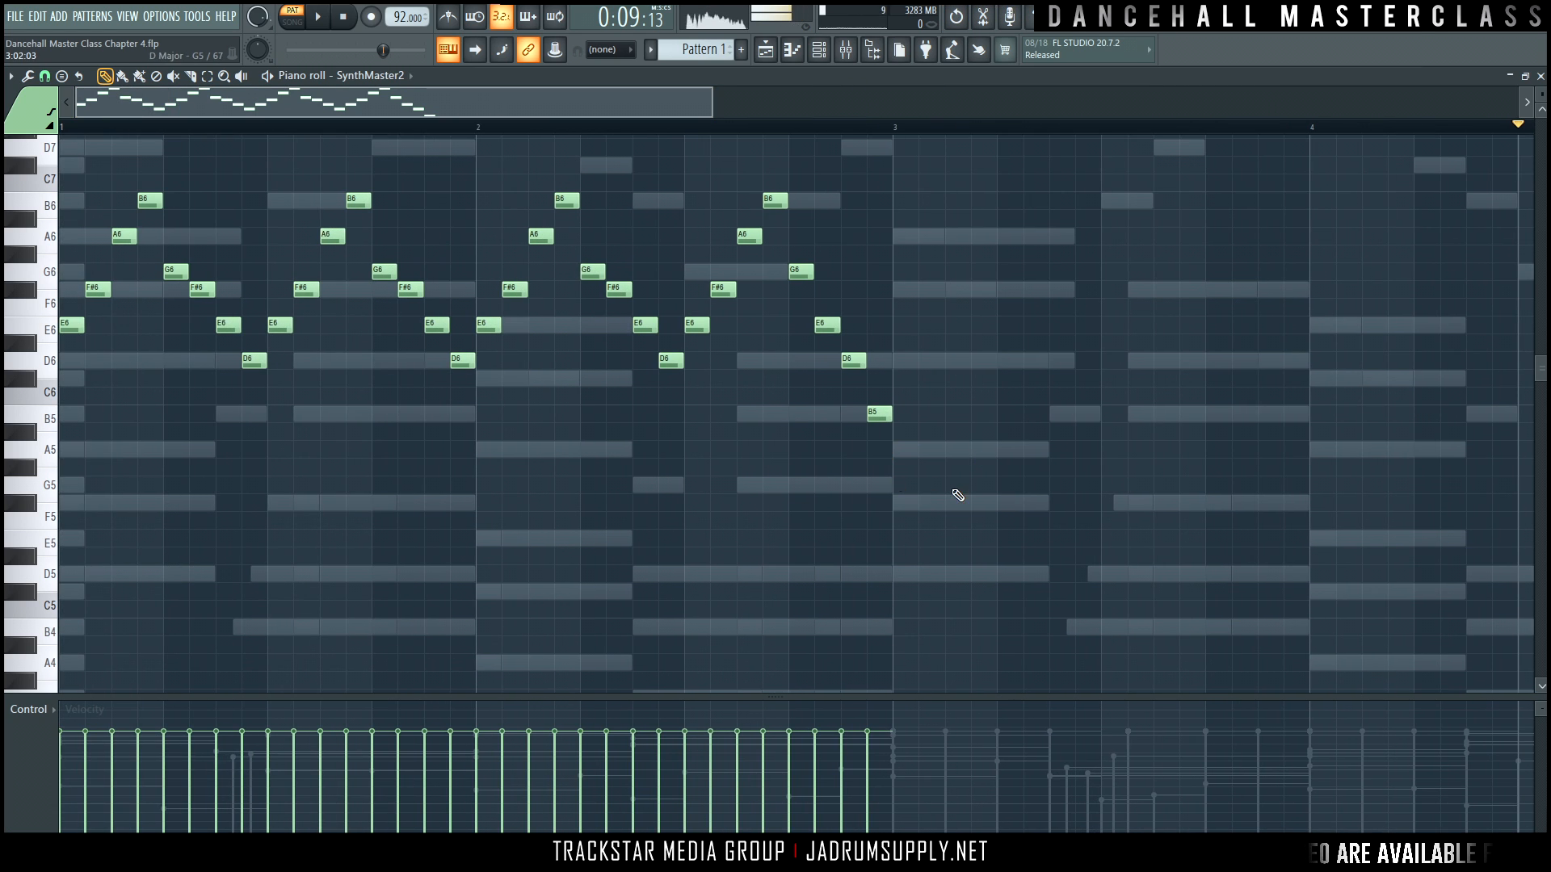
{"action": "scroll", "coordinate": [1413, 305], "scroll_direction": "right", "scroll_amount": 3}
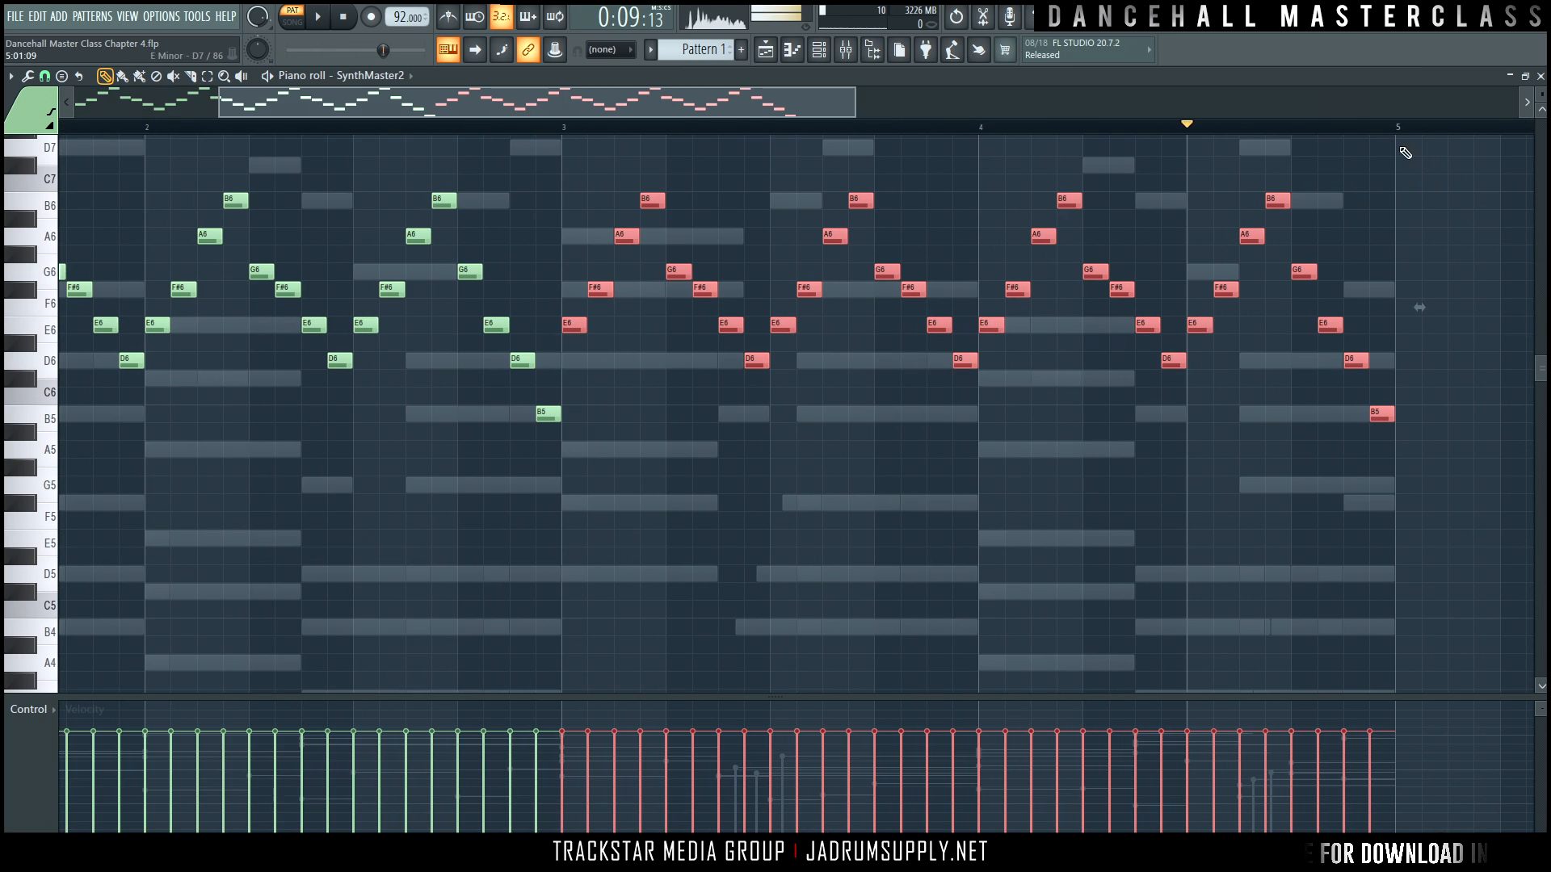
{"action": "key", "text": "space"}
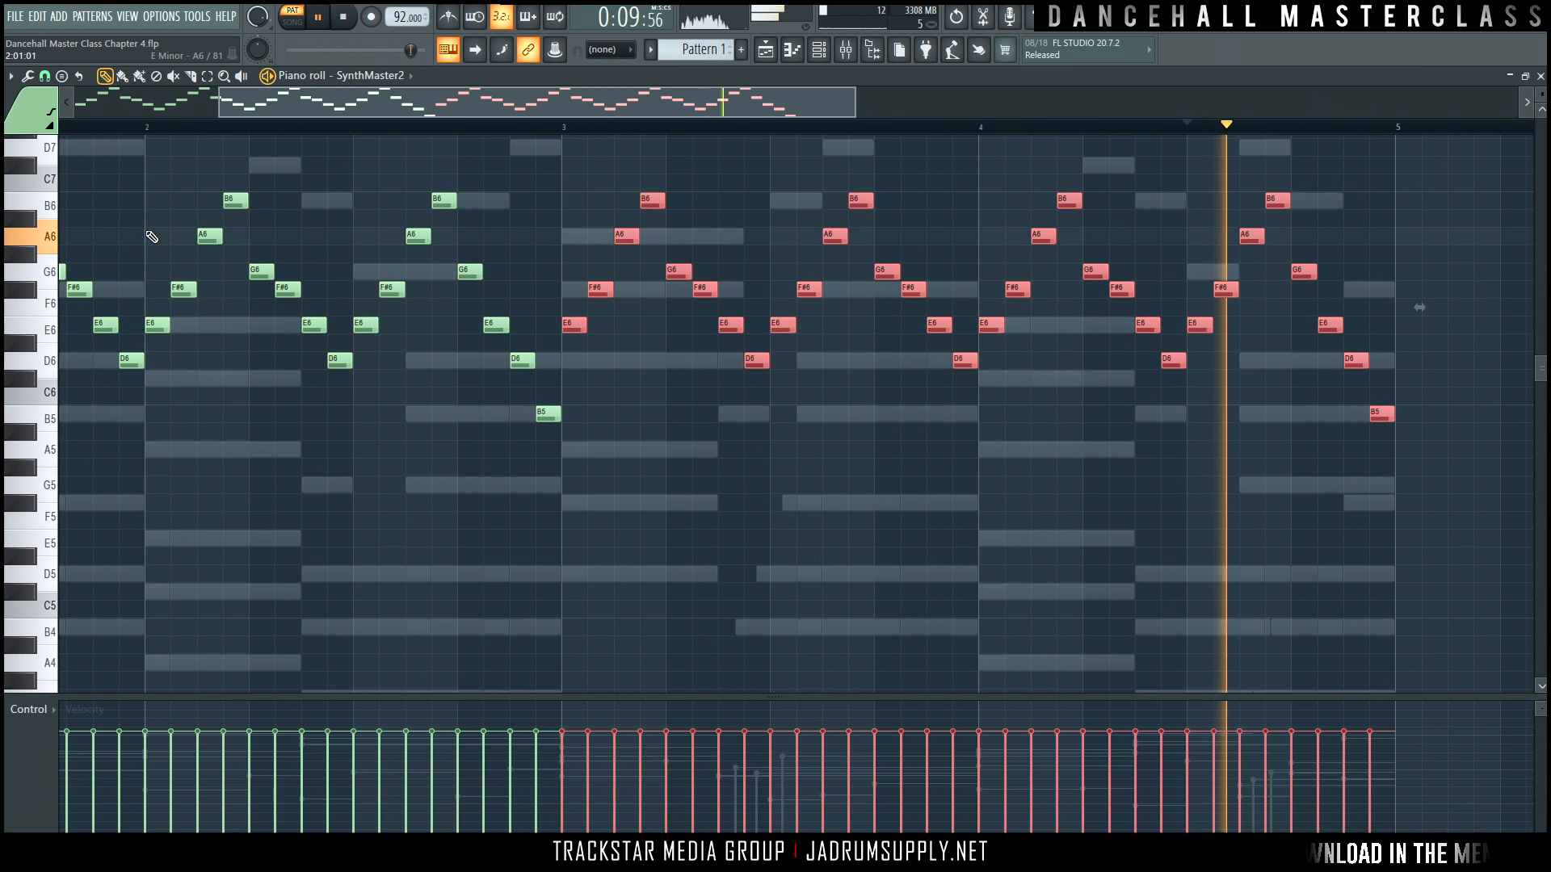
{"action": "key", "text": "space"}
Show the channel rack, return to the piano roll with the notes deselected, and play the four-bar melody.
{"action": "left_click", "coordinate": [820, 51]}
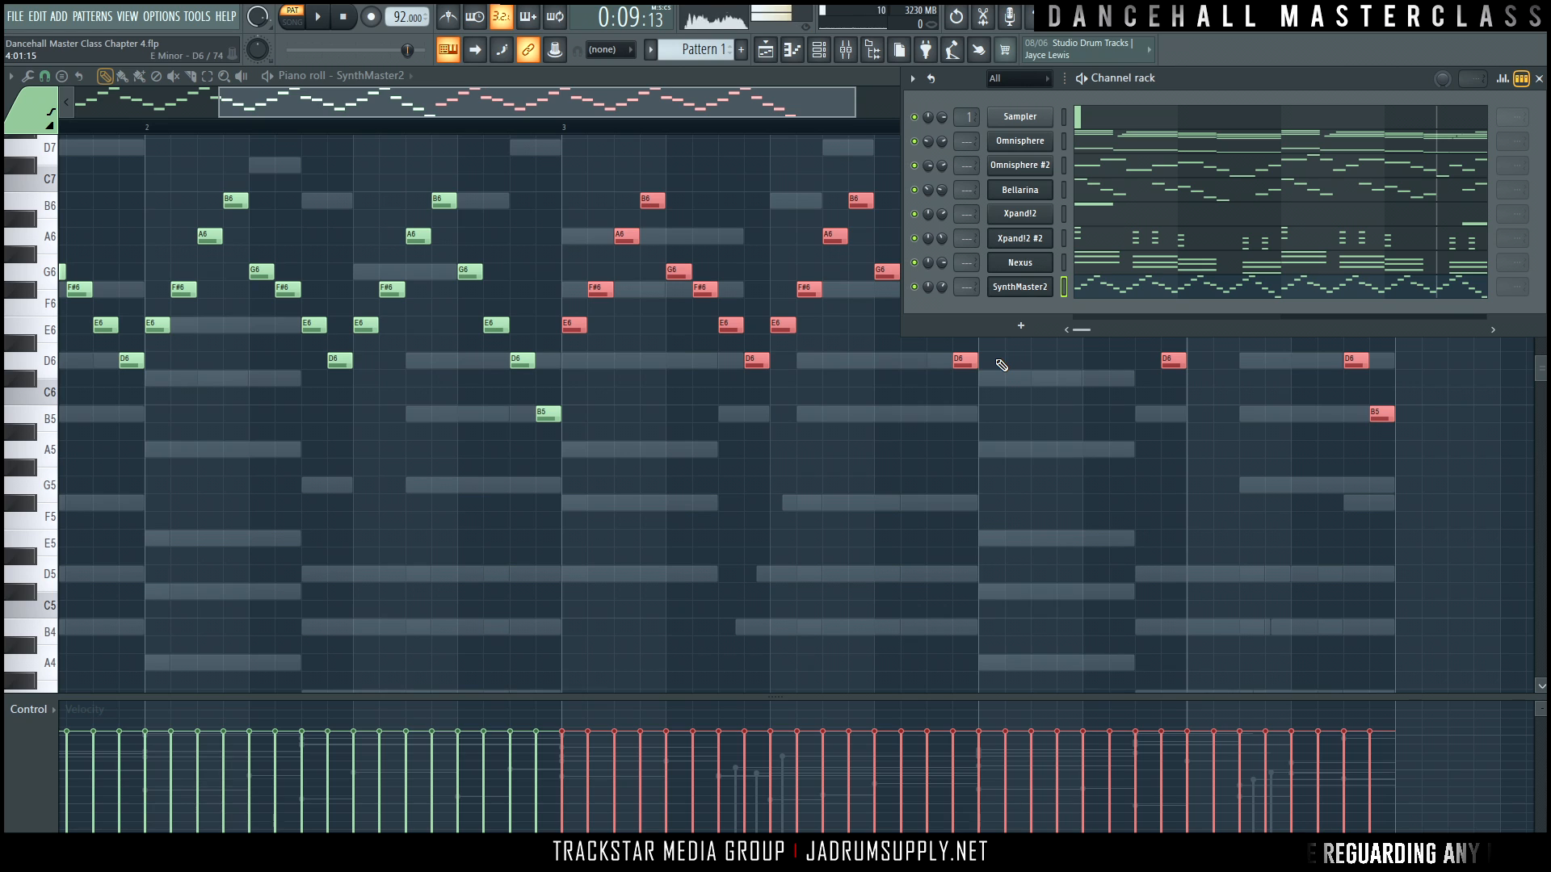
{"action": "key", "text": "space"}
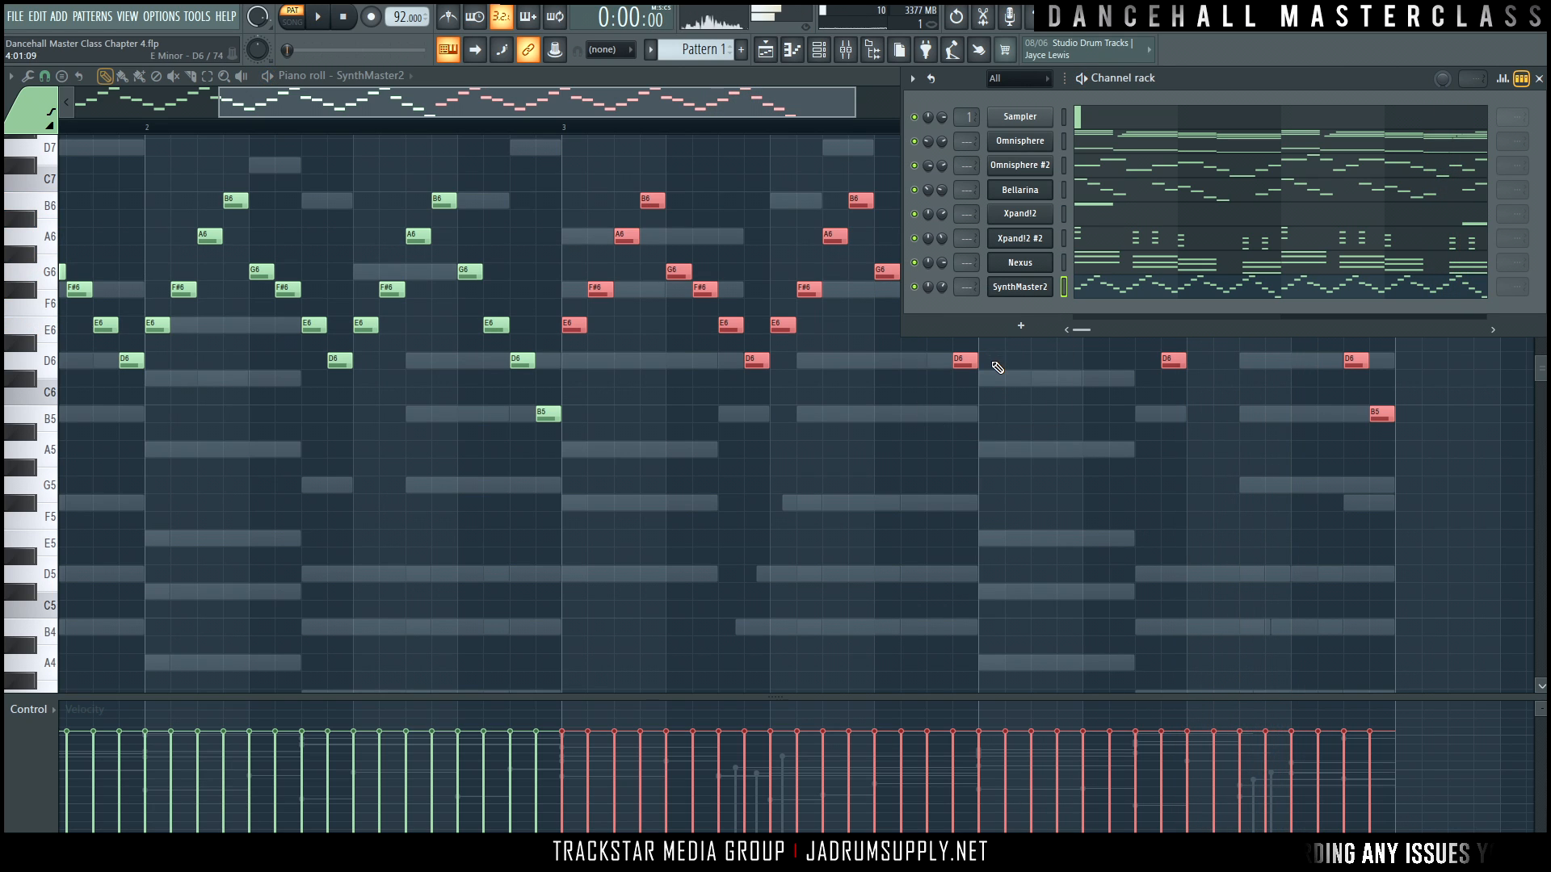
{"action": "left_click", "coordinate": [934, 458]}
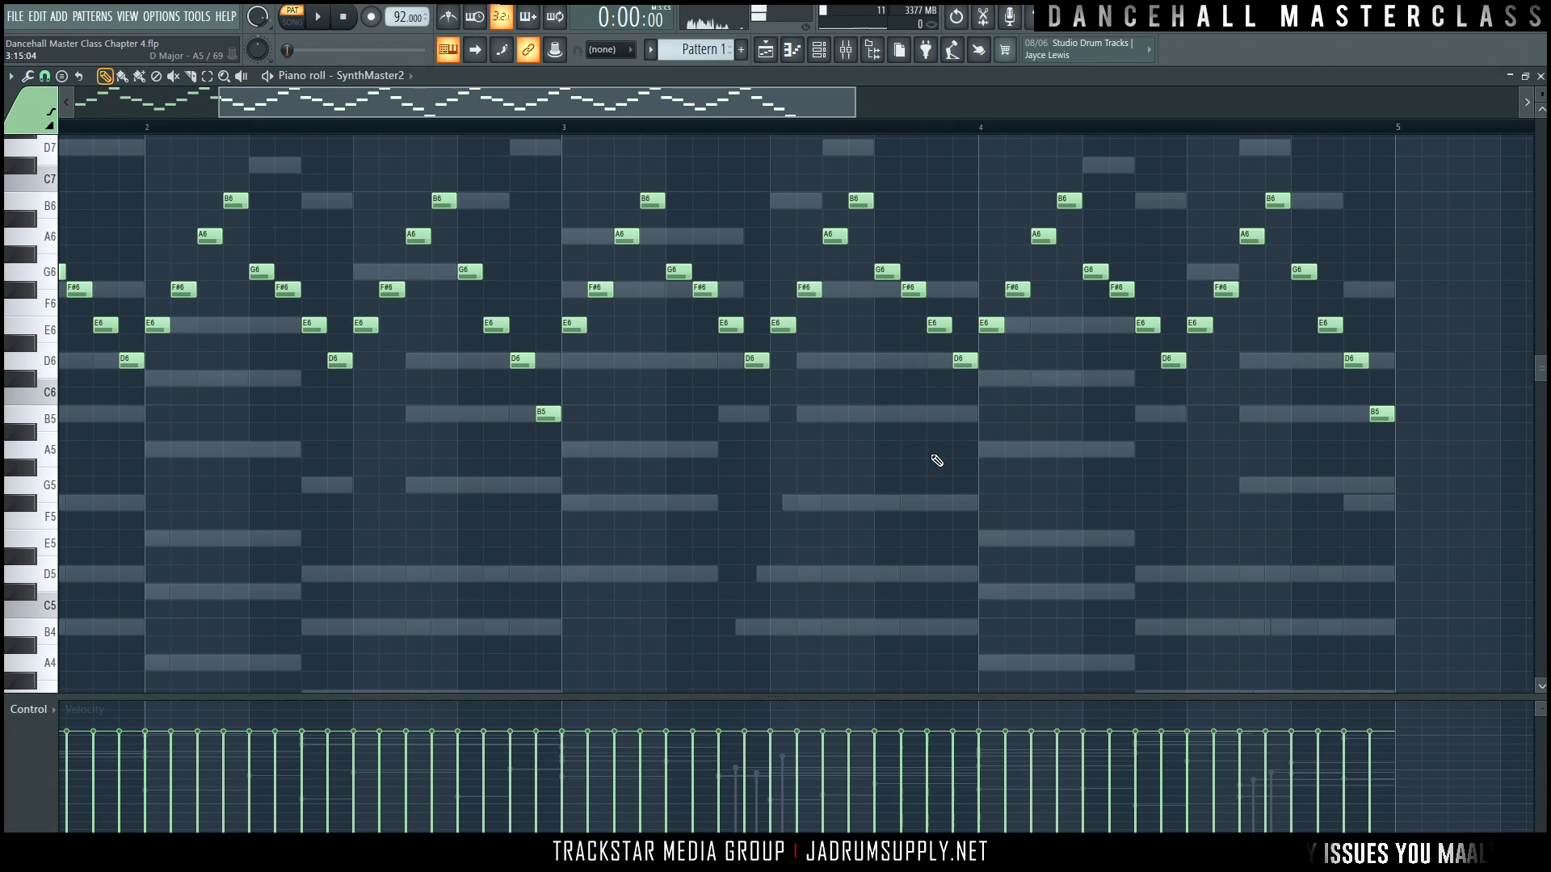
{"action": "key", "text": "space"}
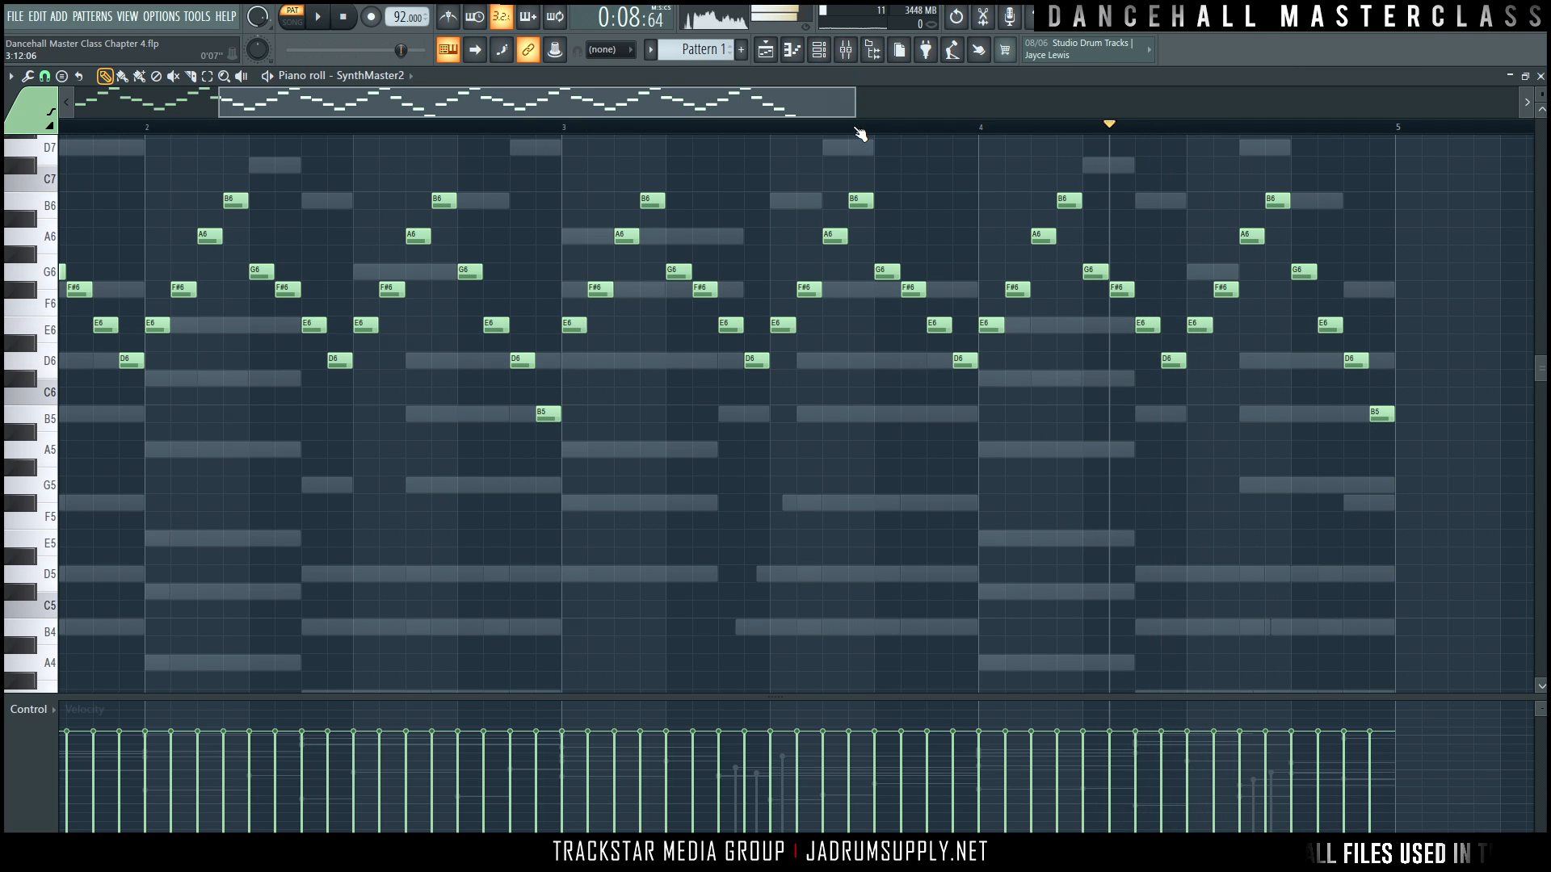
{"action": "key", "text": "space"}
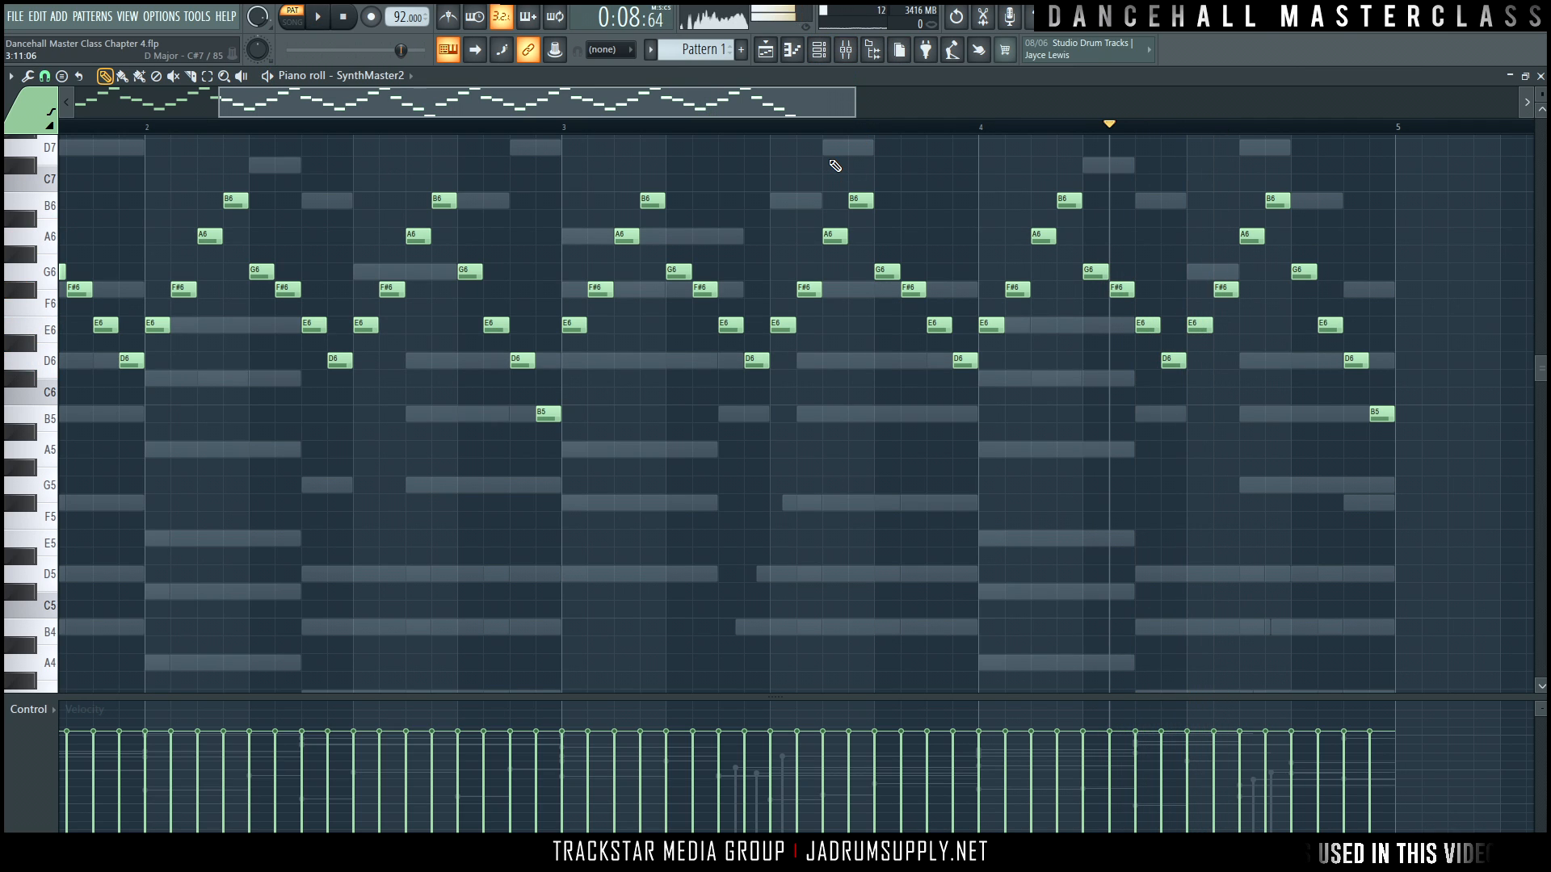
{"action": "key", "text": "space"}
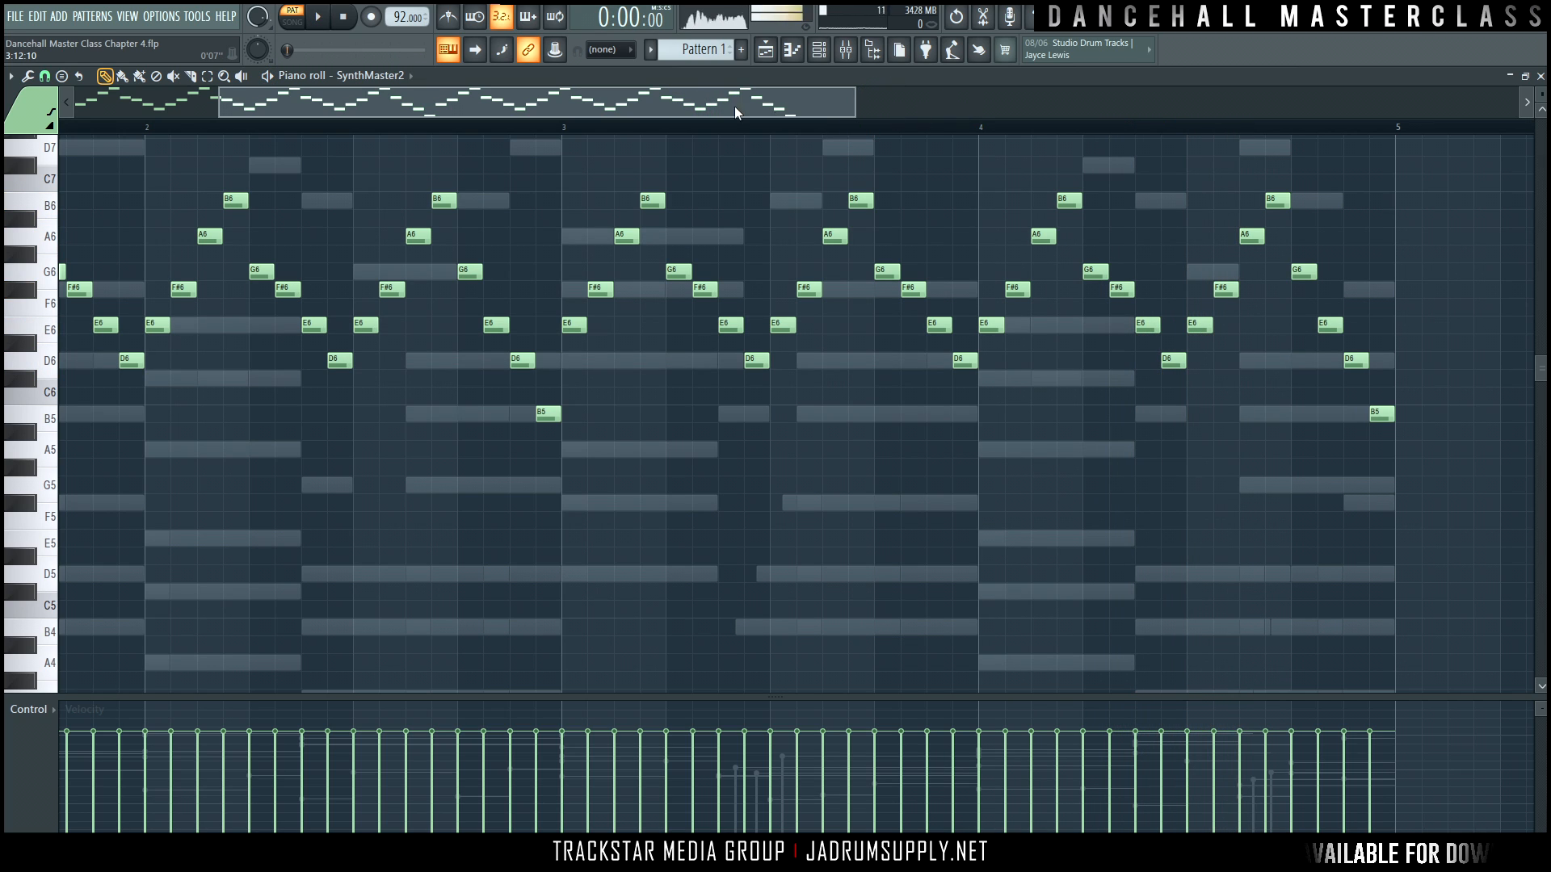
Show all four bars of the melody and play it from around the middle of bar 3.
{"action": "left_click_drag", "start_coordinate": [636, 100], "coordinate": [374, 138]}
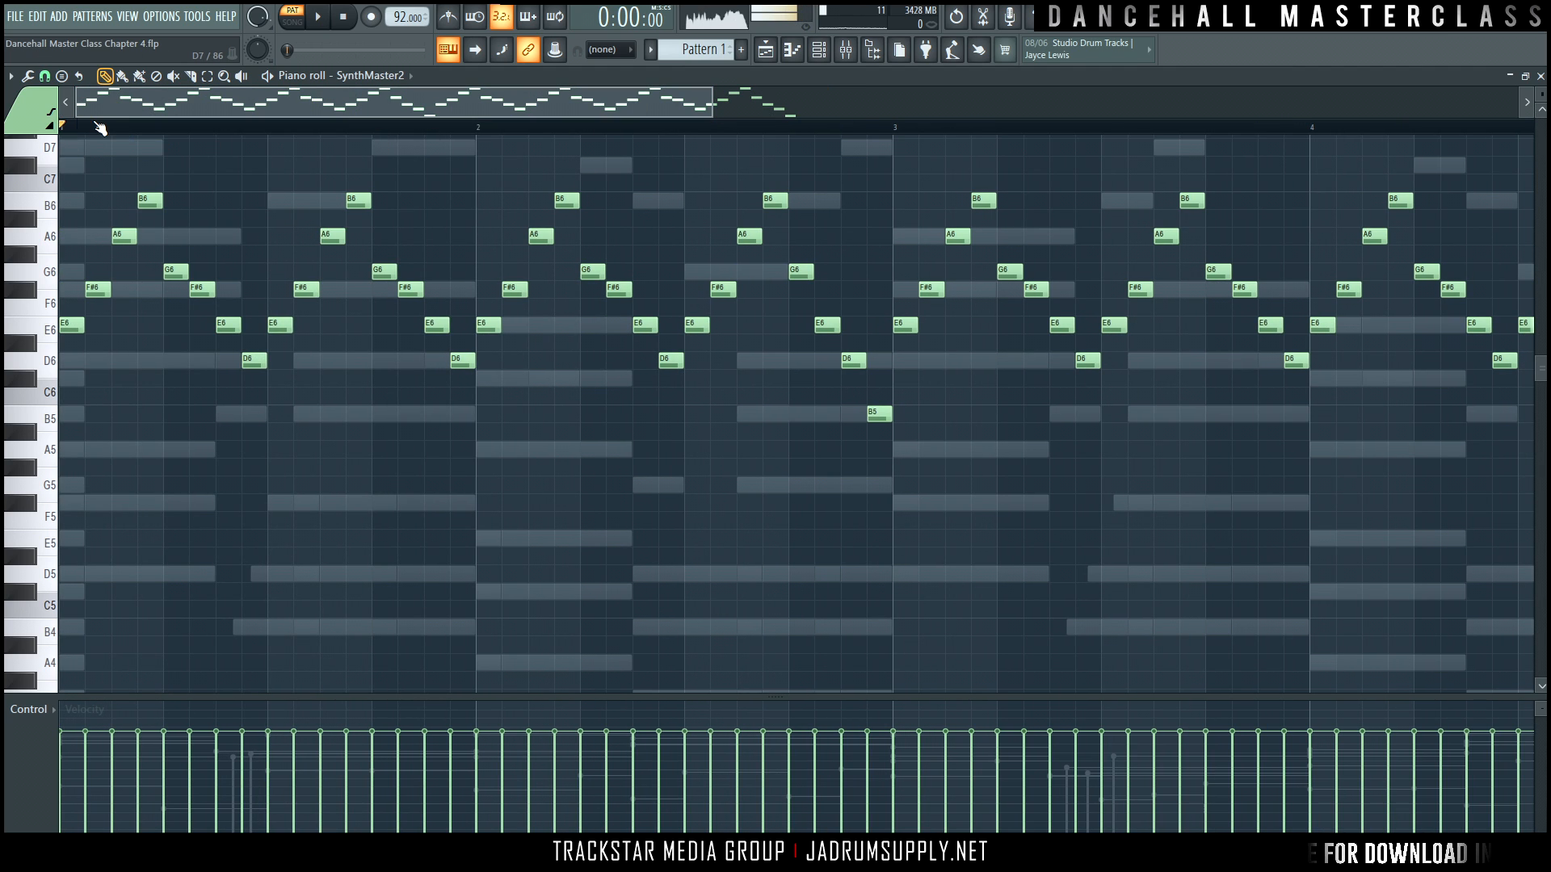
{"action": "scroll", "coordinate": [95, 125], "scroll_direction": "down", "scroll_amount": 3}
{"action": "left_click", "coordinate": [600, 126]}
{"action": "key", "text": "space"}
{"action": "key", "text": "space"}
{"action": "key", "text": "space"}
{"action": "key", "text": "space"}
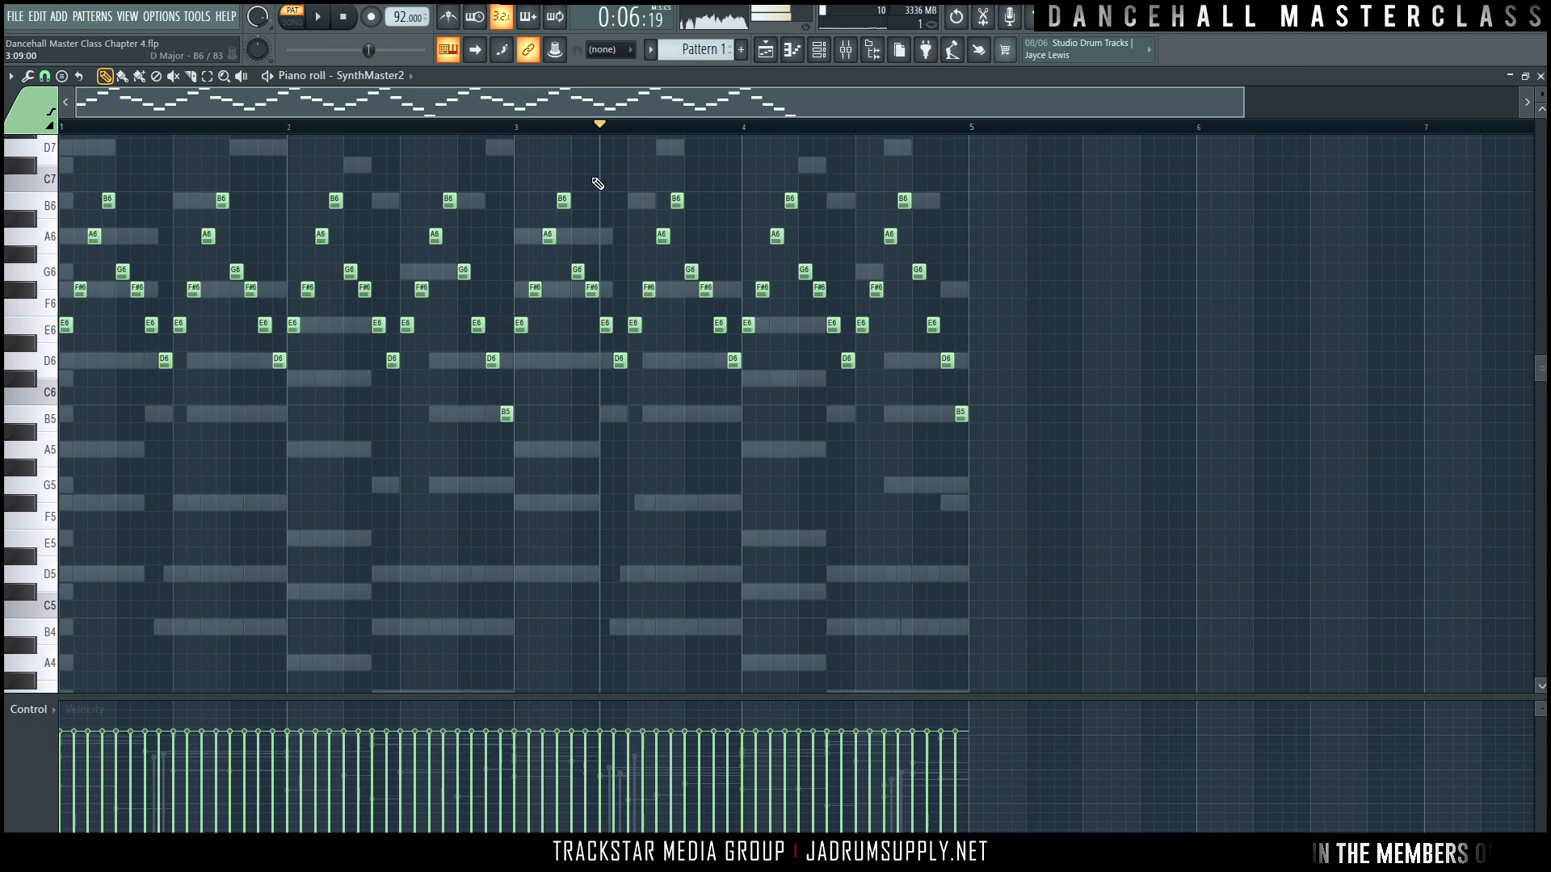
{"action": "left_click", "coordinate": [346, 21]}
{"action": "left_click", "coordinate": [635, 130]}
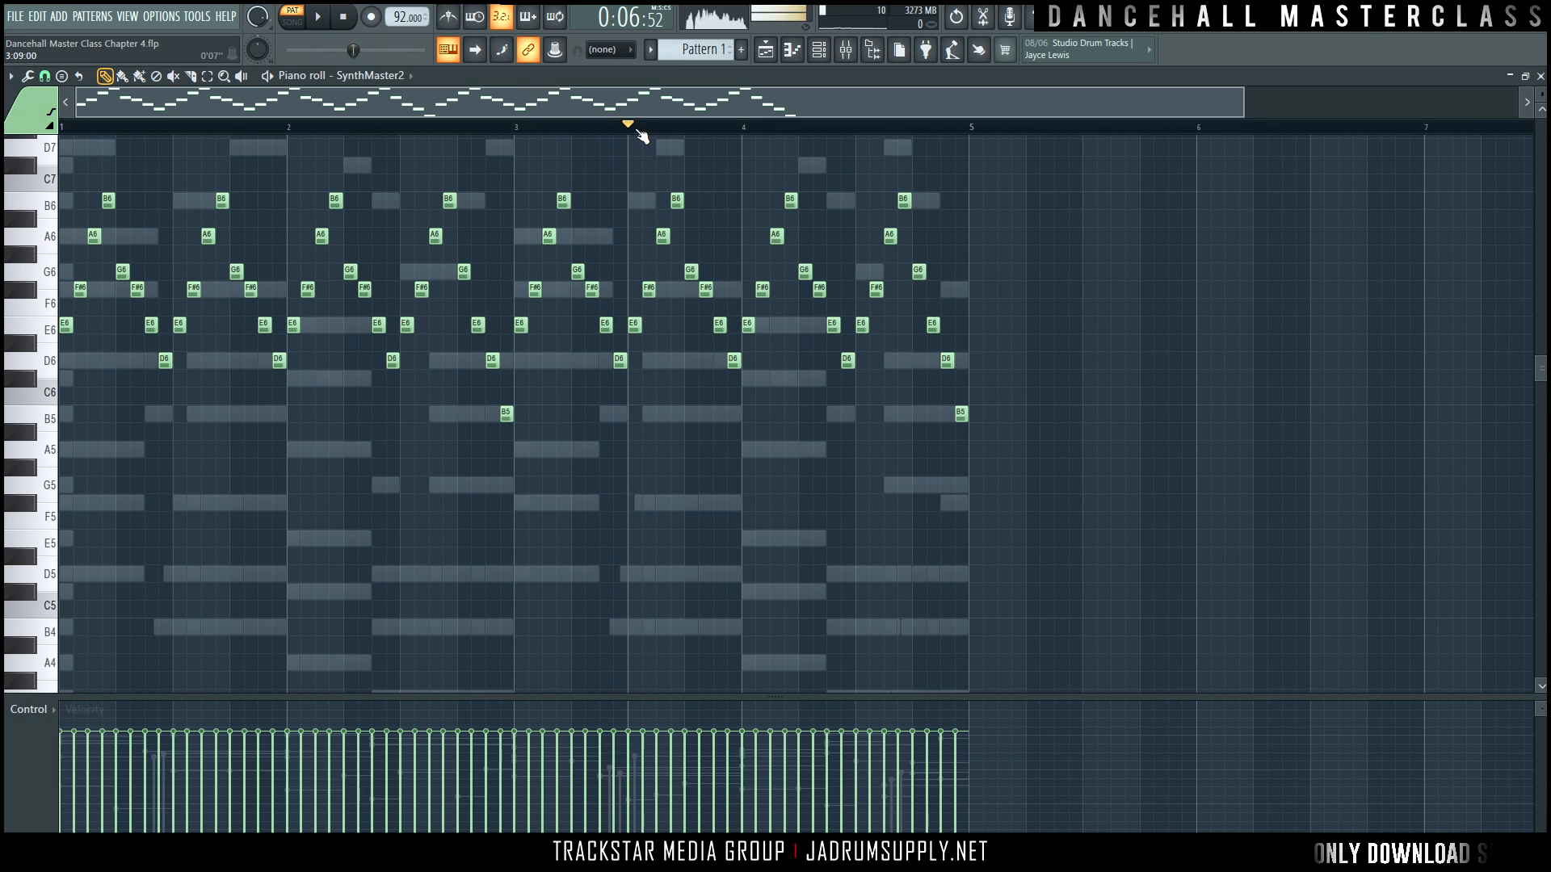
{"action": "key", "text": "space"}
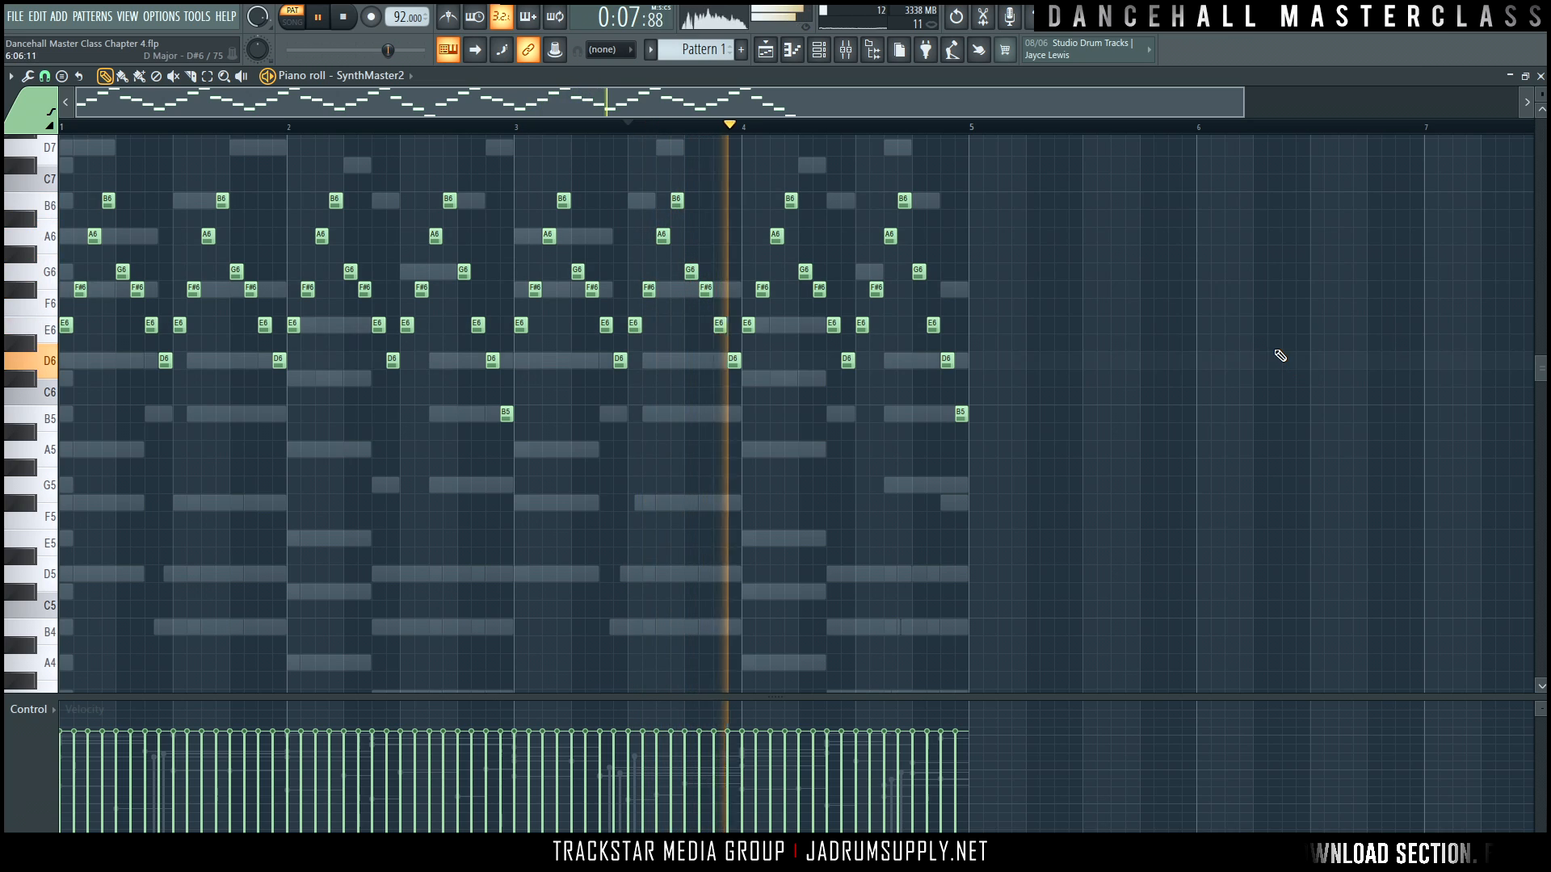
Turn down the SynthMaster2 channel's volume in the channel rack while the pattern plays, and stop playback.
{"action": "key", "text": "space"}
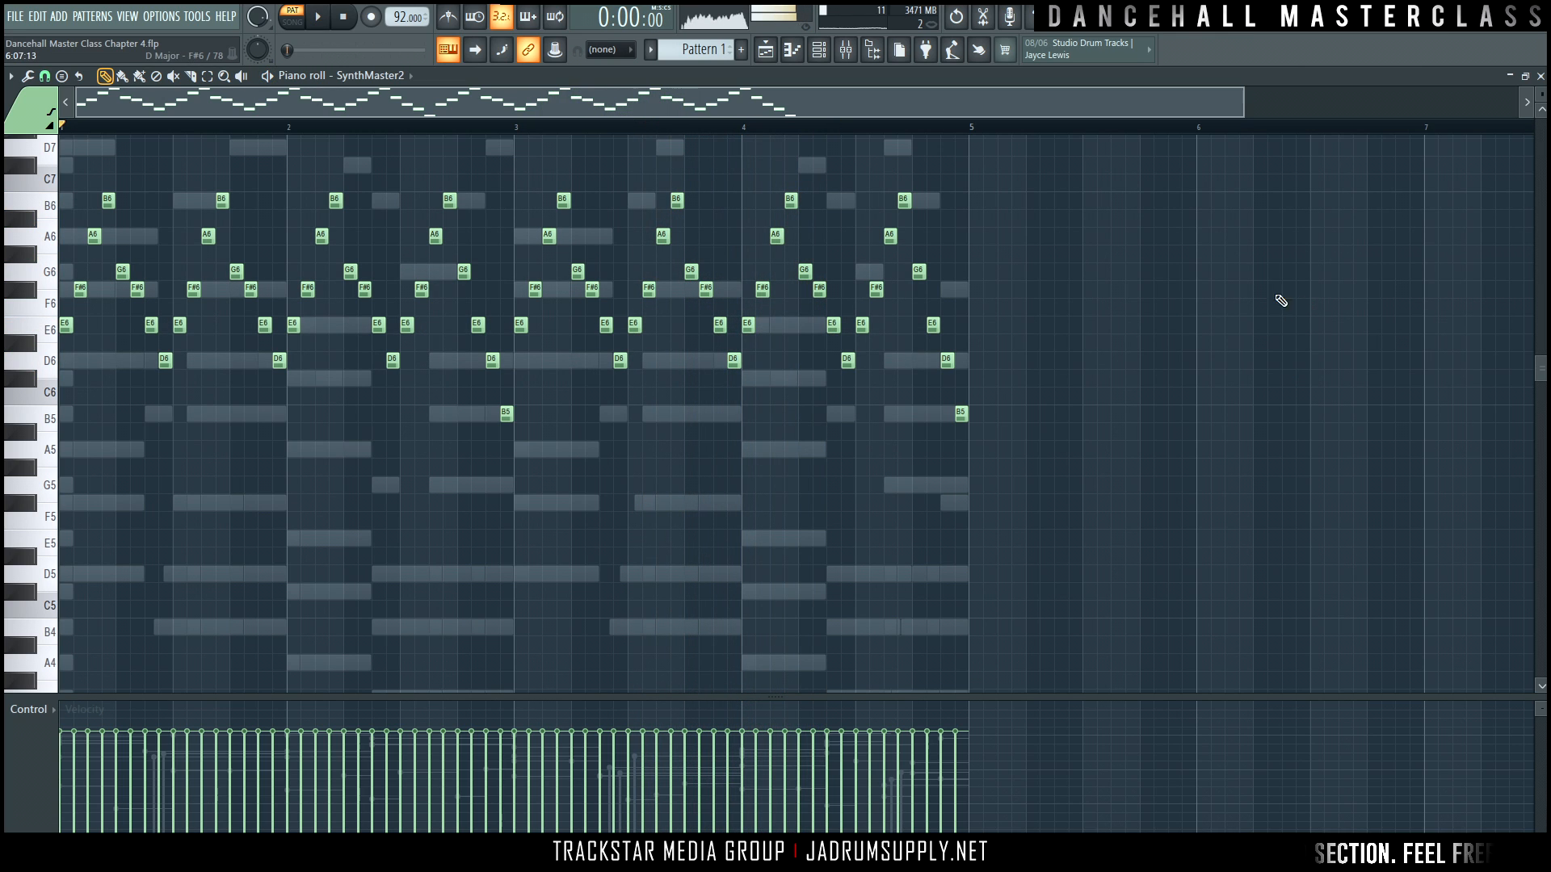
{"action": "left_click", "coordinate": [818, 49]}
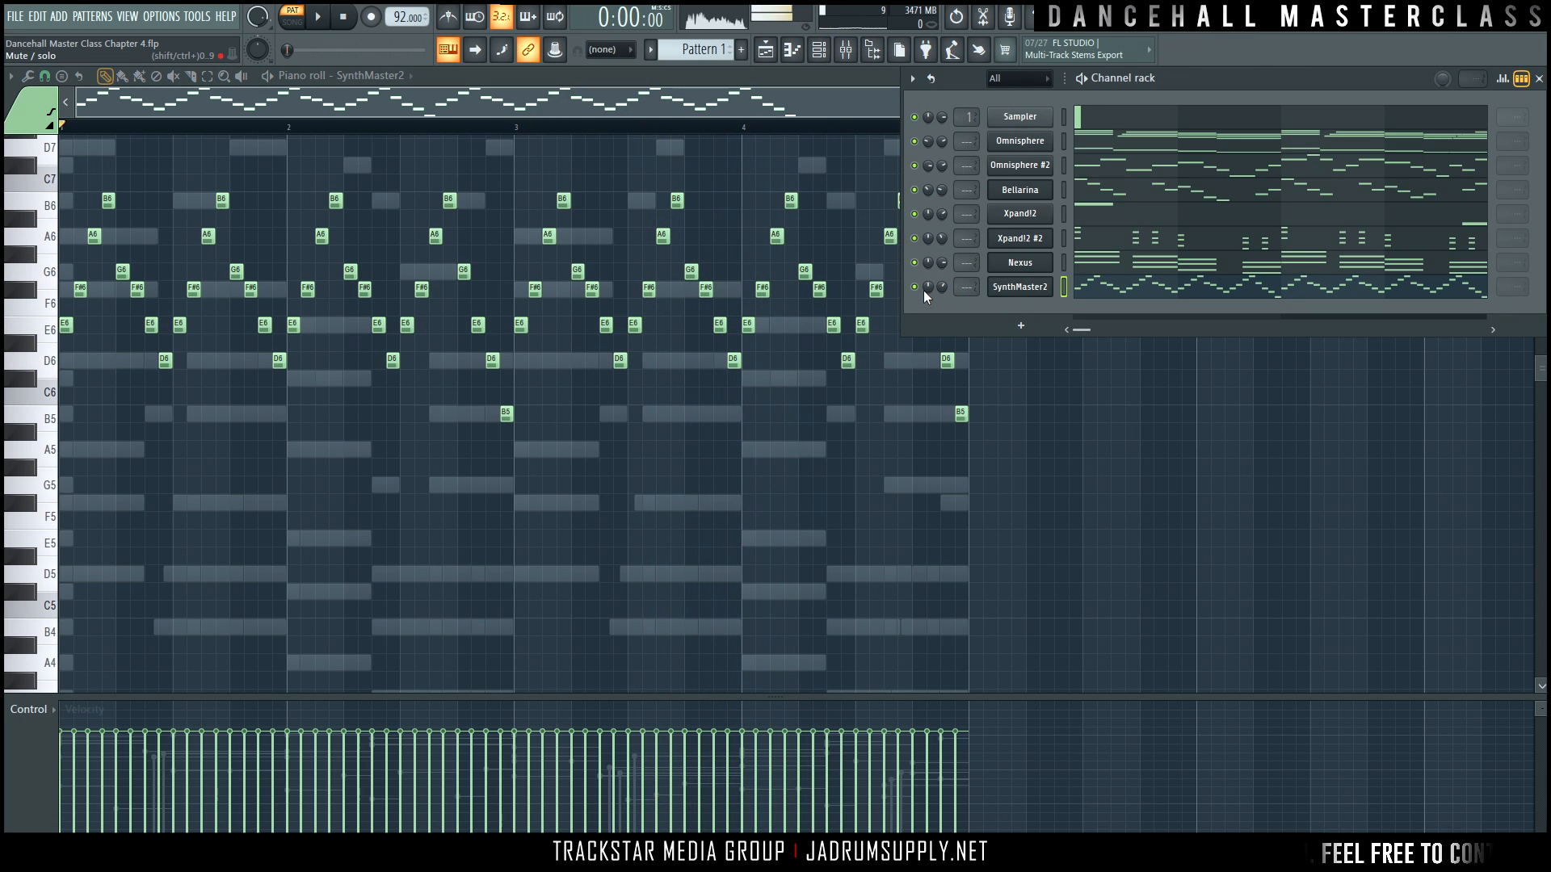
{"action": "key", "text": "space"}
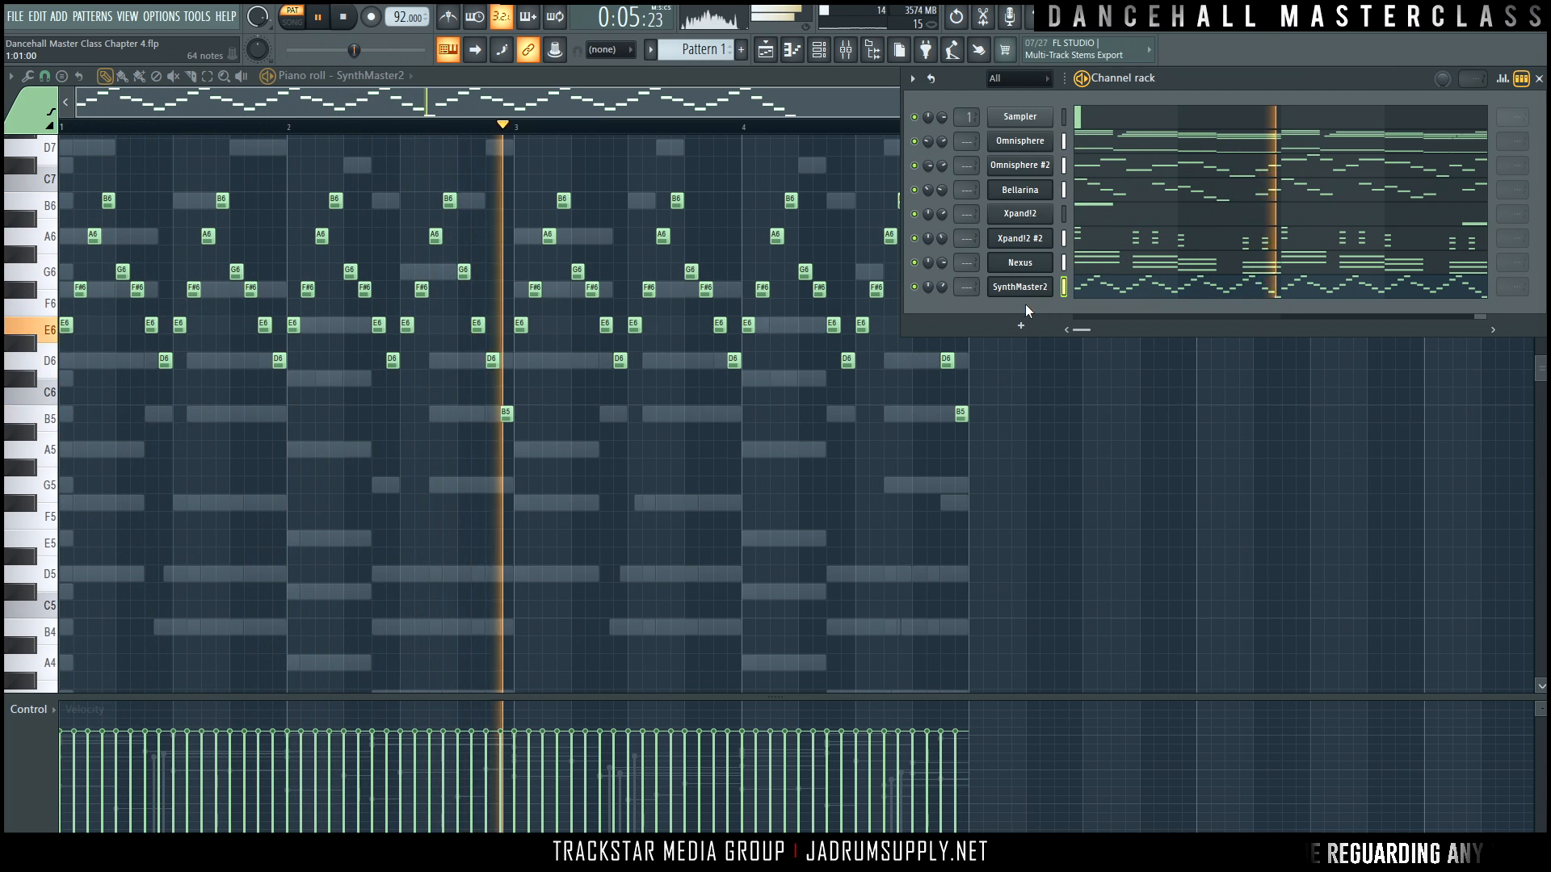
{"action": "left_click_drag", "start_coordinate": [942, 287], "coordinate": [942, 309]}
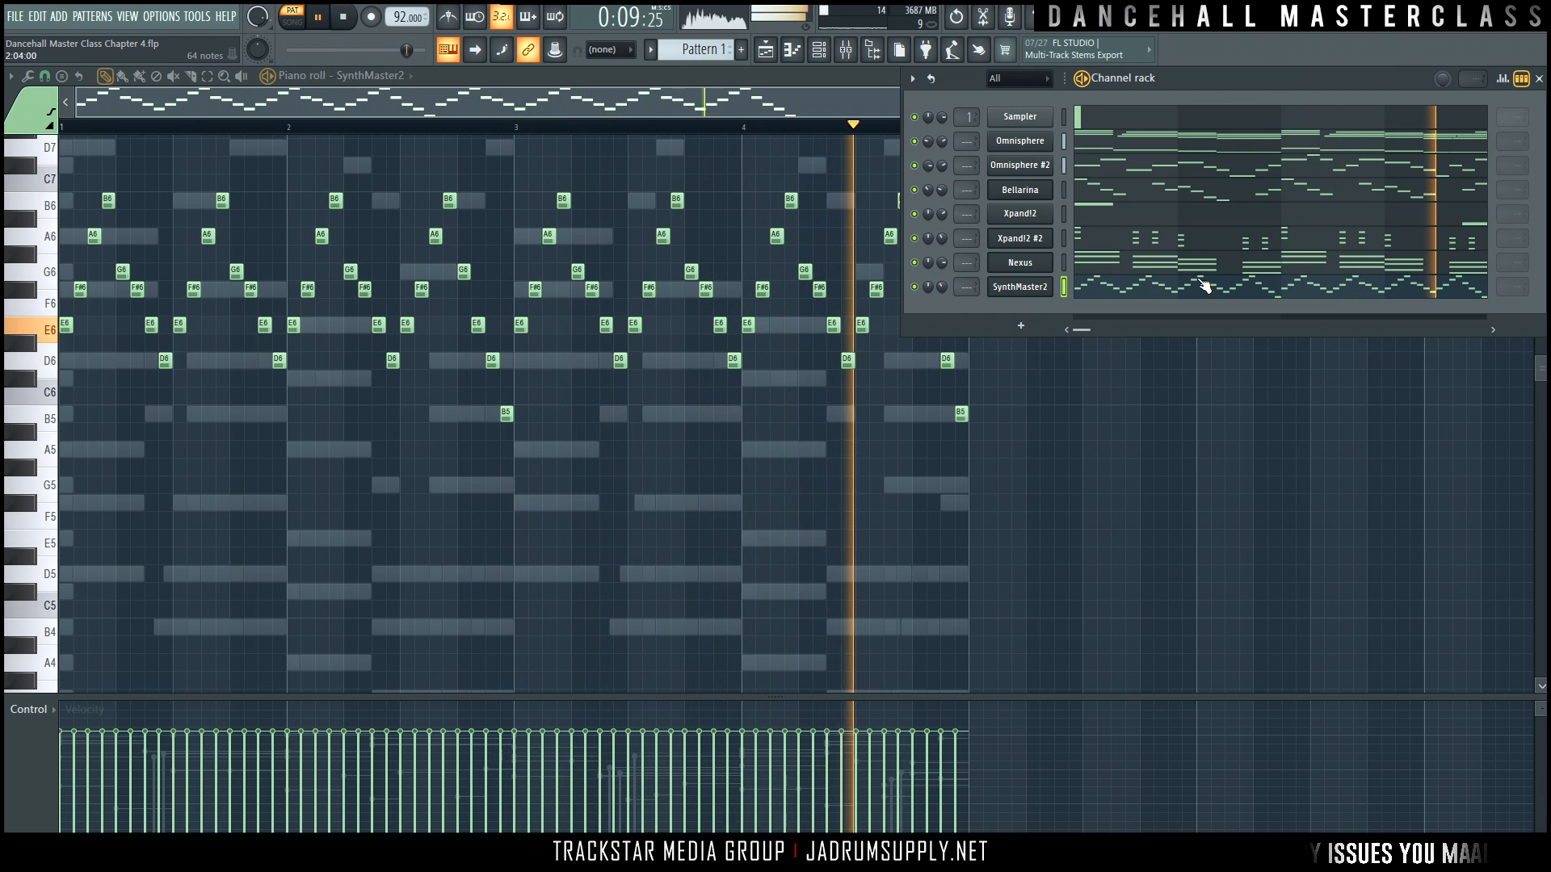
{"action": "key", "text": "space"}
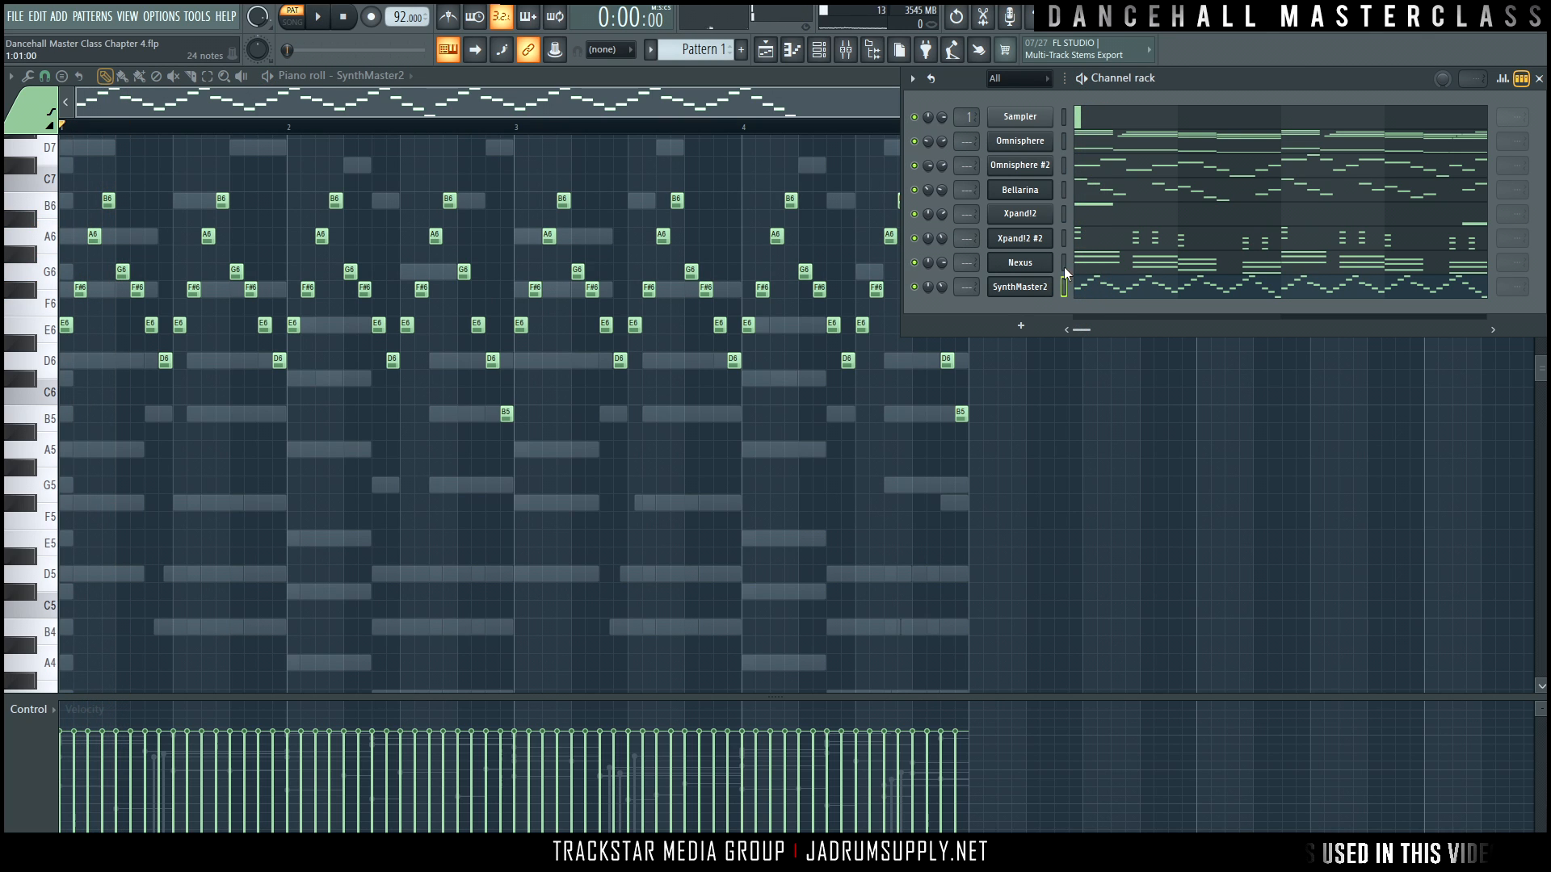
Copy all the Nexus chords with their gaps closed by the articulator, and restore the original note lengths in Nexus.
{"action": "left_click", "coordinate": [1086, 263]}
{"action": "key", "text": "alt+l"}
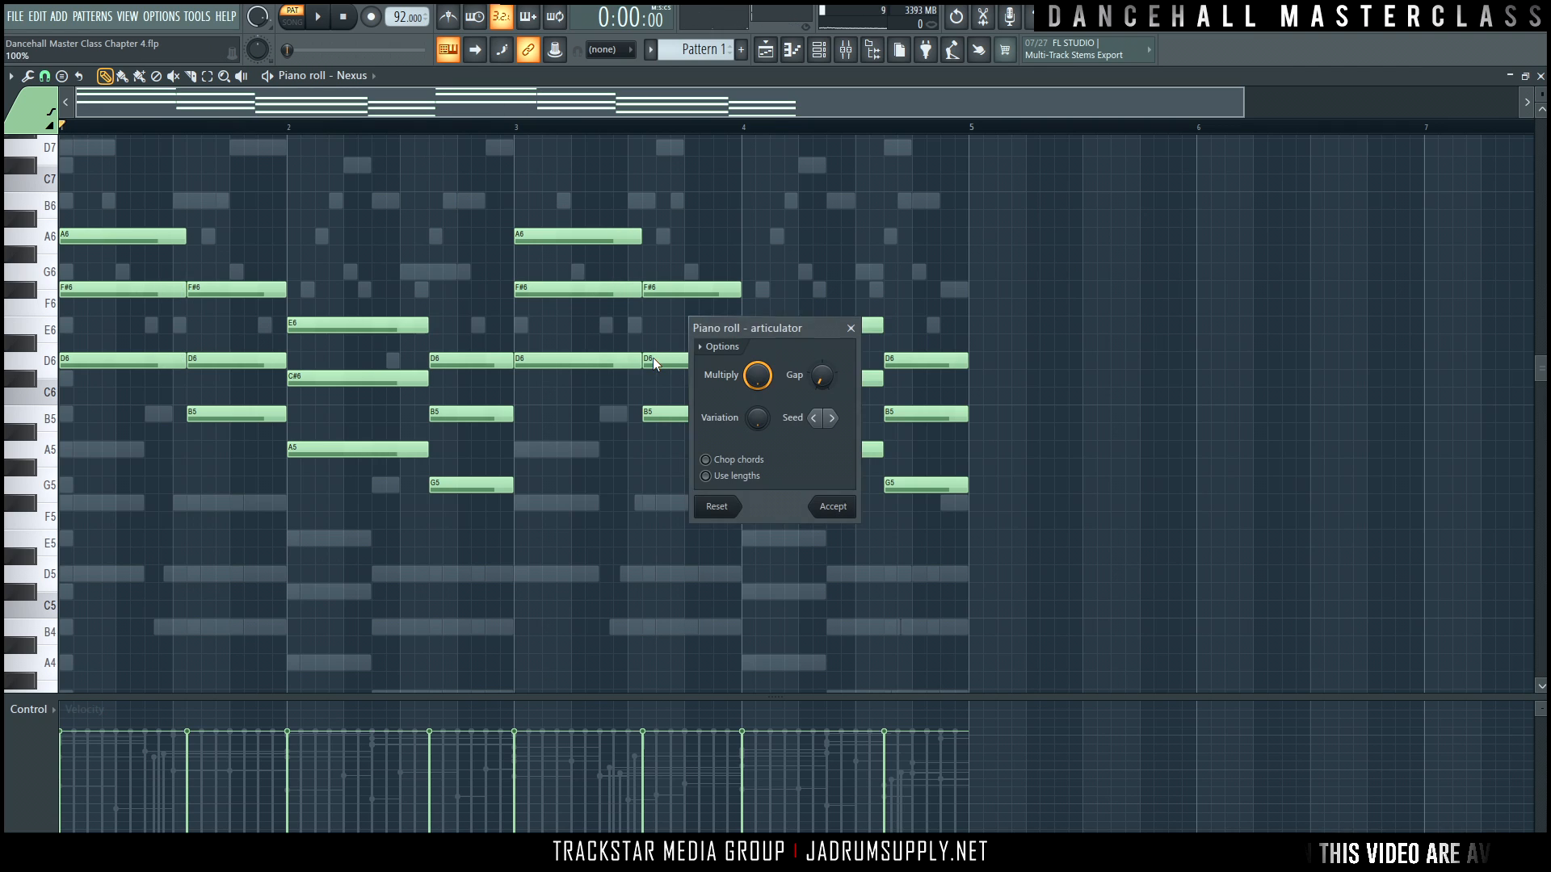
{"action": "key", "text": "Return"}
{"action": "key", "text": "ctrl+a"}
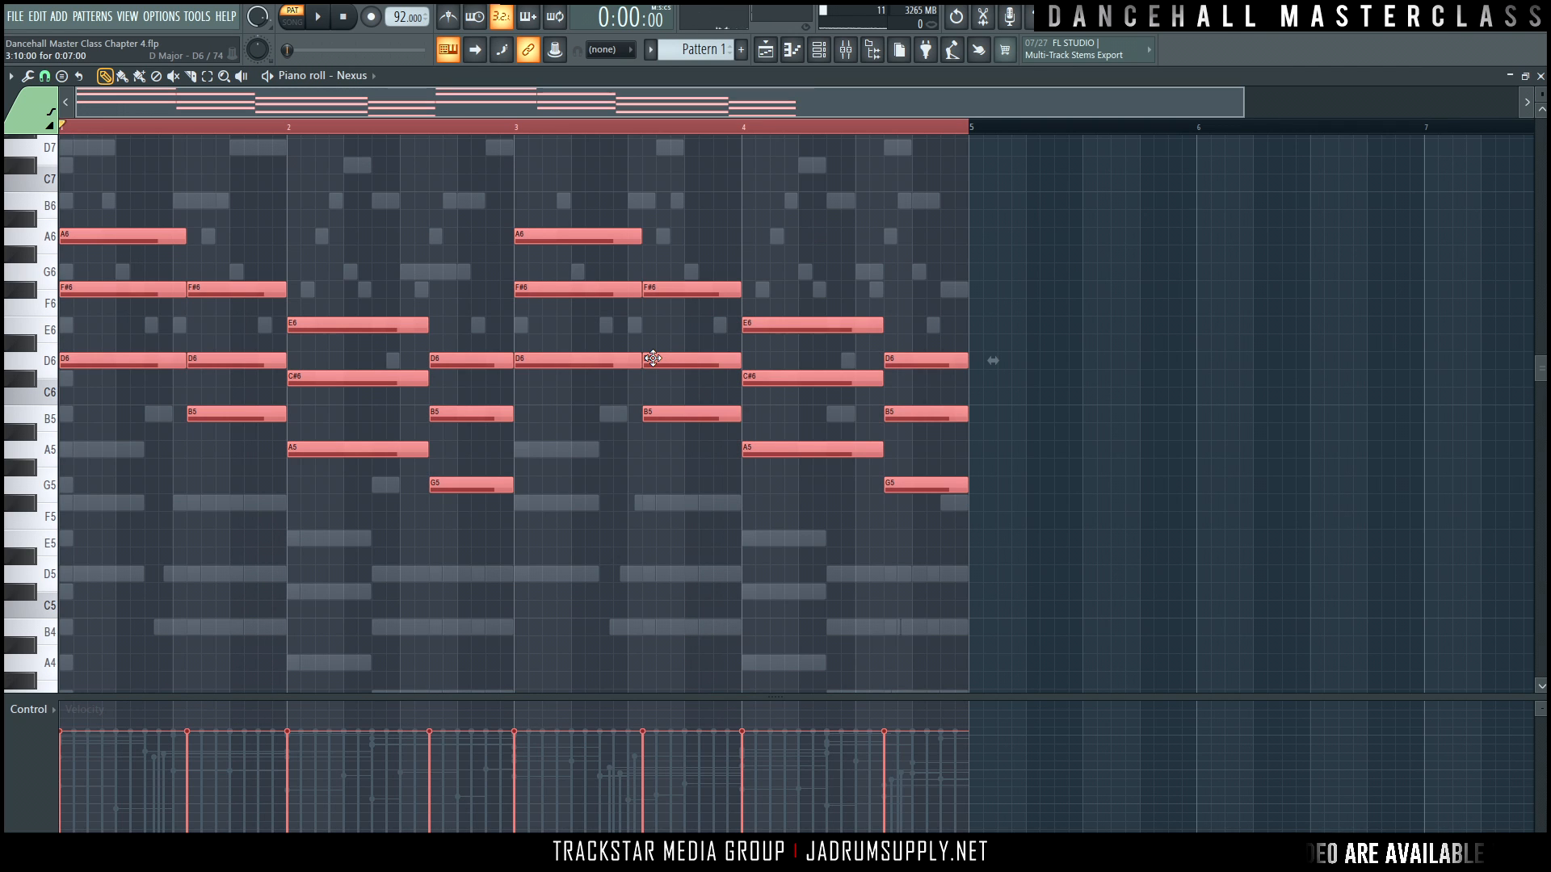
{"action": "key", "text": "ctrl+z"}
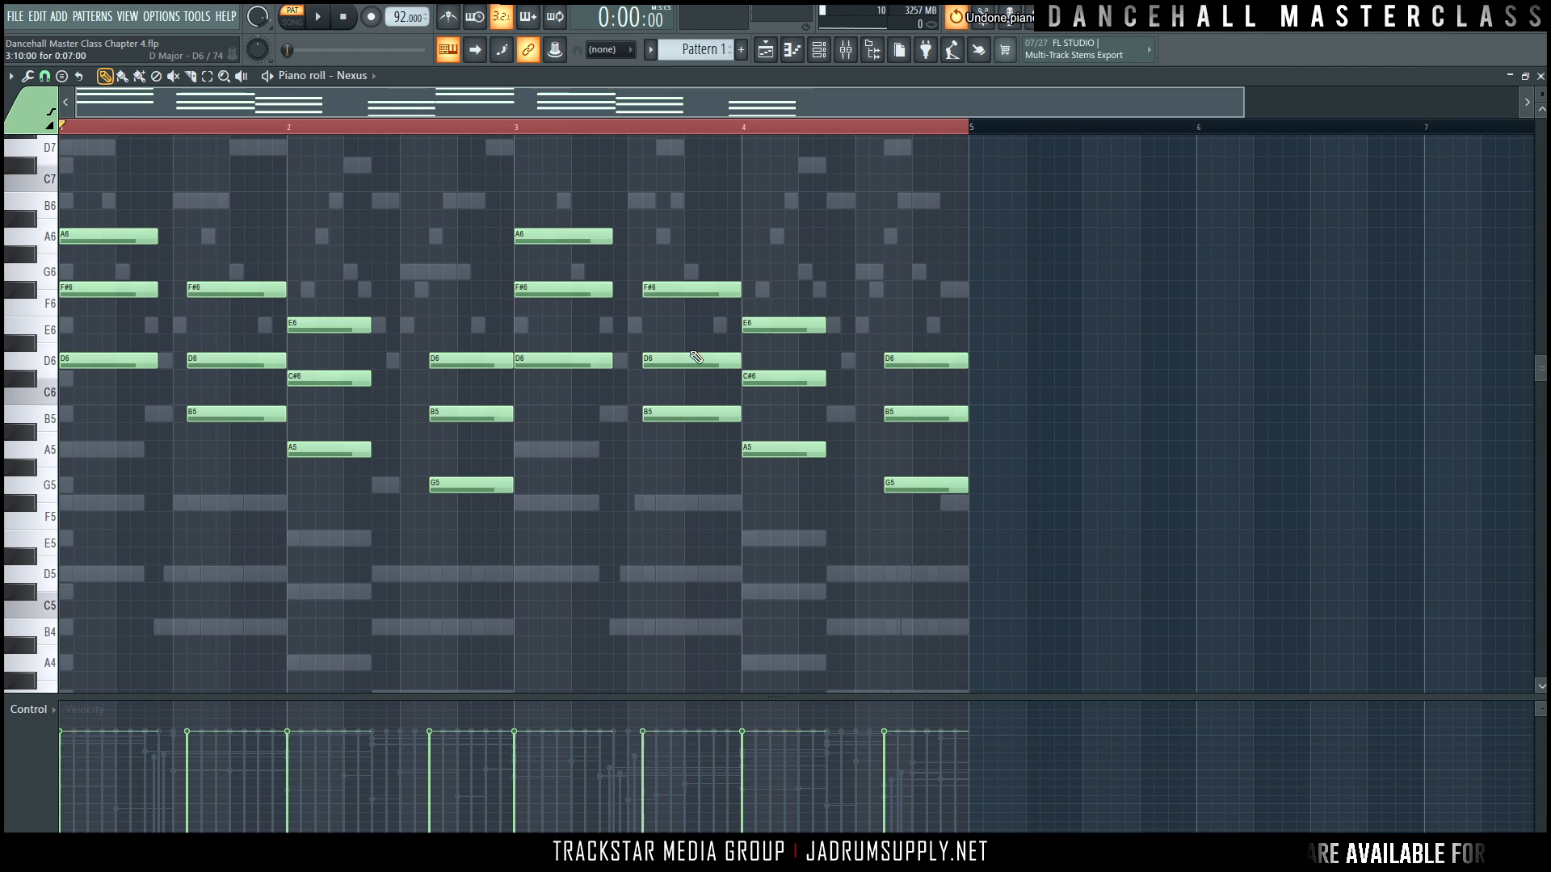
Replace the whole SynthMaster2 arpeggio with the copied, lengthened Nexus chords across the four bars.
{"action": "left_click", "coordinate": [818, 50]}
{"action": "left_click", "coordinate": [1078, 289]}
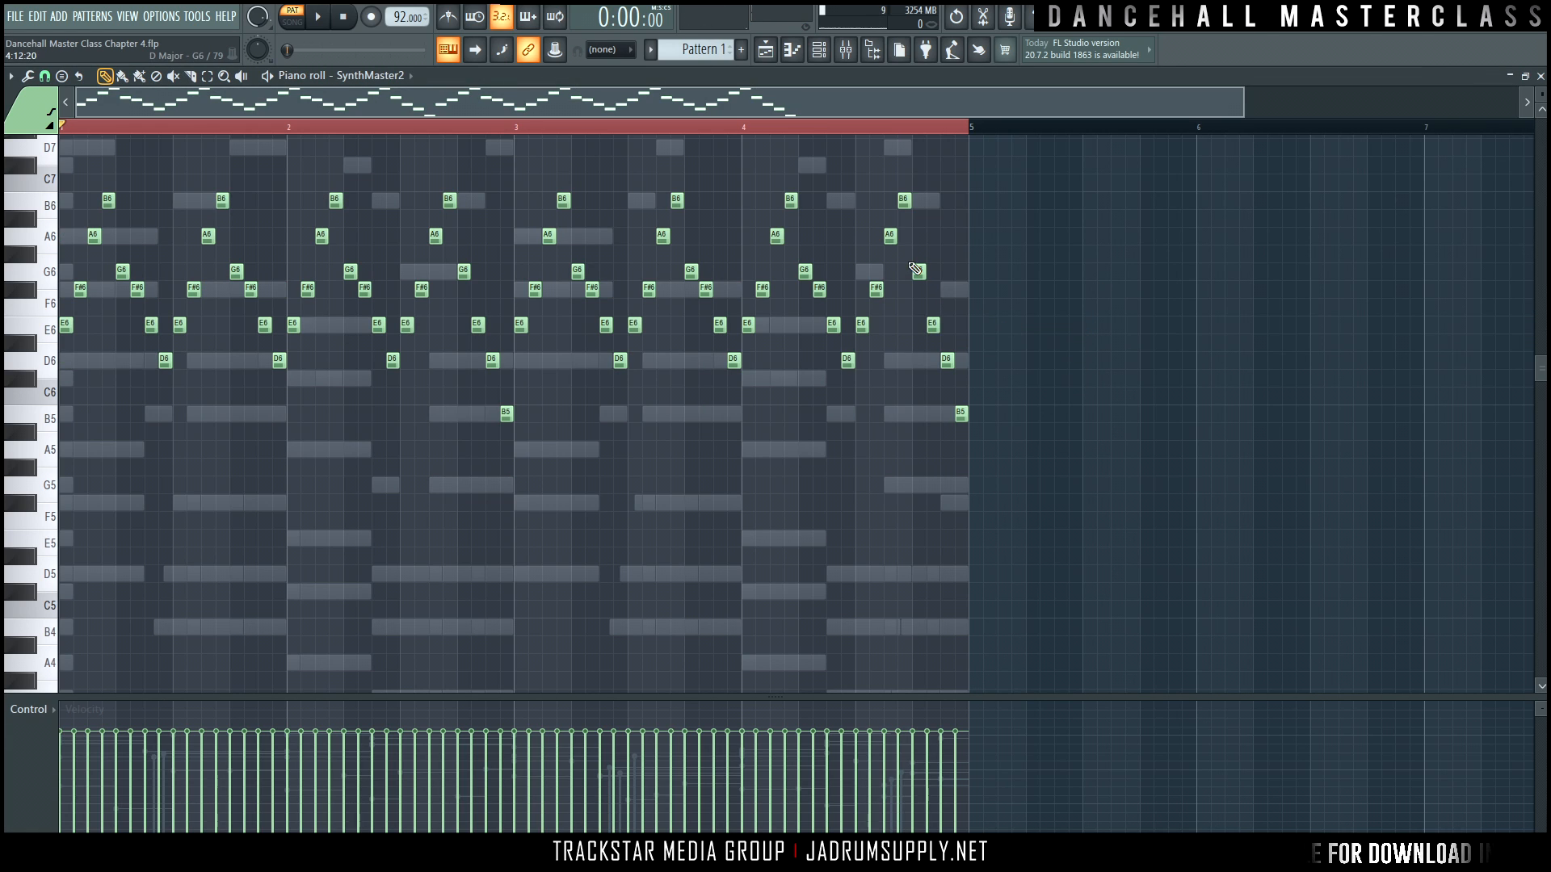
{"action": "key", "text": "ctrl+a"}
{"action": "key", "text": "Delete"}
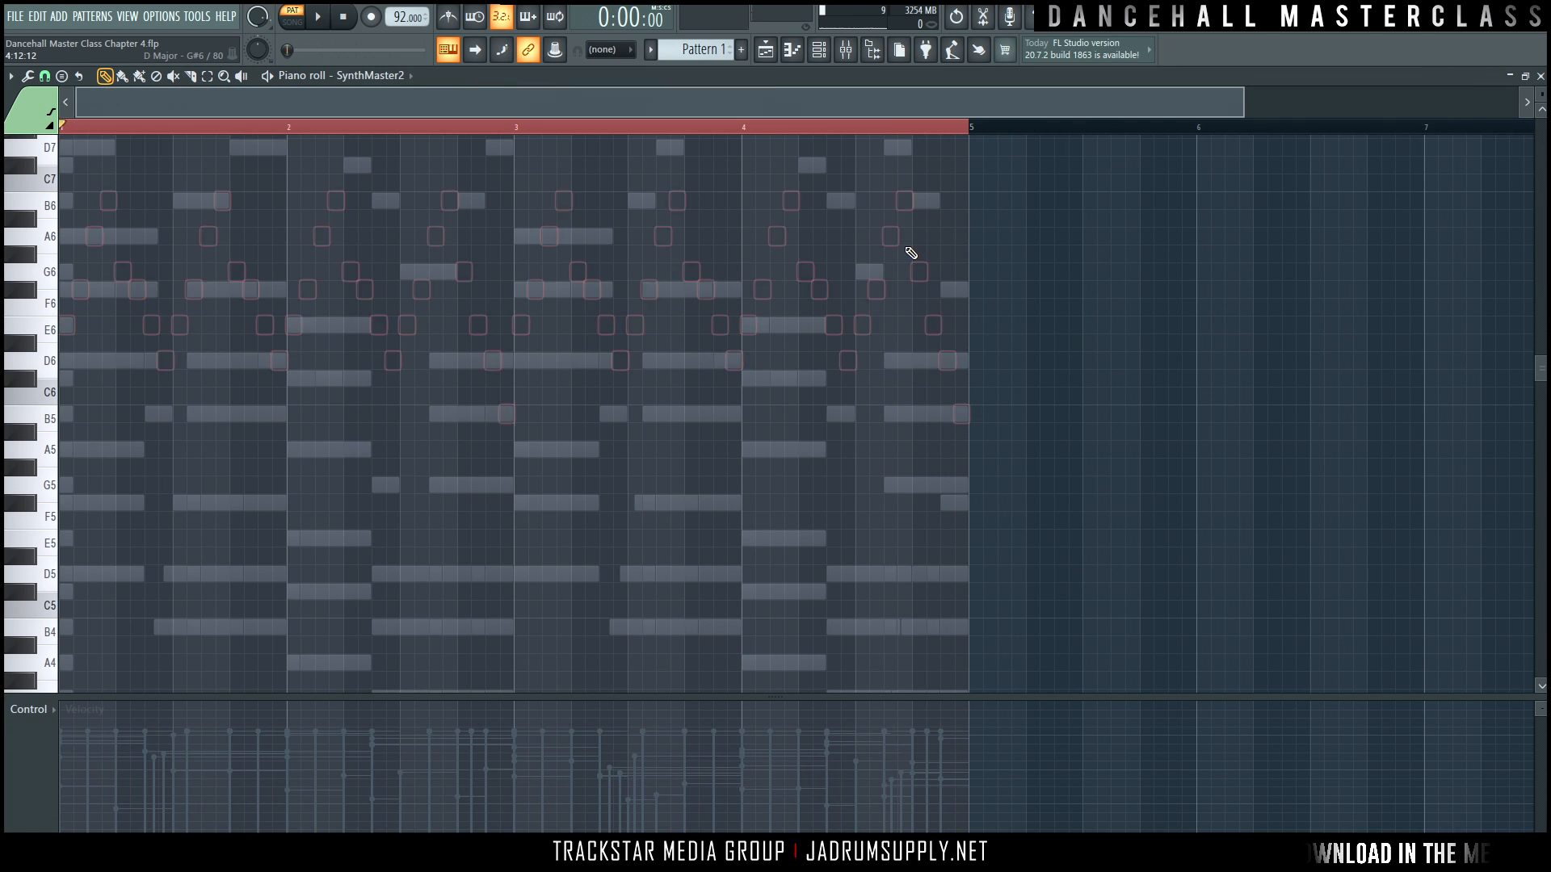
{"action": "key", "text": "ctrl+v"}
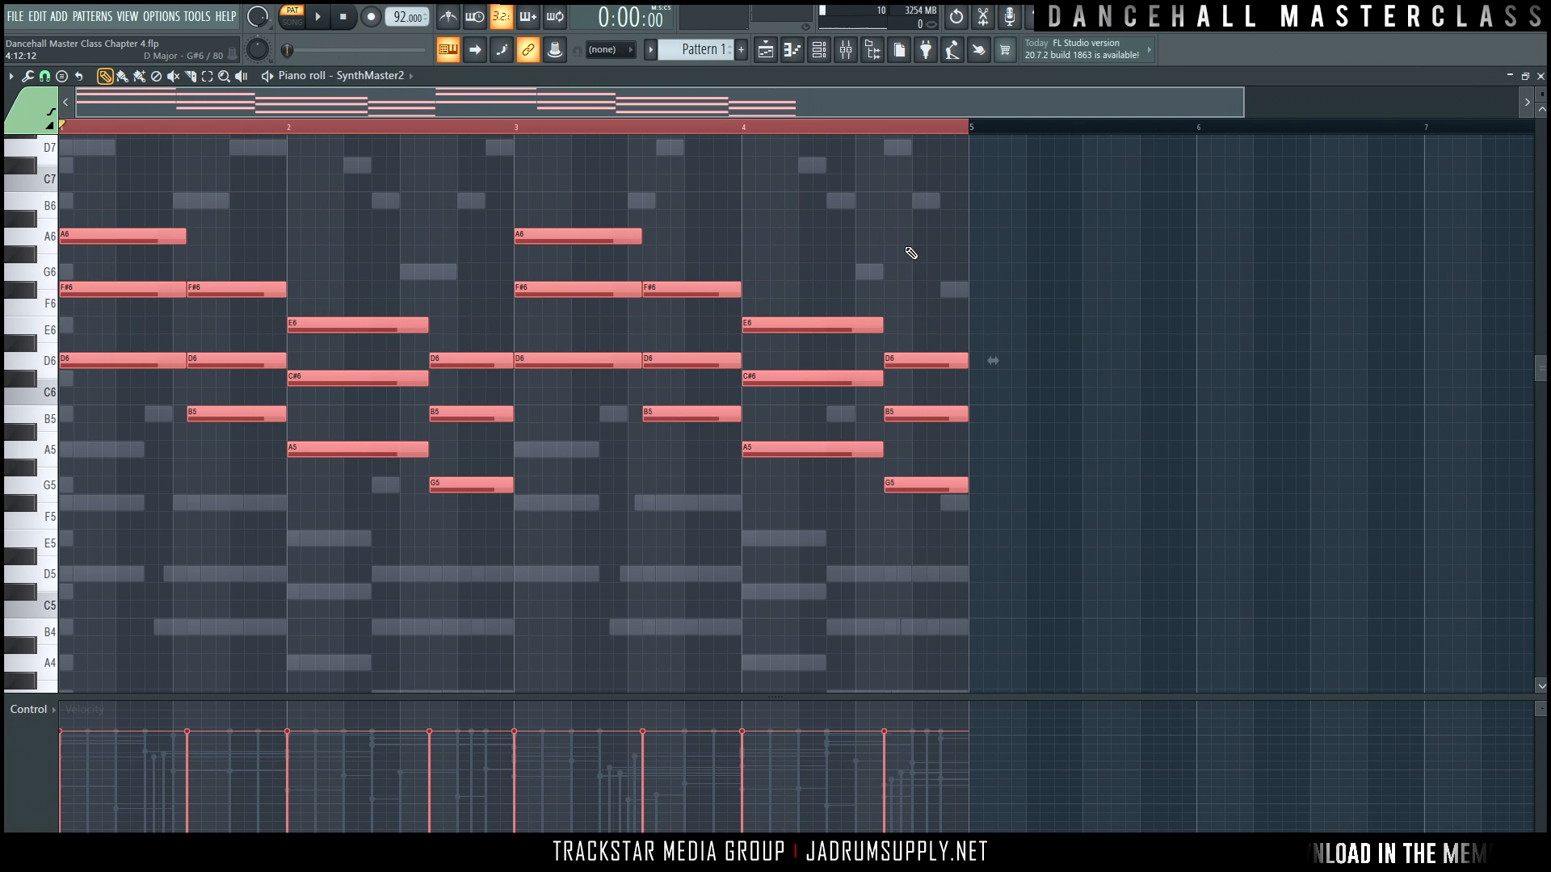
Compare the arpeggio with the pasted chords in the full mix by undoing and restoring the replacement around playback.
{"action": "left_click", "coordinate": [820, 52]}
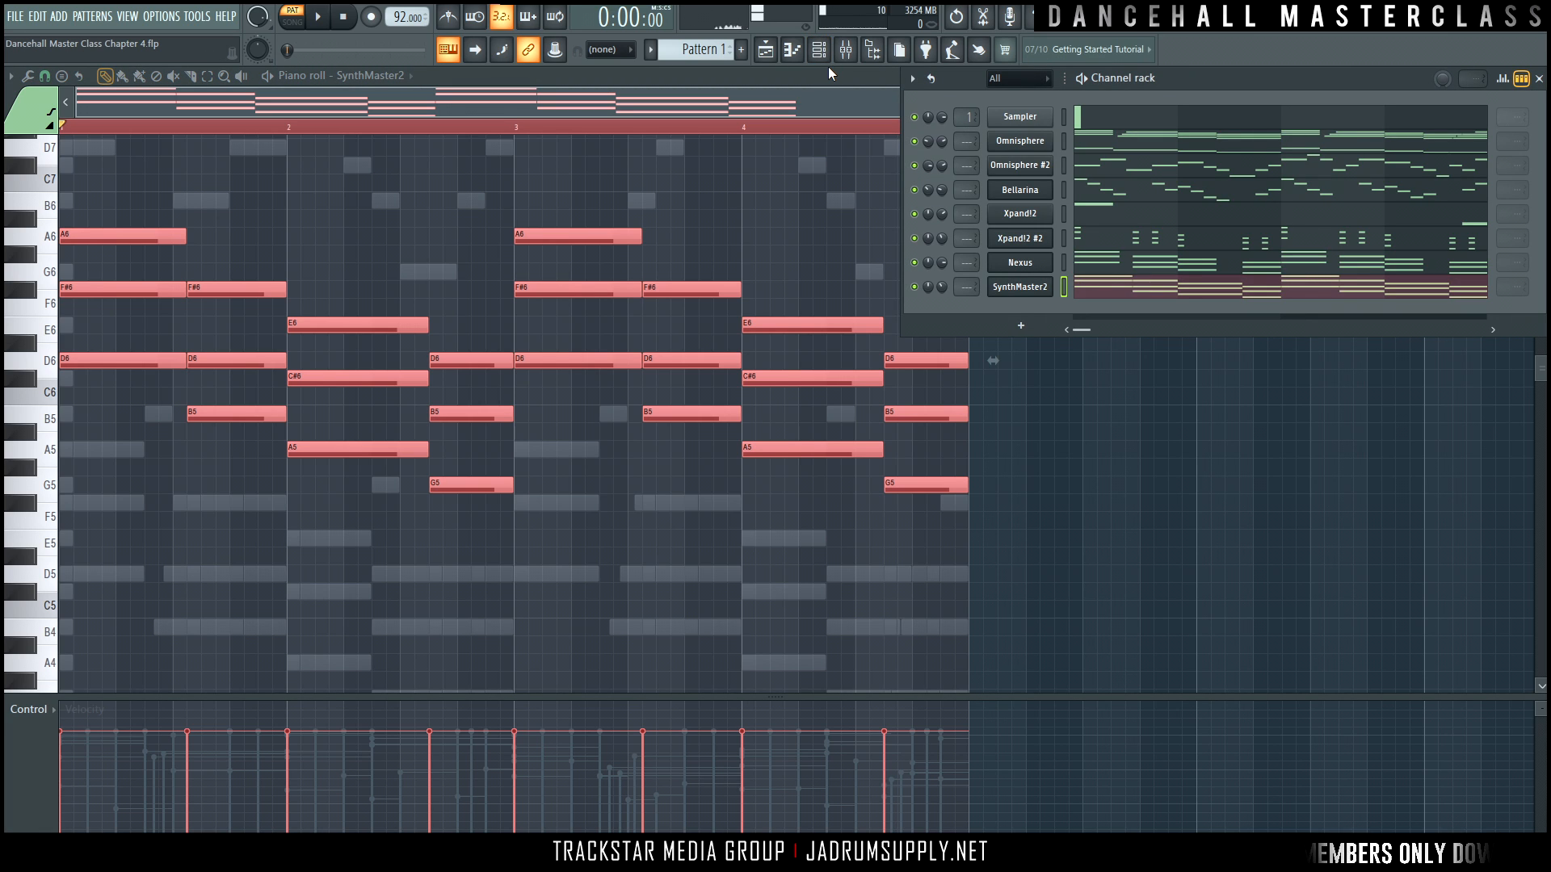
{"action": "key", "text": "ctrl+alt+z"}
{"action": "key", "text": "ctrl+alt+z"}
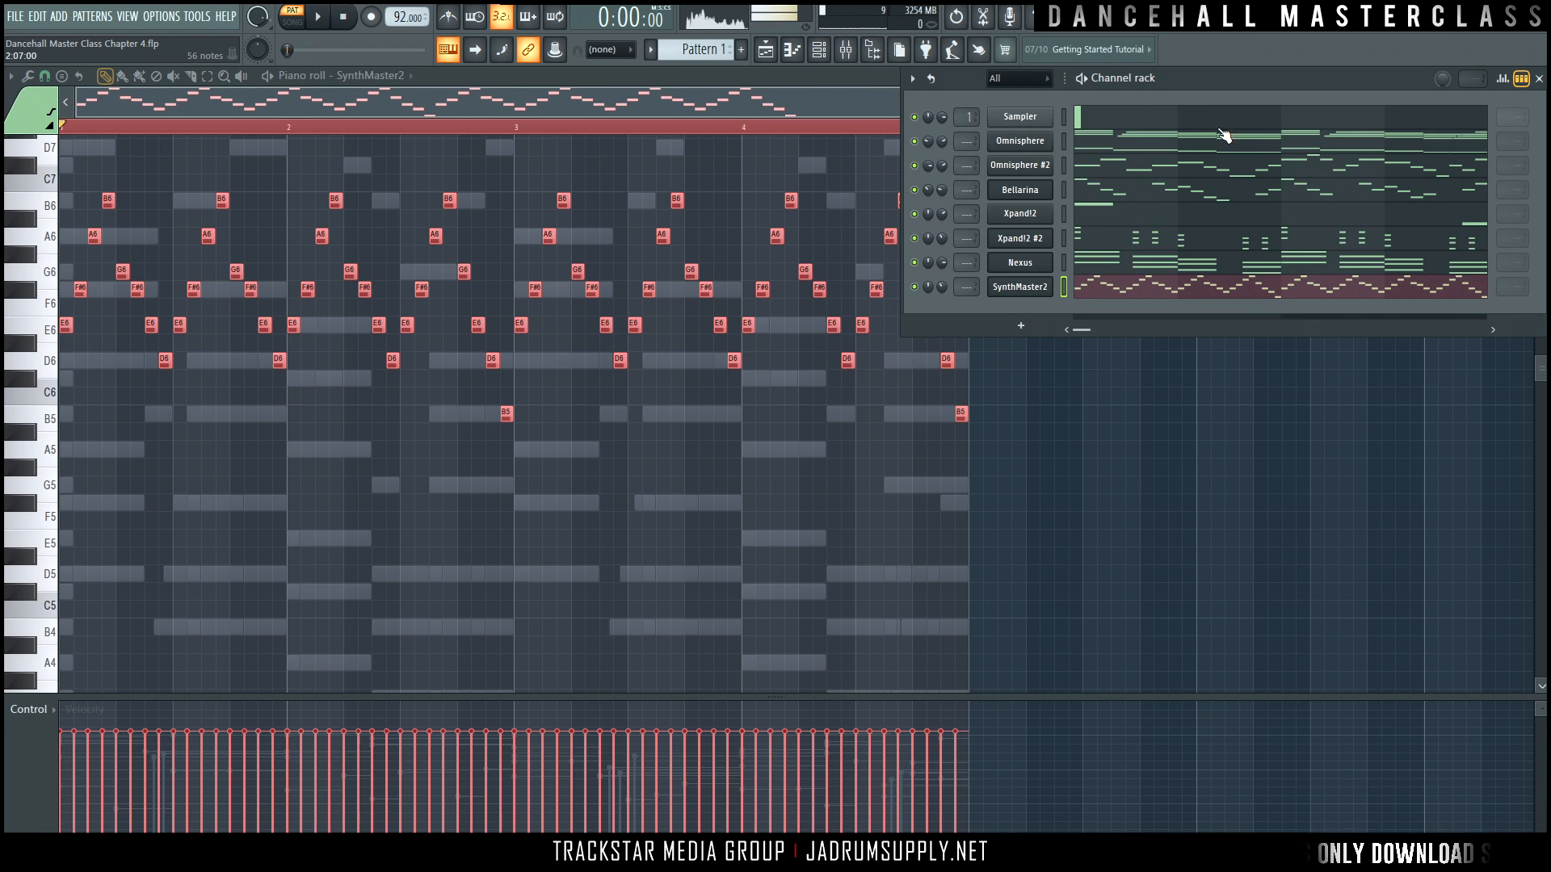
{"action": "key", "text": "space"}
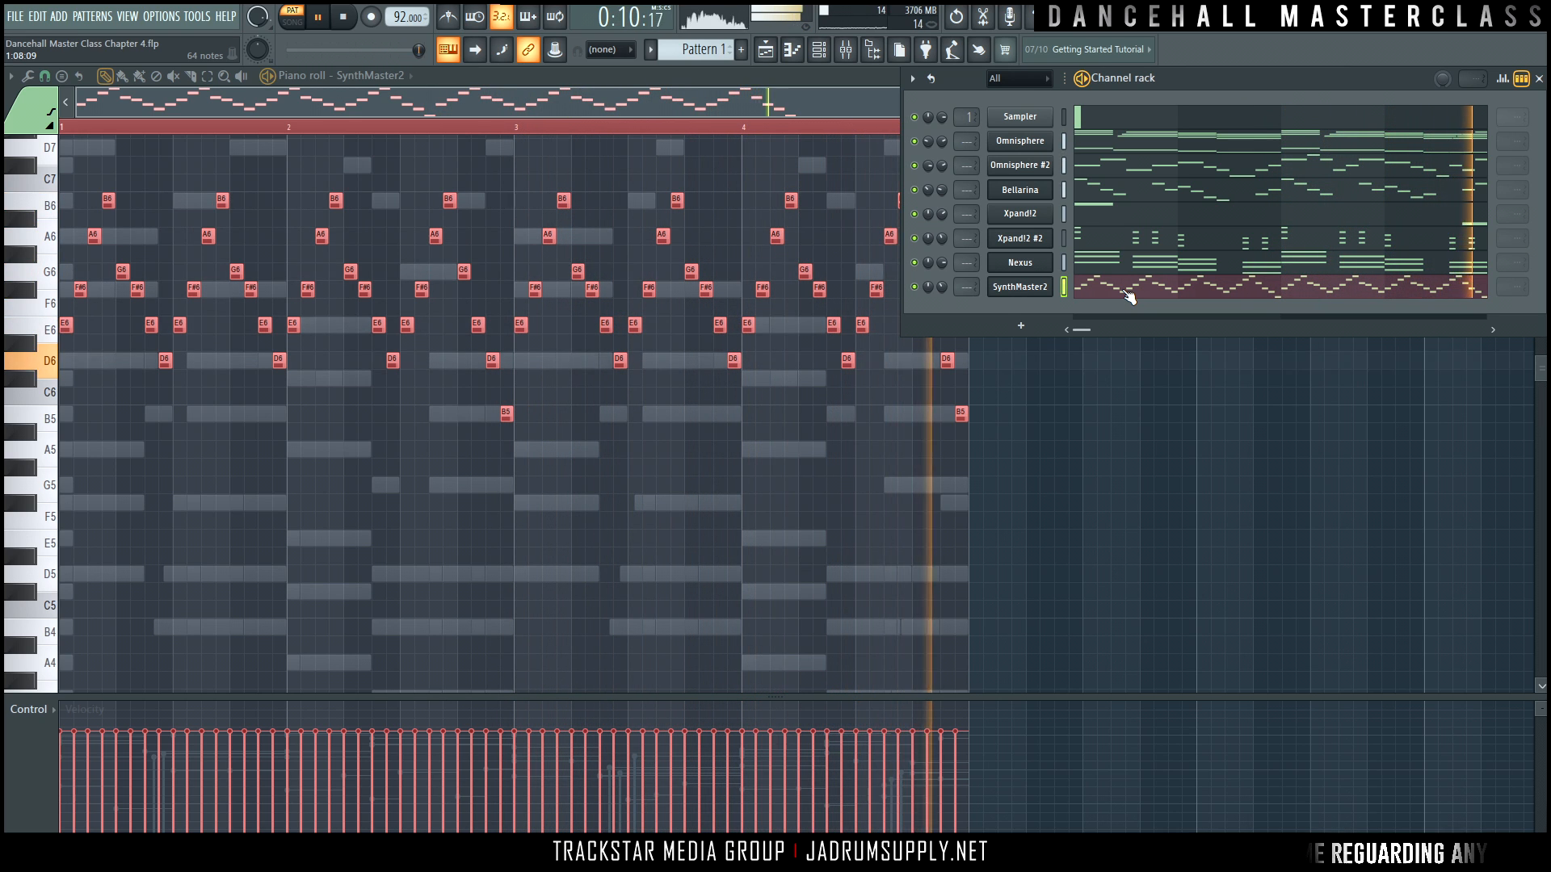
{"action": "key", "text": "ctrl+z"}
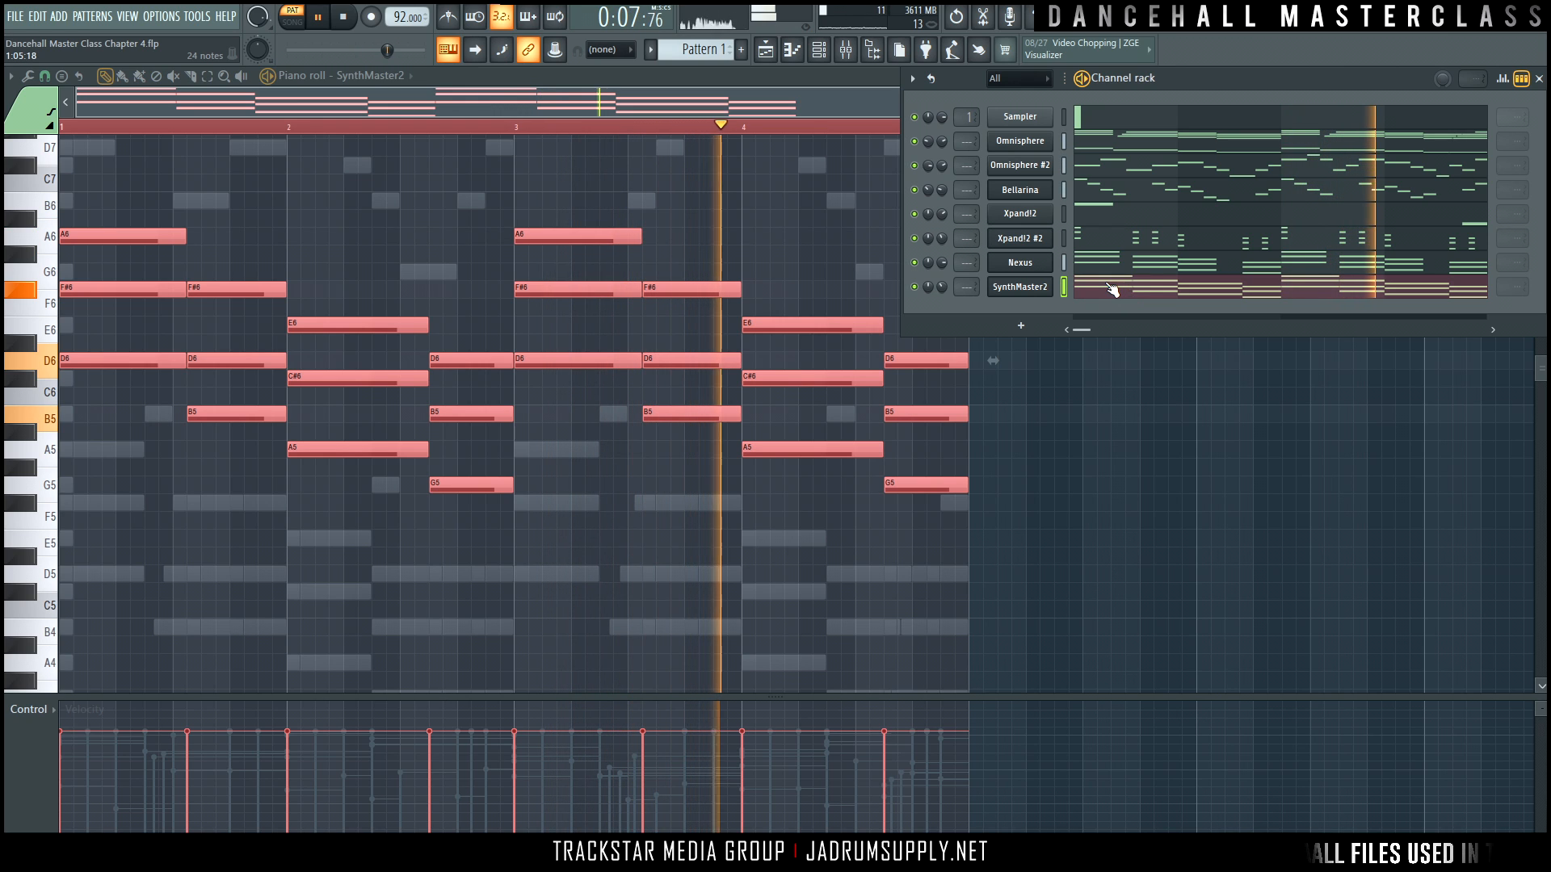
Solo SynthMaster2, switch between the arpeggio and the pasted chords during playback, keep the chords, and unmute all channels.
{"action": "right_click", "coordinate": [915, 288]}
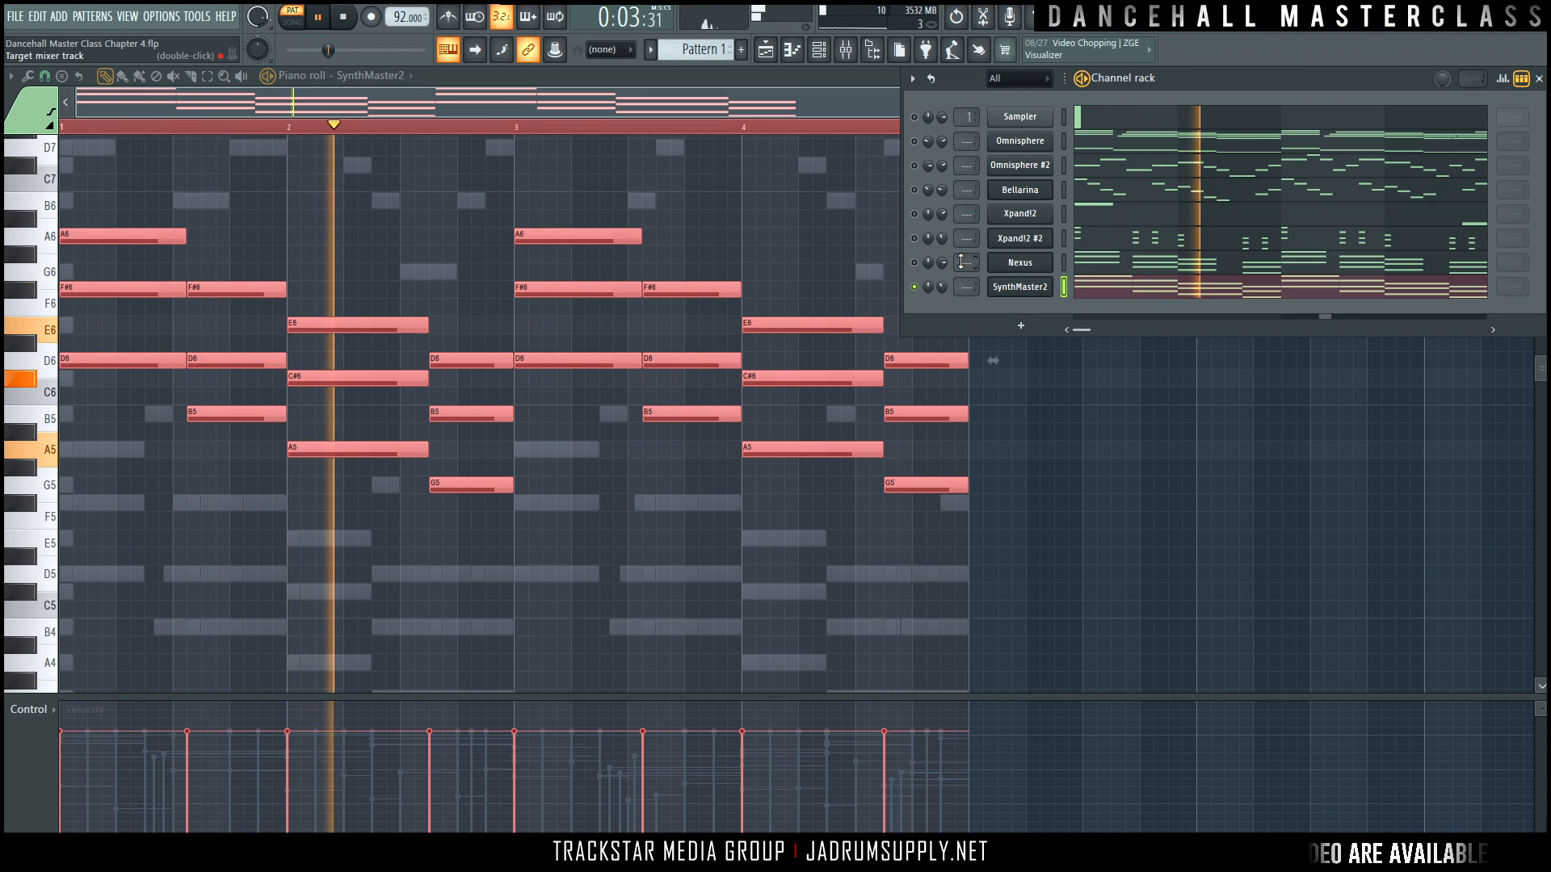
{"action": "key", "text": "ctrl+z"}
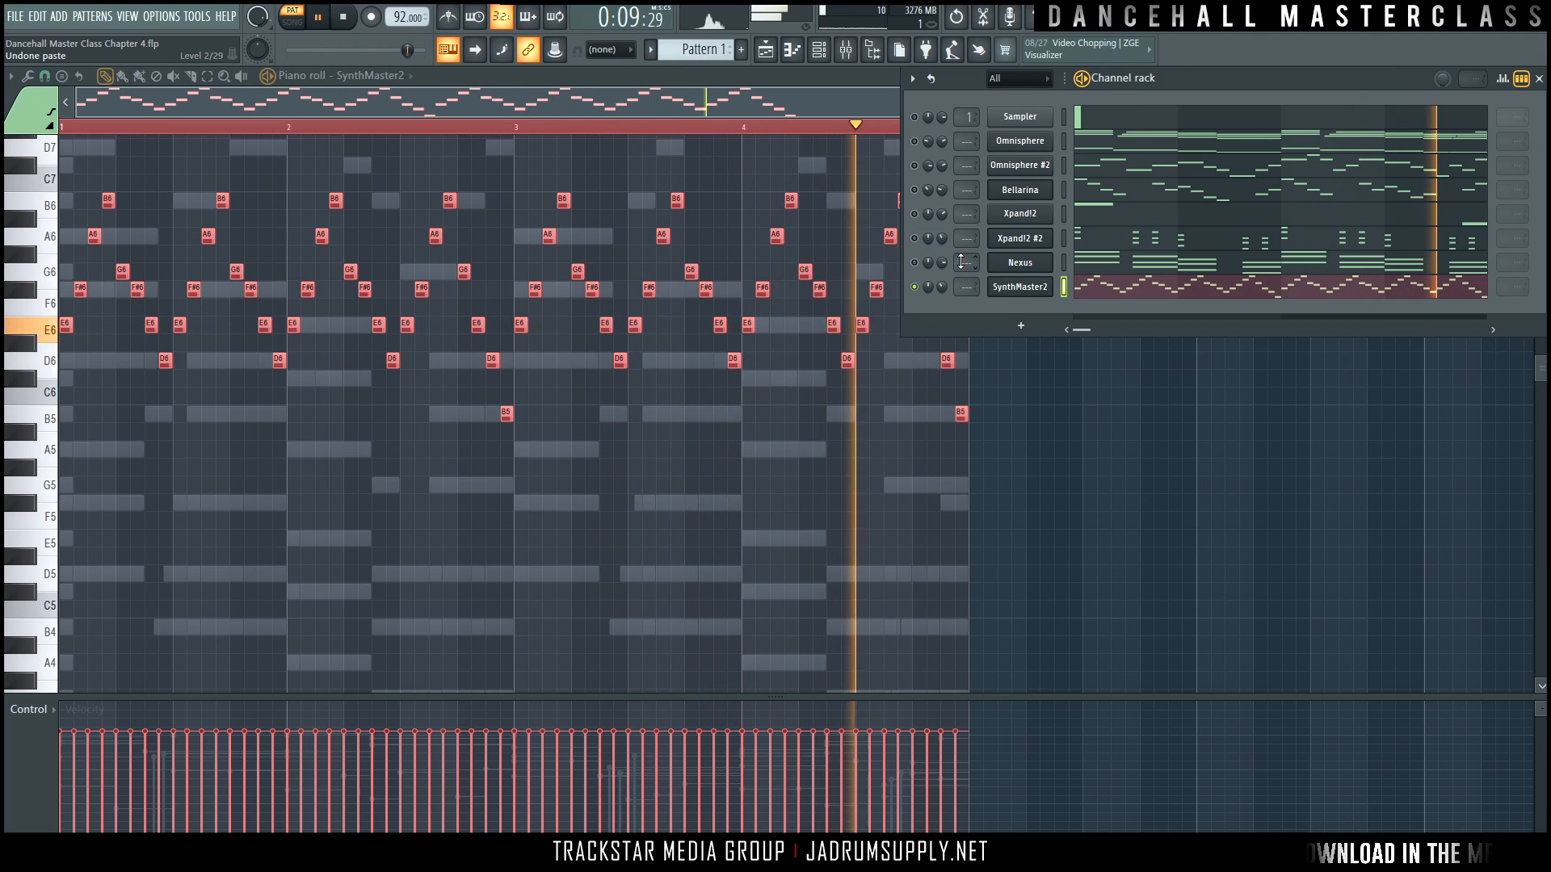
{"action": "key", "text": "ctrl+z"}
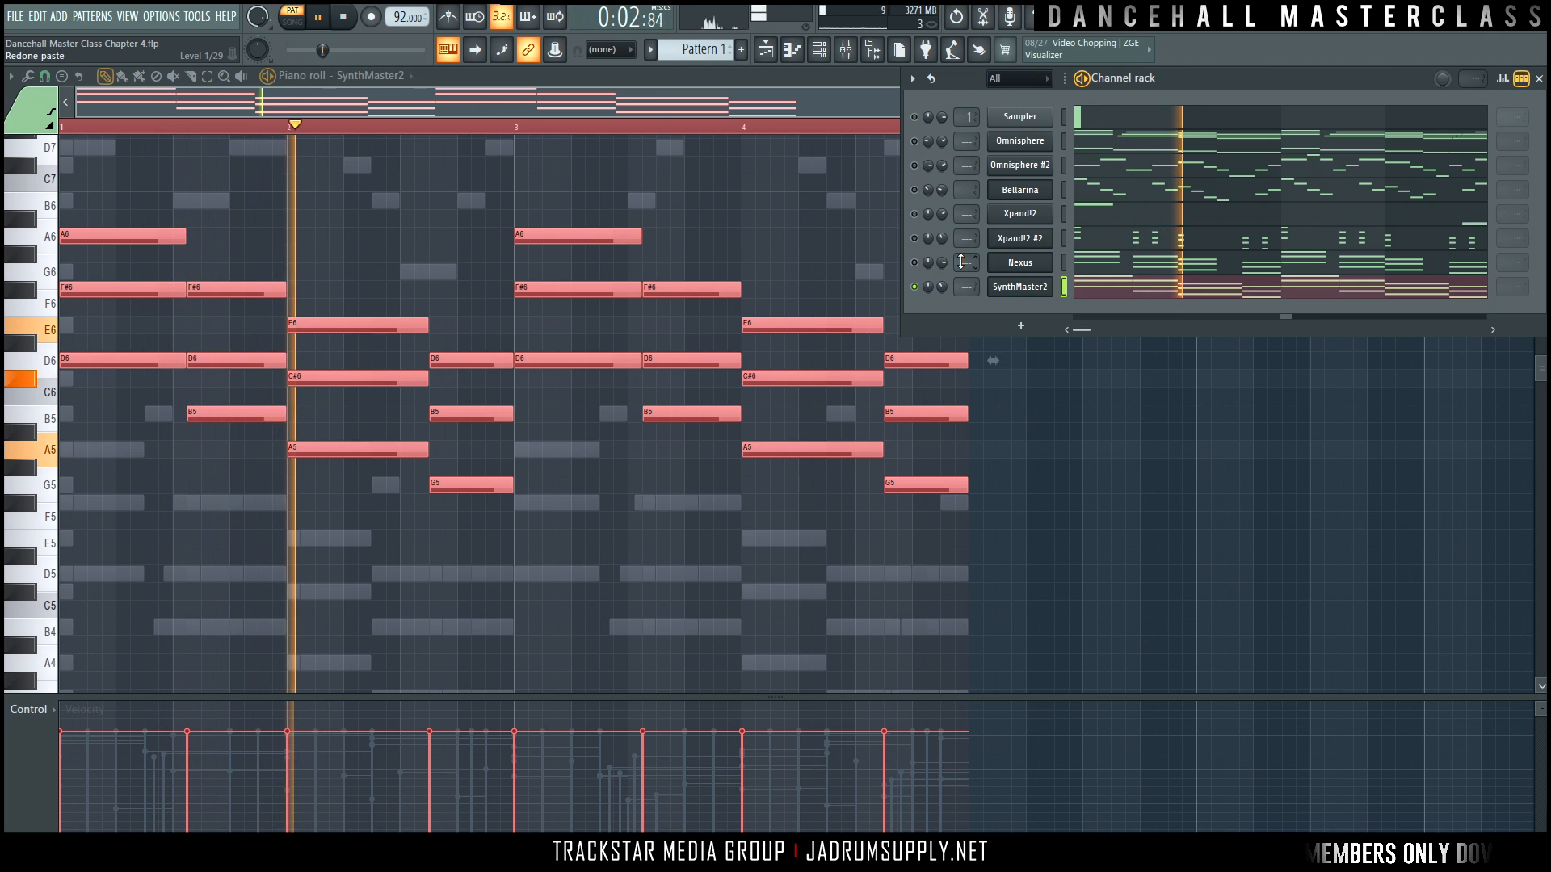
{"action": "key", "text": "space"}
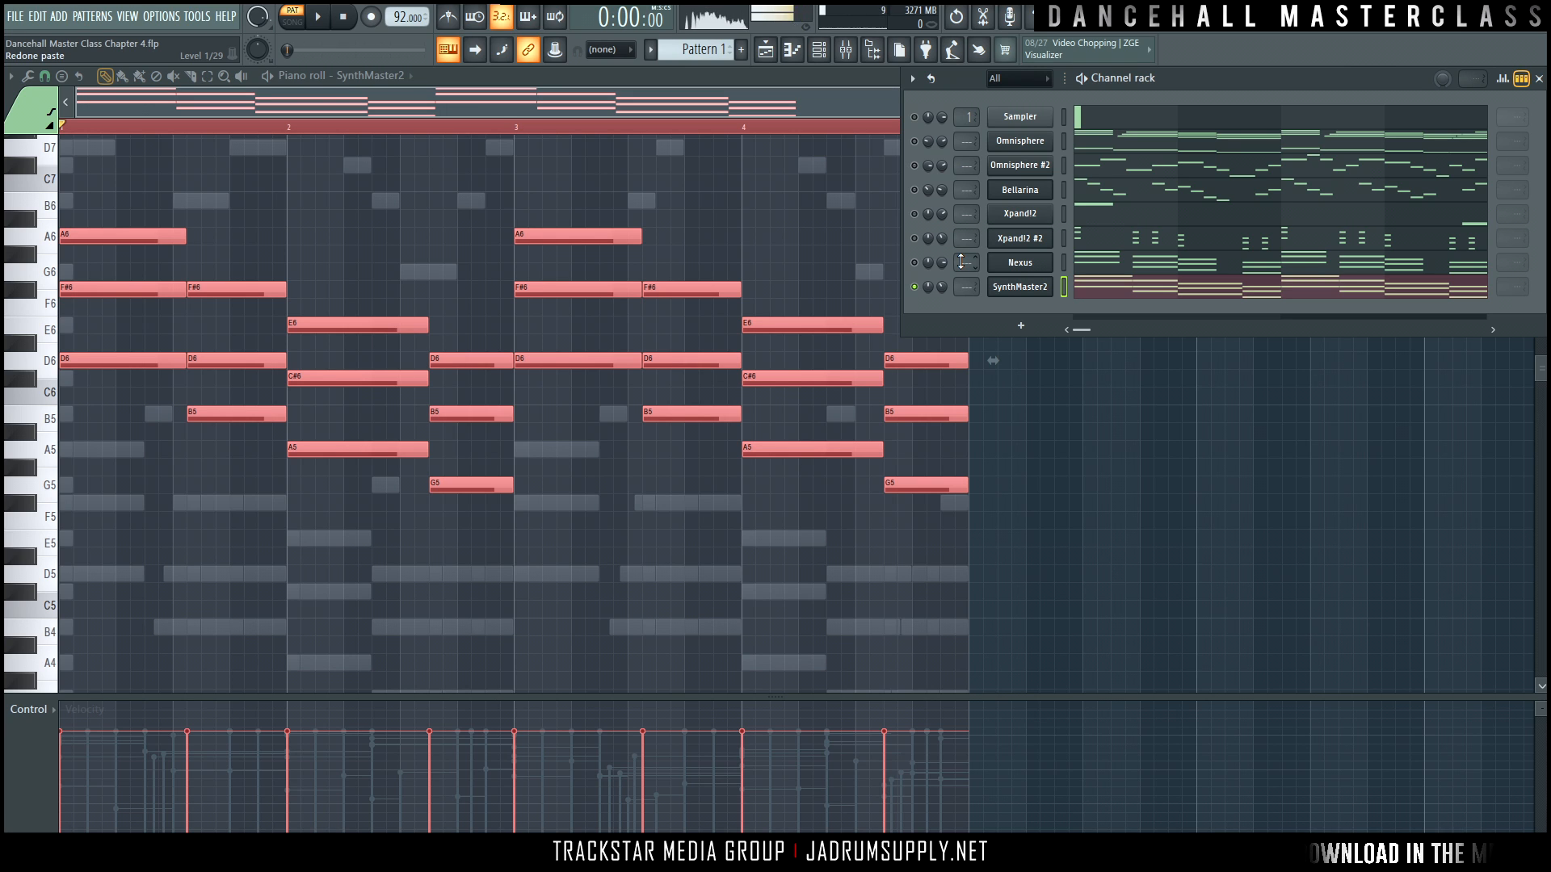
{"action": "right_click", "coordinate": [916, 288]}
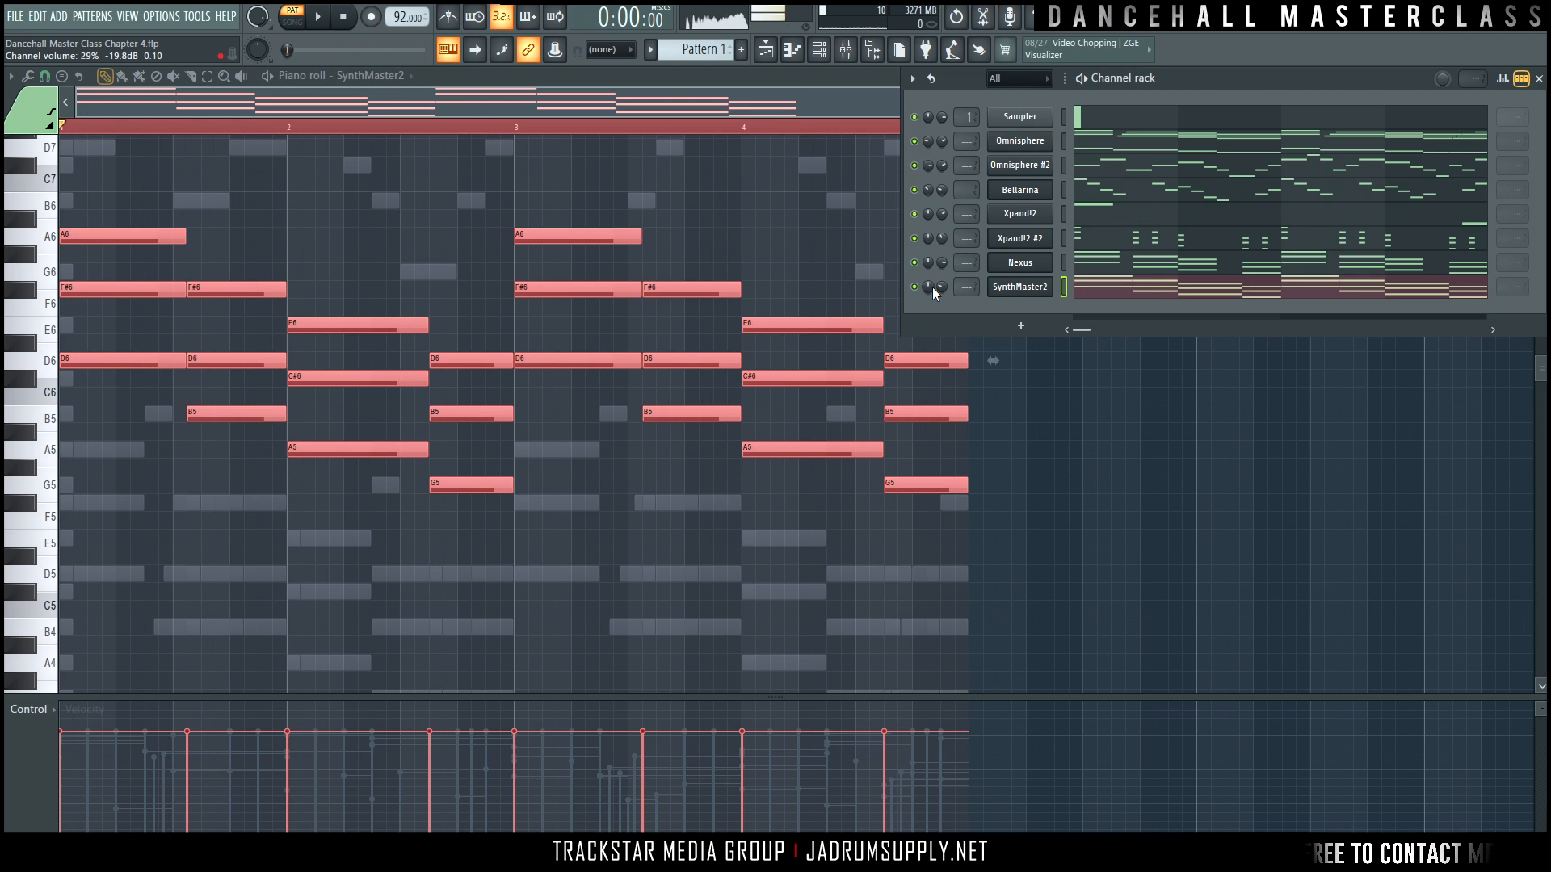
Compare the notes in the Nexus and SynthMaster2 piano rolls, and return to the channel rack.
{"action": "left_click", "coordinate": [1156, 290]}
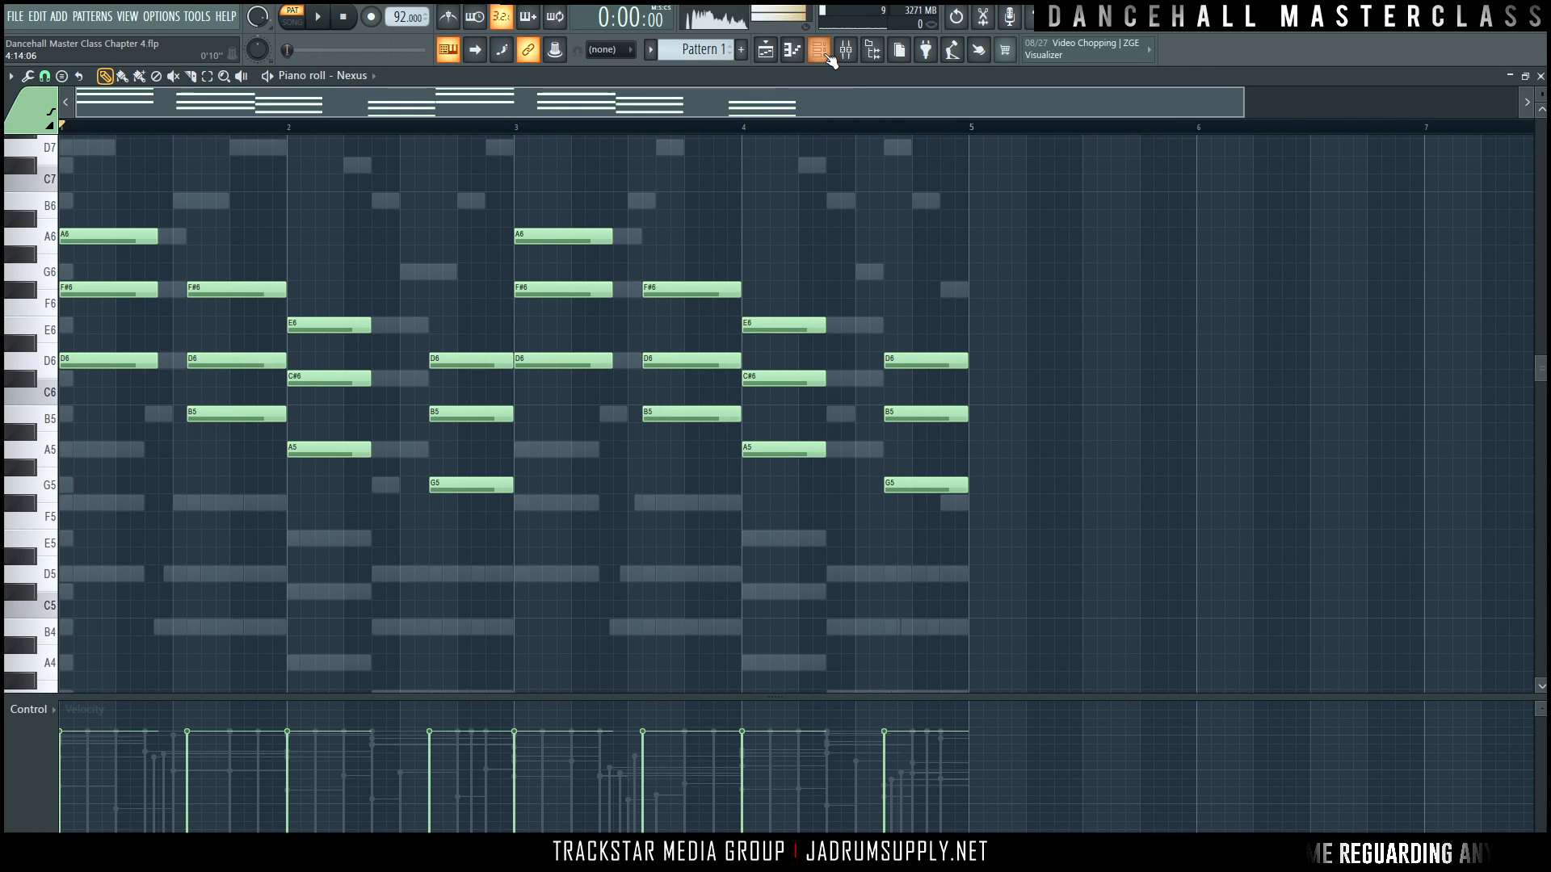
{"action": "key", "text": "F6"}
{"action": "left_click", "coordinate": [1146, 293]}
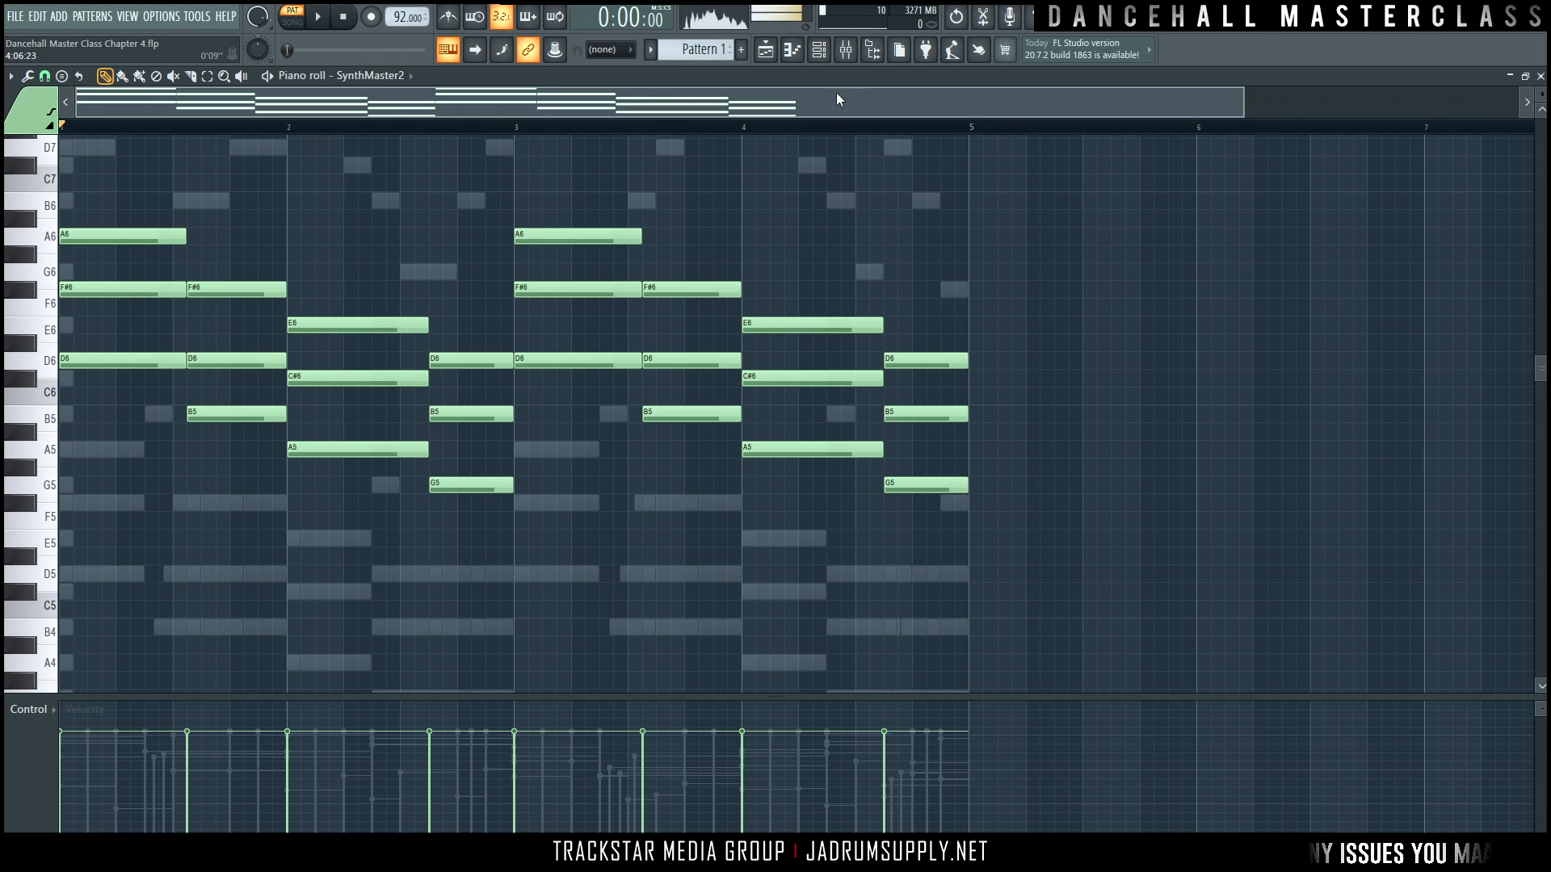
{"action": "left_click", "coordinate": [819, 50]}
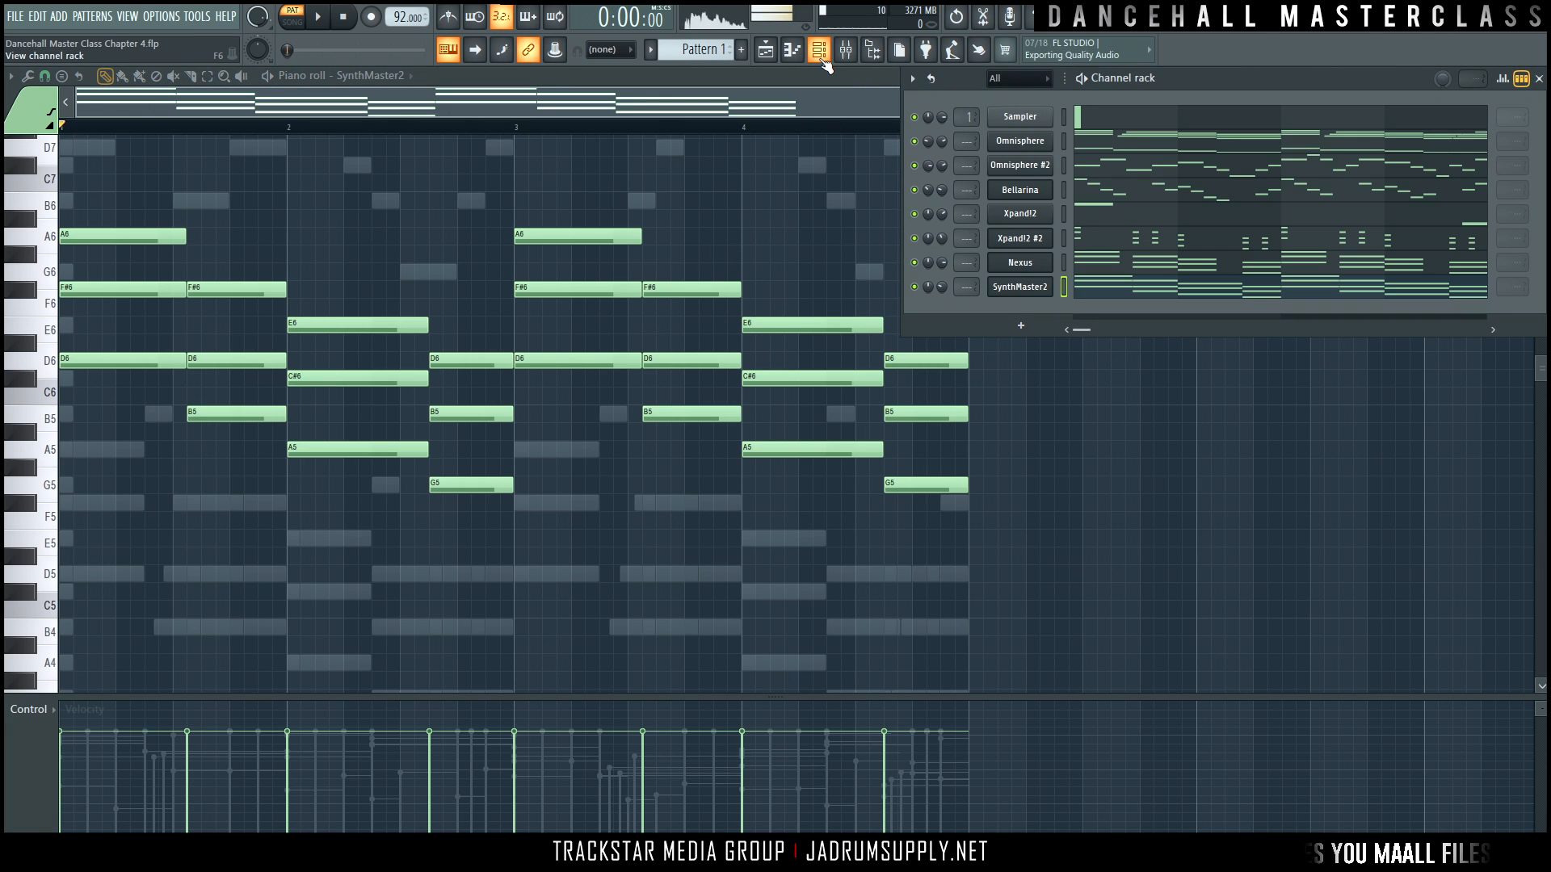